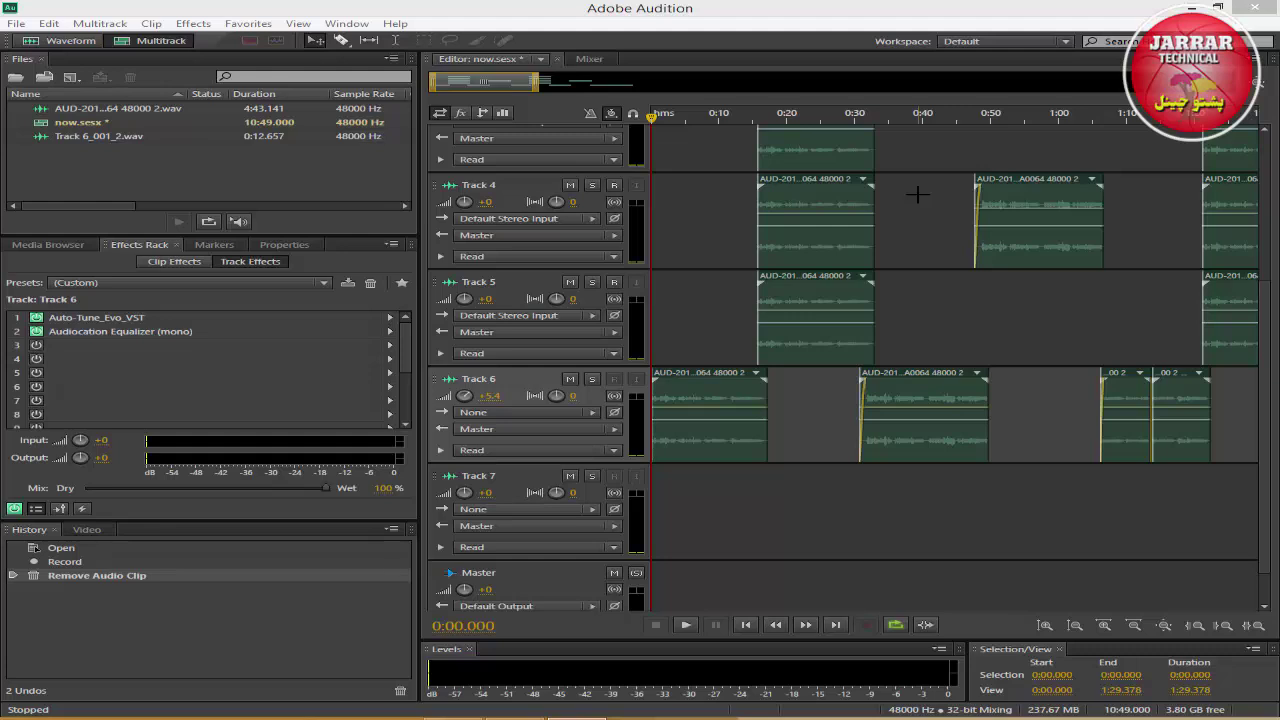
Review the track effects loaded on Track 7, Track 6, the Master track and Track 5.
{"action": "left_click", "coordinate": [521, 485]}
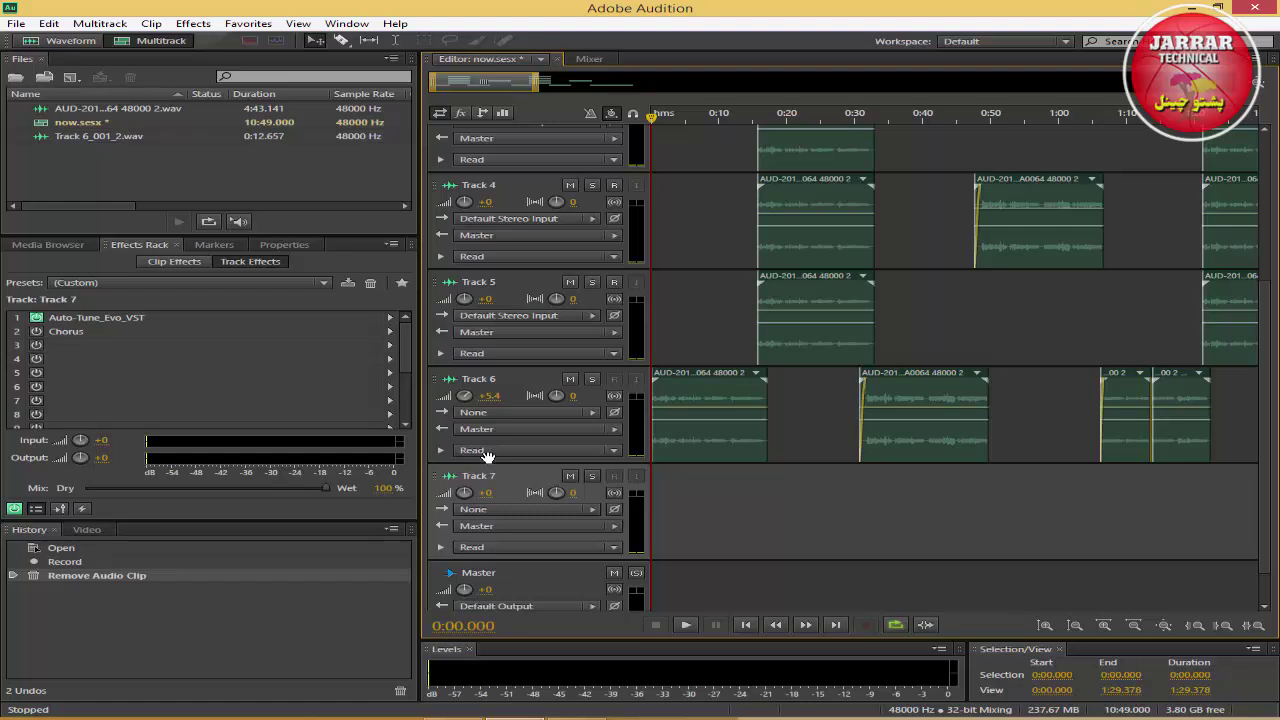
{"action": "left_click", "coordinate": [540, 386]}
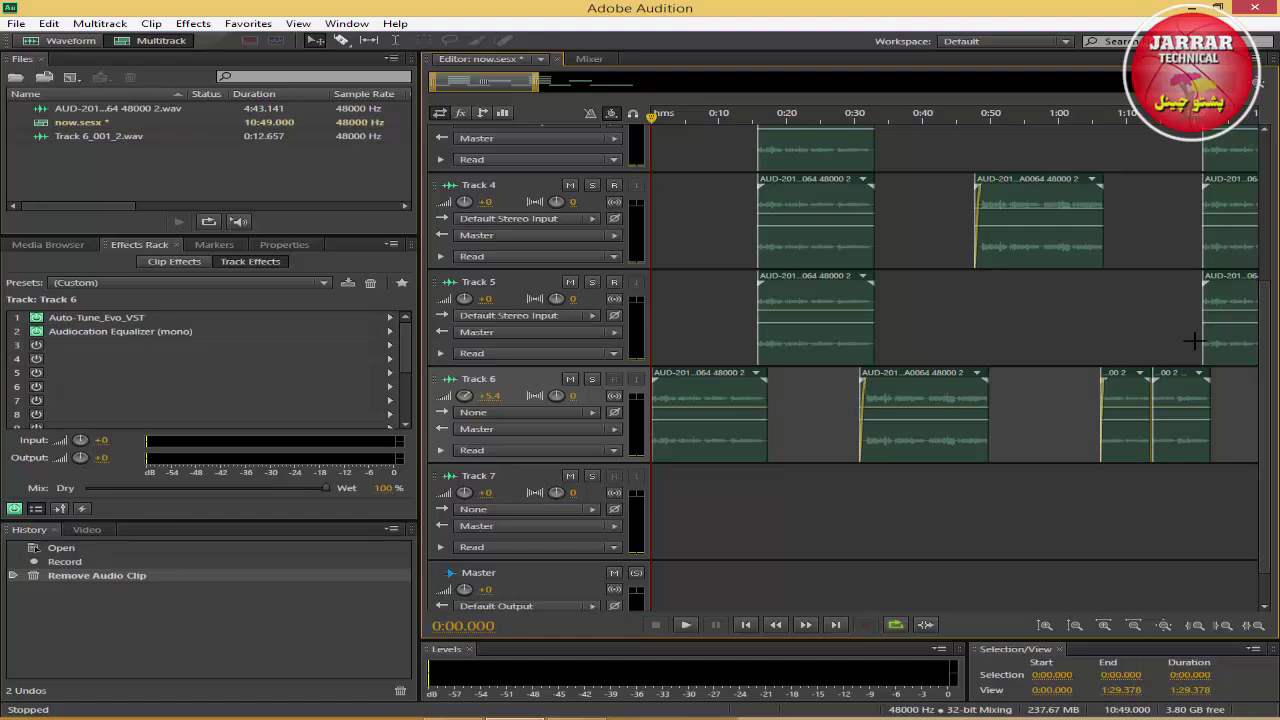
{"action": "scroll", "coordinate": [1273, 402], "scroll_direction": "down", "scroll_amount": 1}
{"action": "scroll", "coordinate": [1273, 402], "scroll_direction": "down", "scroll_amount": 1}
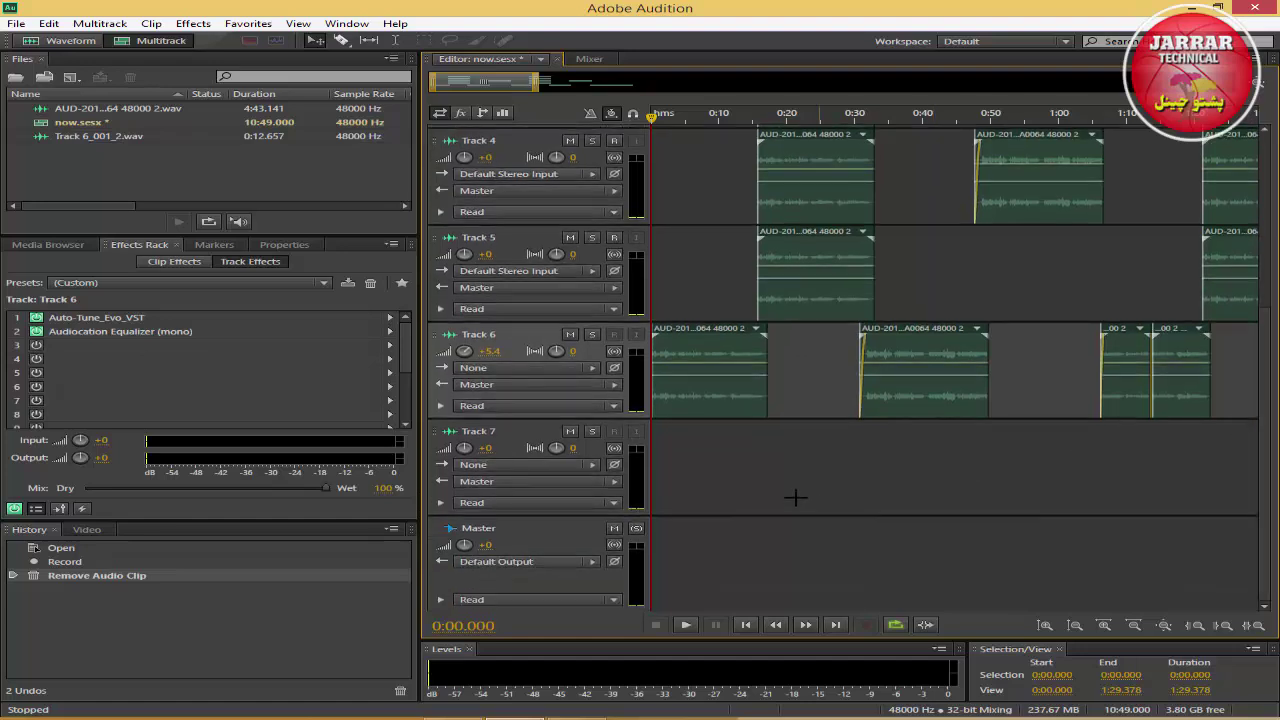
{"action": "left_click", "coordinate": [566, 543]}
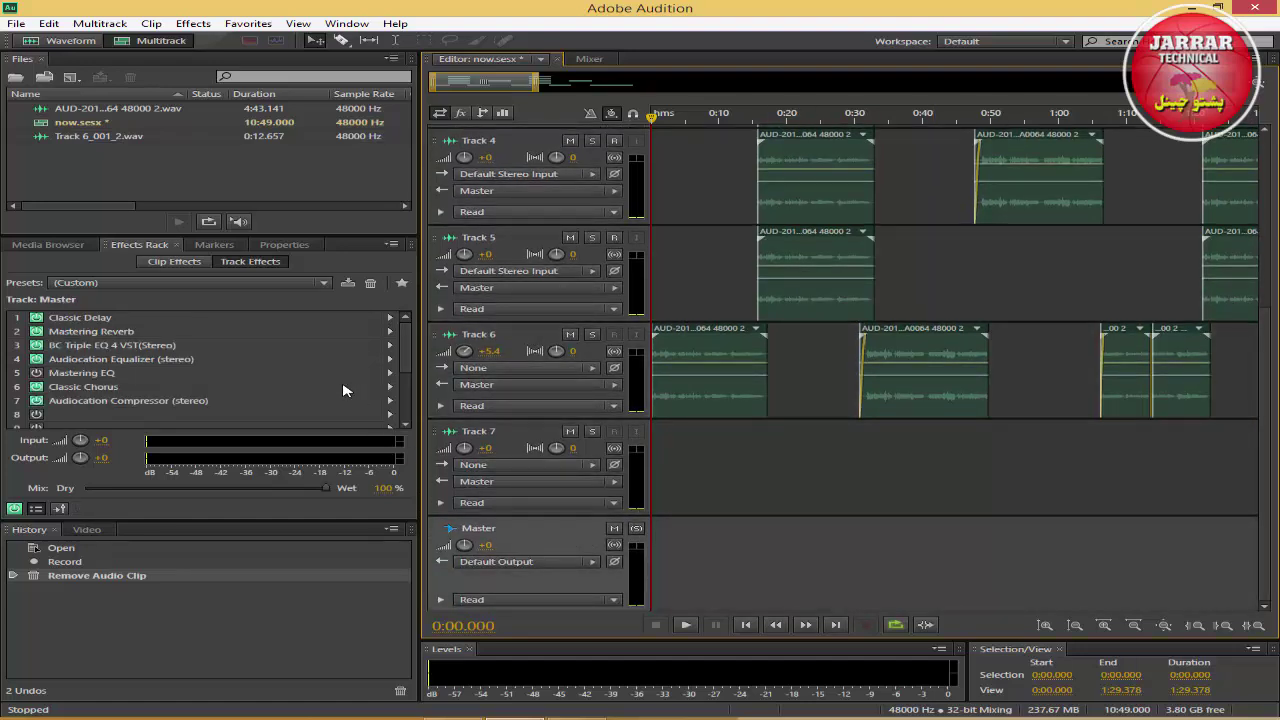
{"action": "left_click", "coordinate": [36, 372]}
{"action": "left_click", "coordinate": [530, 245]}
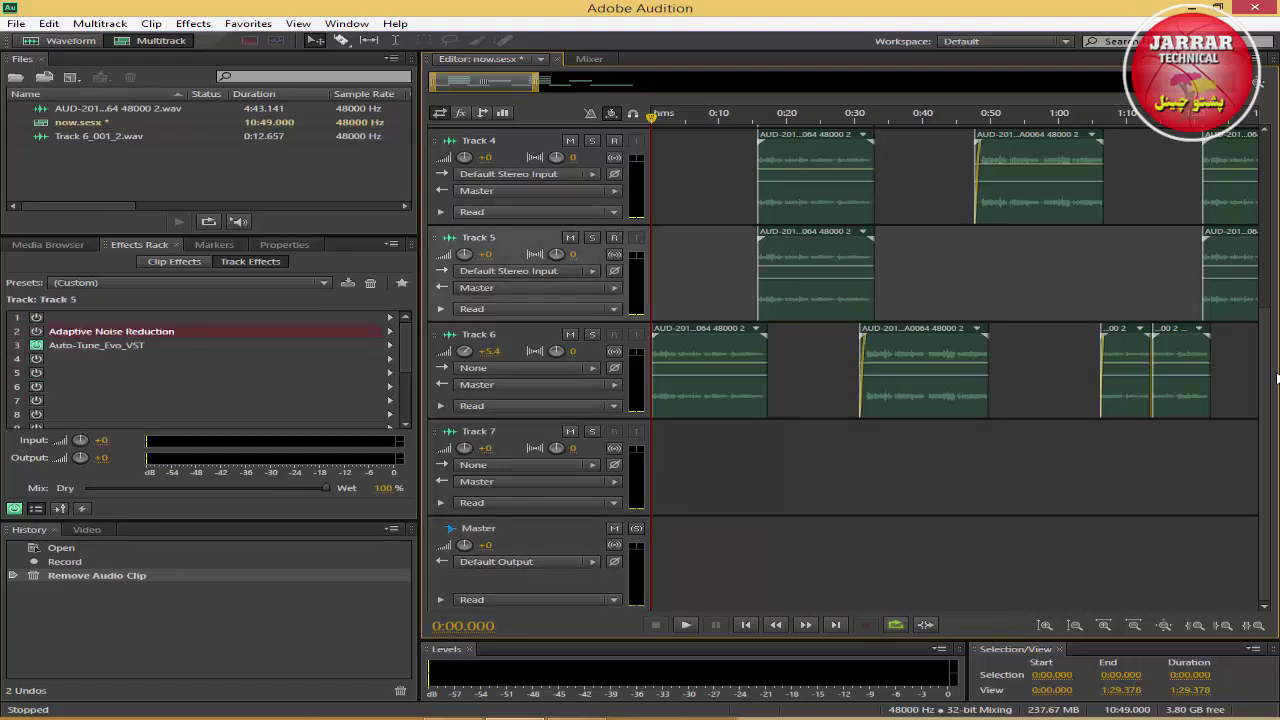
Inspect the Chorus CH-2 effect settings on Track 4, then close its window.
{"action": "scroll", "coordinate": [573, 340], "scroll_direction": "up", "scroll_amount": 3}
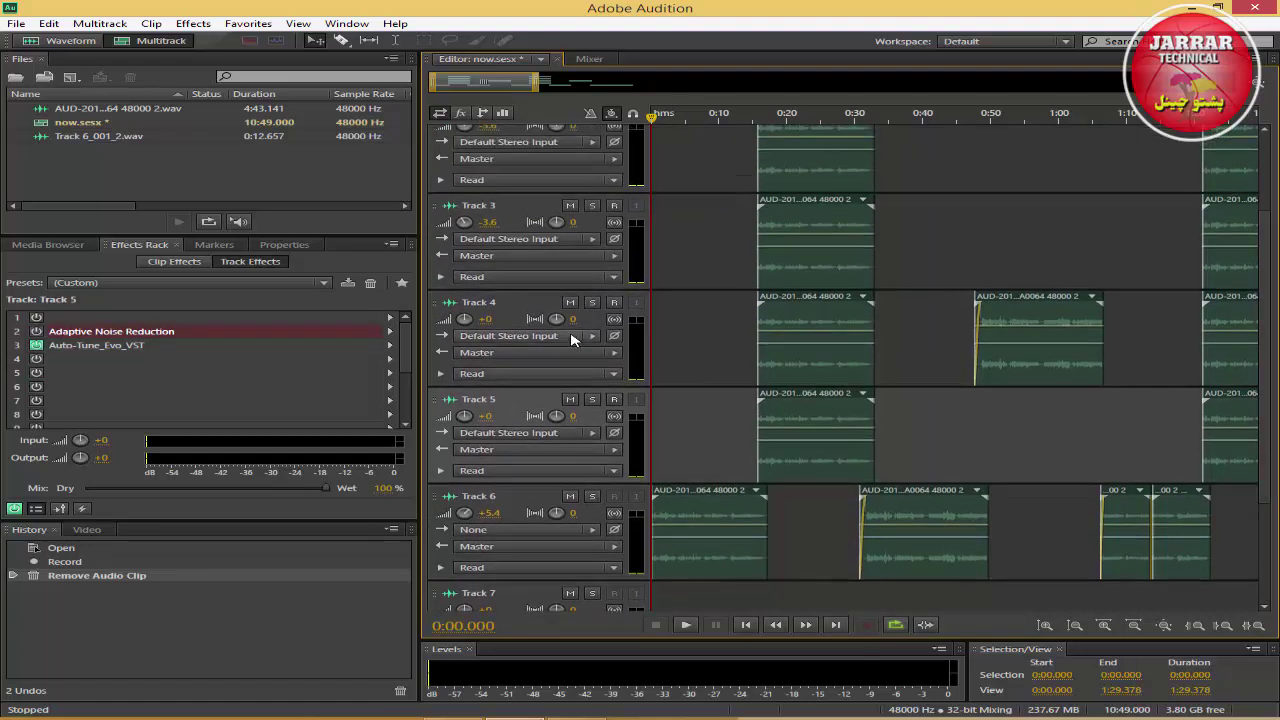
{"action": "left_click", "coordinate": [537, 309]}
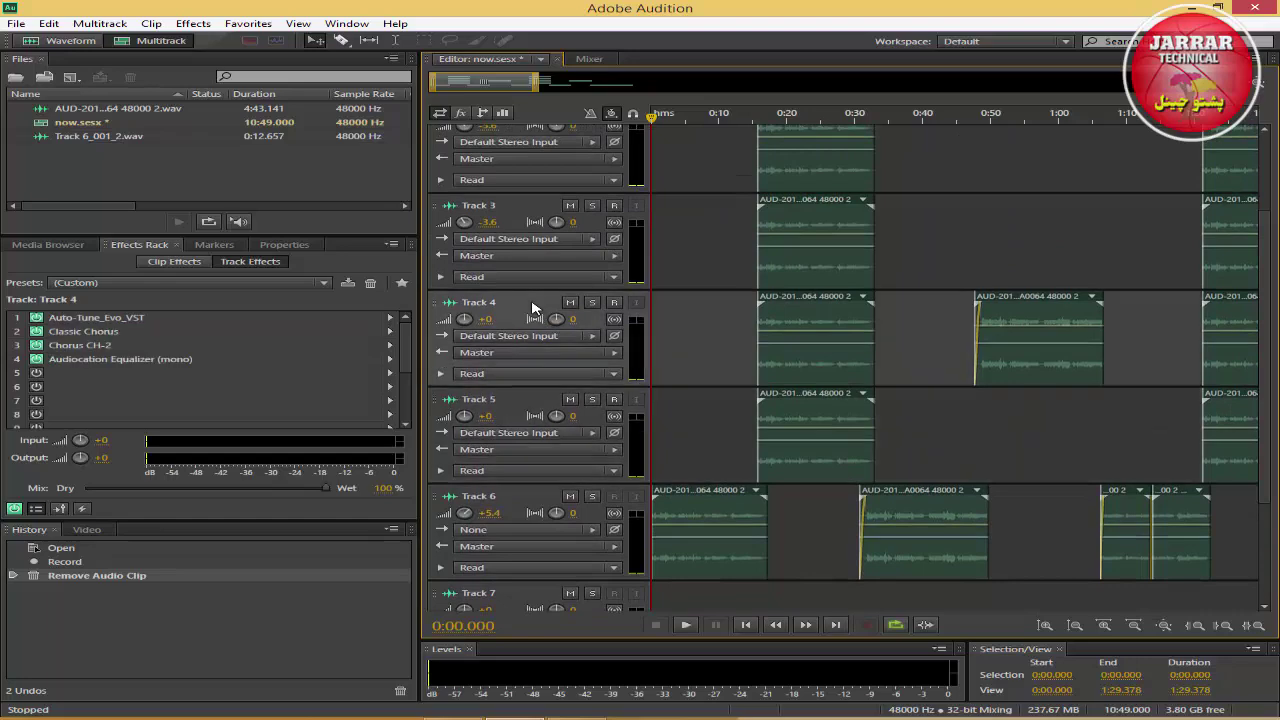
{"action": "double_click", "coordinate": [118, 345]}
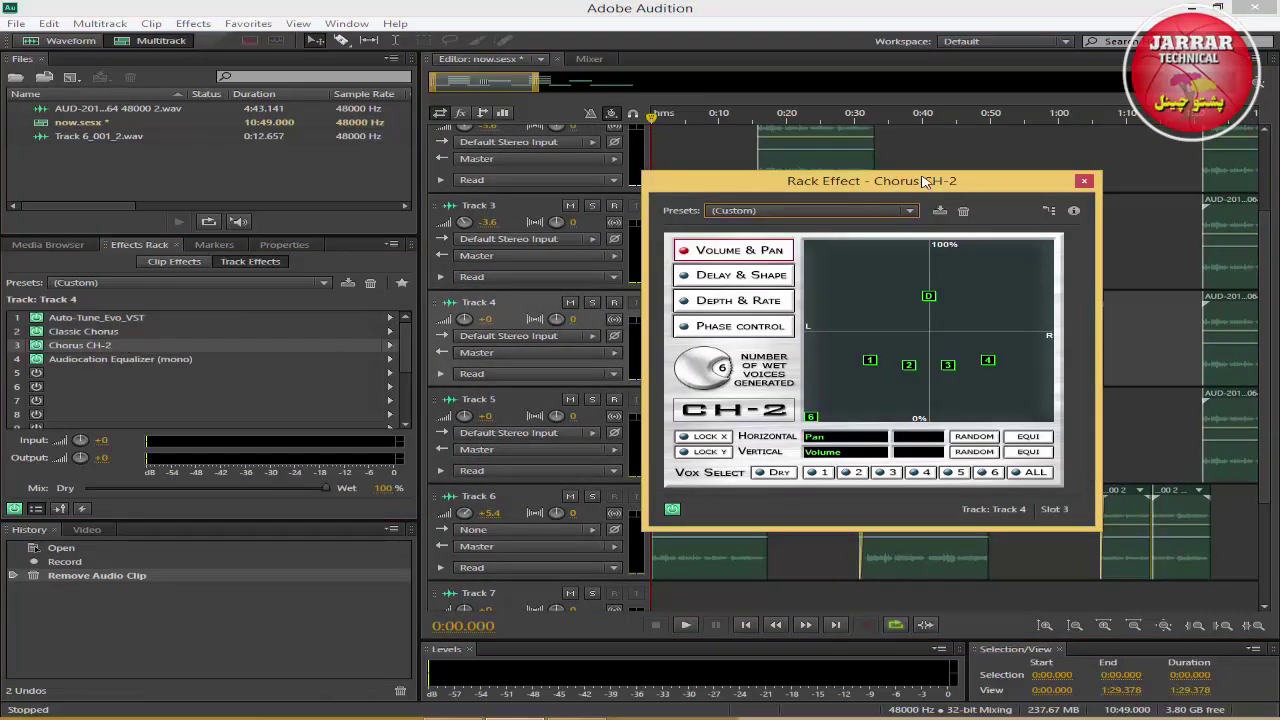
{"action": "left_click_drag", "start_coordinate": [925, 181], "coordinate": [582, 116]}
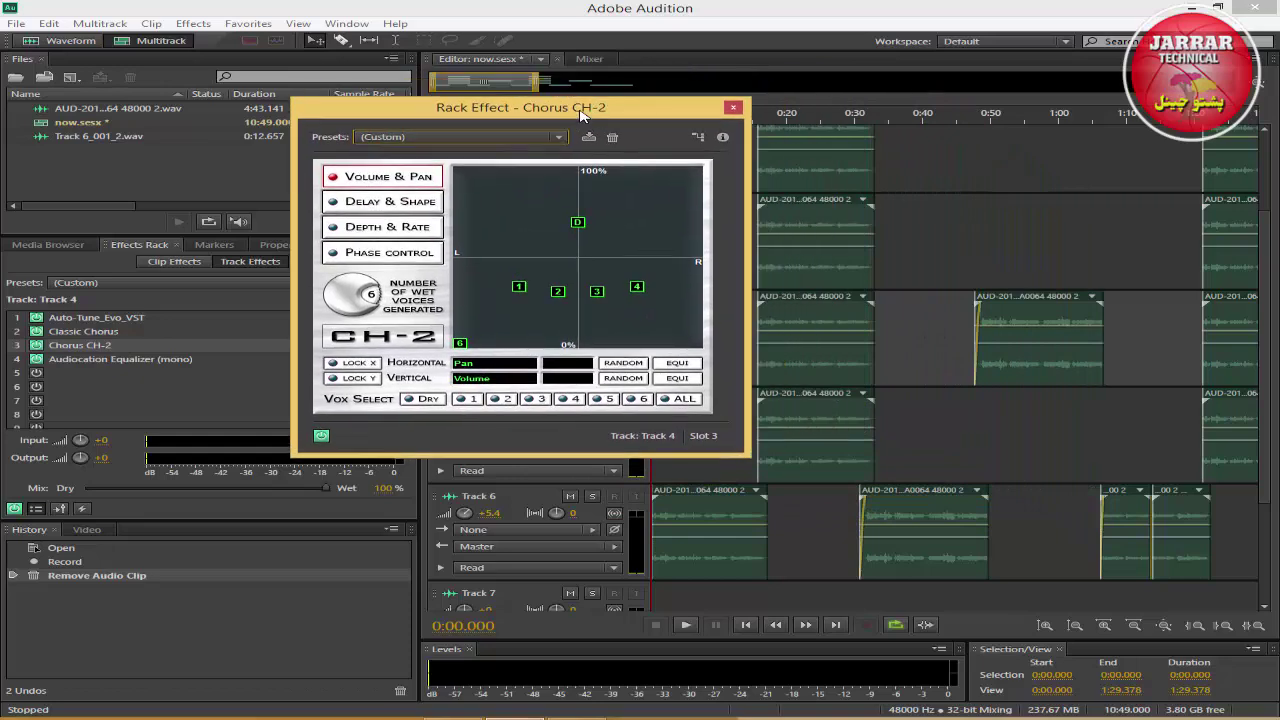
{"action": "left_click", "coordinate": [734, 108]}
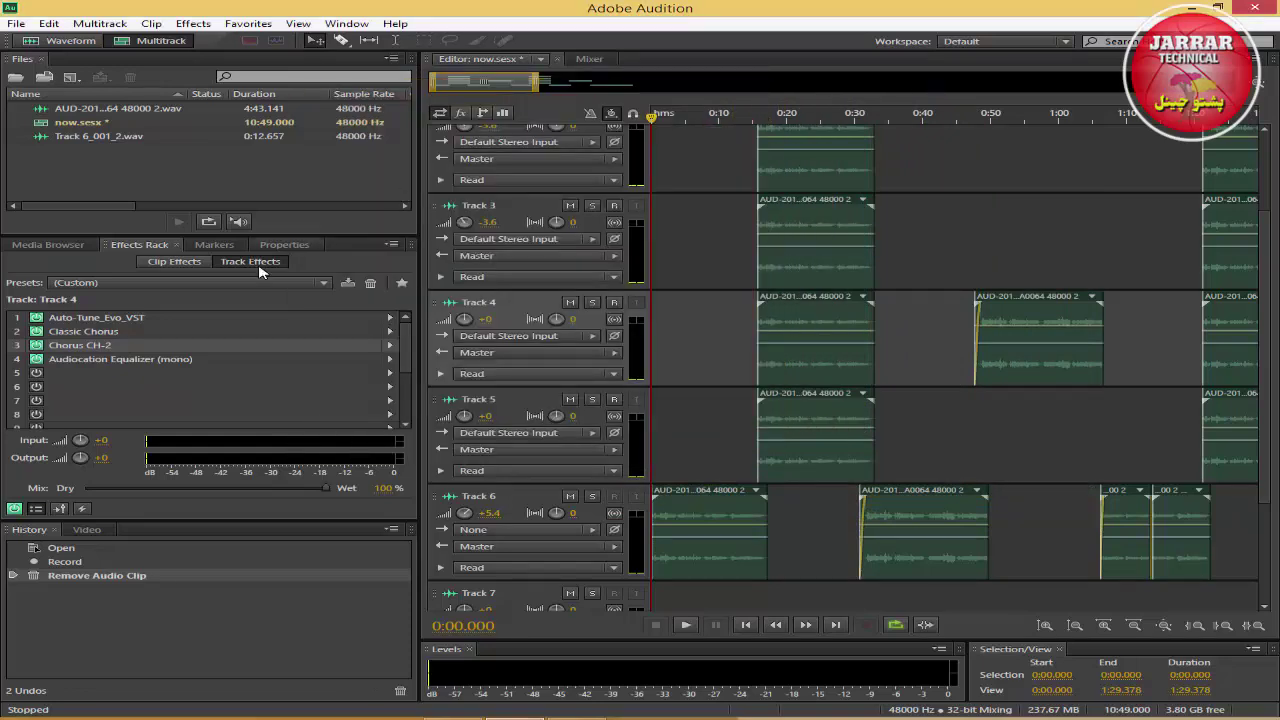
Inspect the Classic Chorus effect settings on Track 4 and close its window.
{"action": "double_click", "coordinate": [60, 331]}
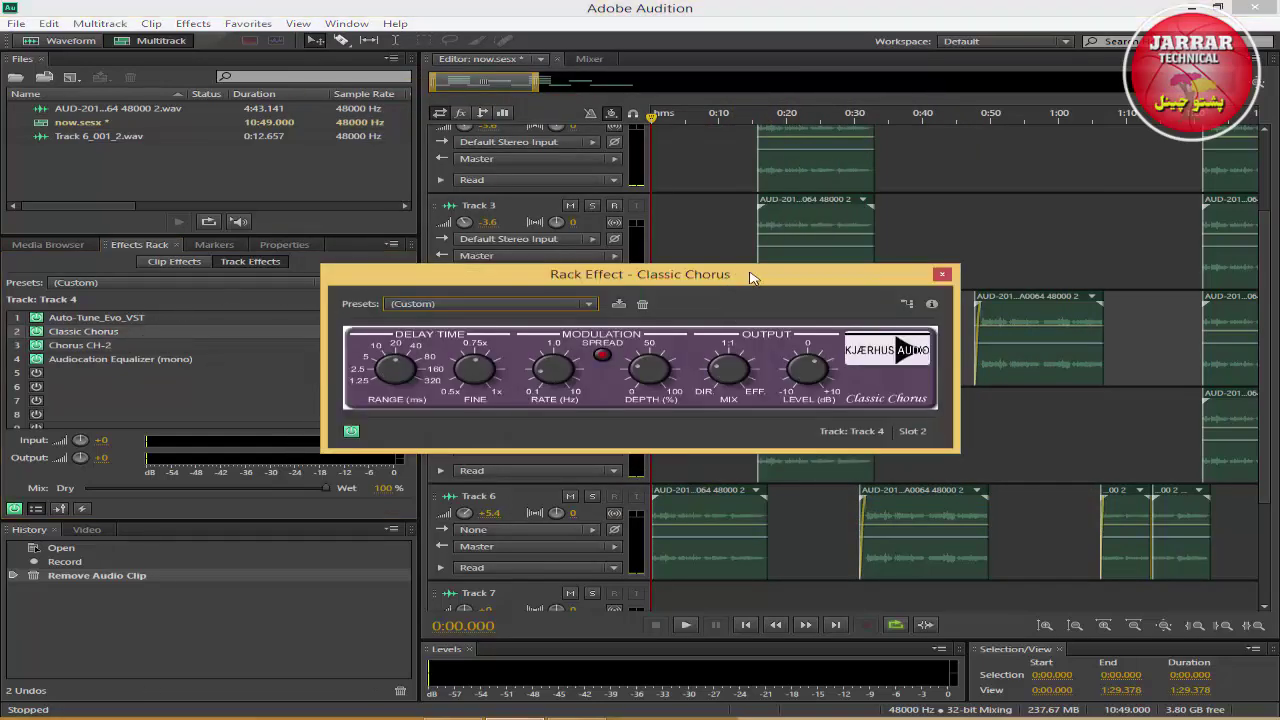
{"action": "left_click_drag", "start_coordinate": [752, 277], "coordinate": [779, 218]}
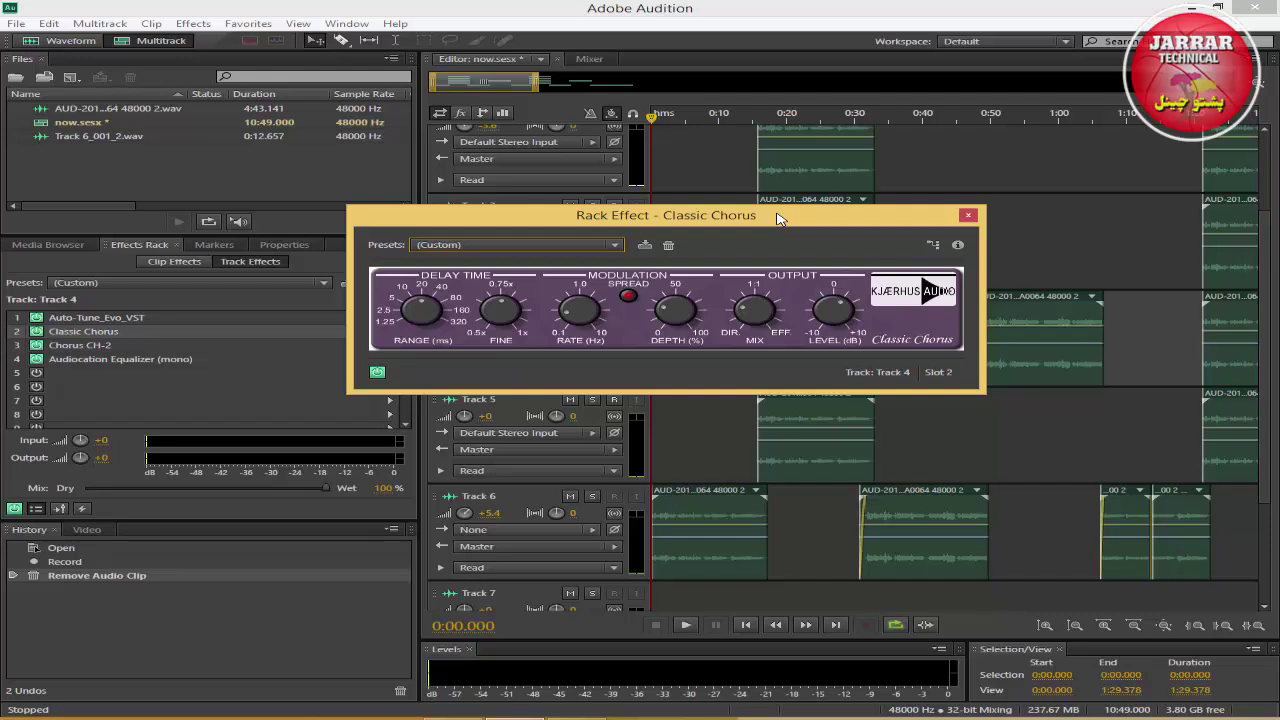
{"action": "left_click", "coordinate": [968, 217]}
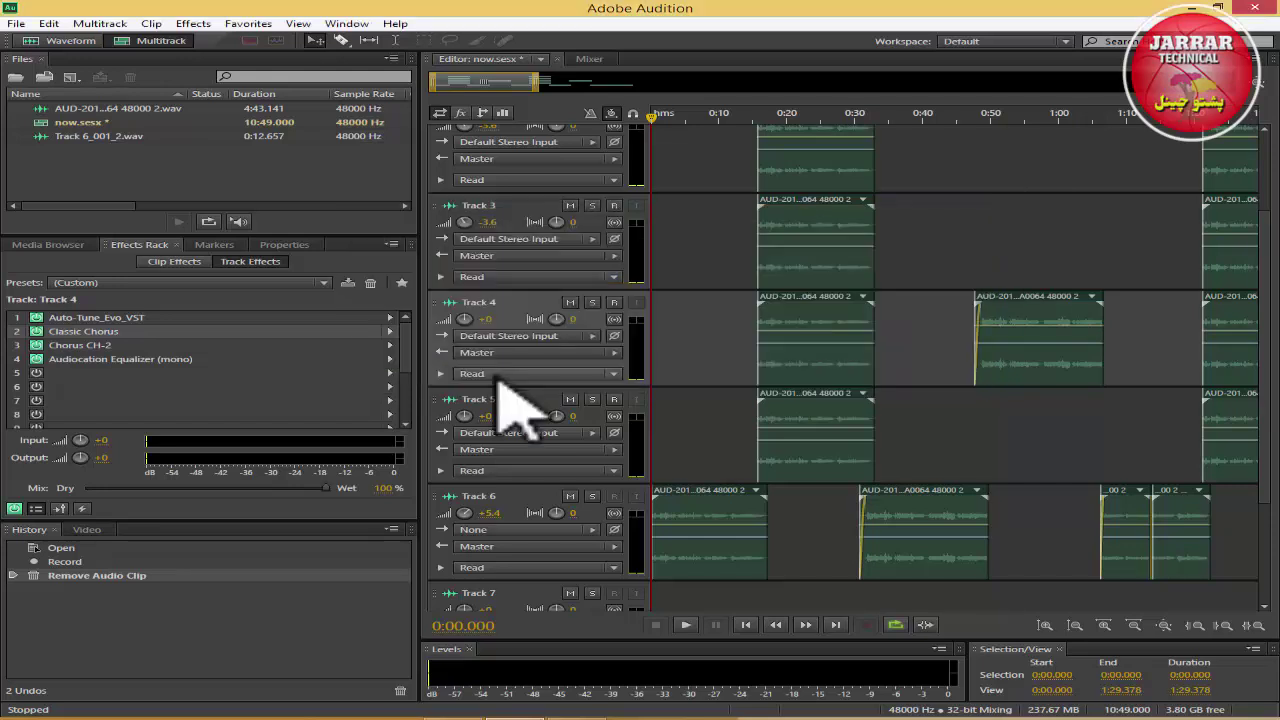
Apply the (Default) preset to Track 4's Classic Chorus effect and close its window.
{"action": "double_click", "coordinate": [205, 334]}
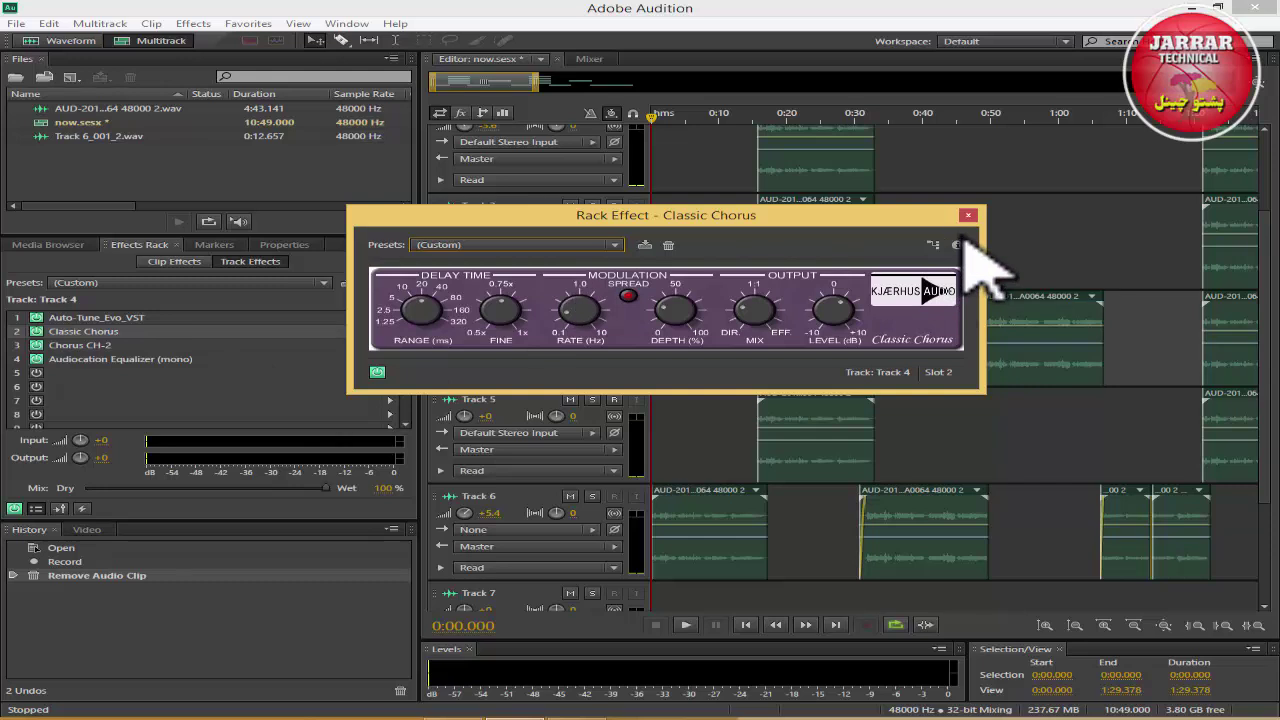
{"action": "left_click", "coordinate": [500, 246]}
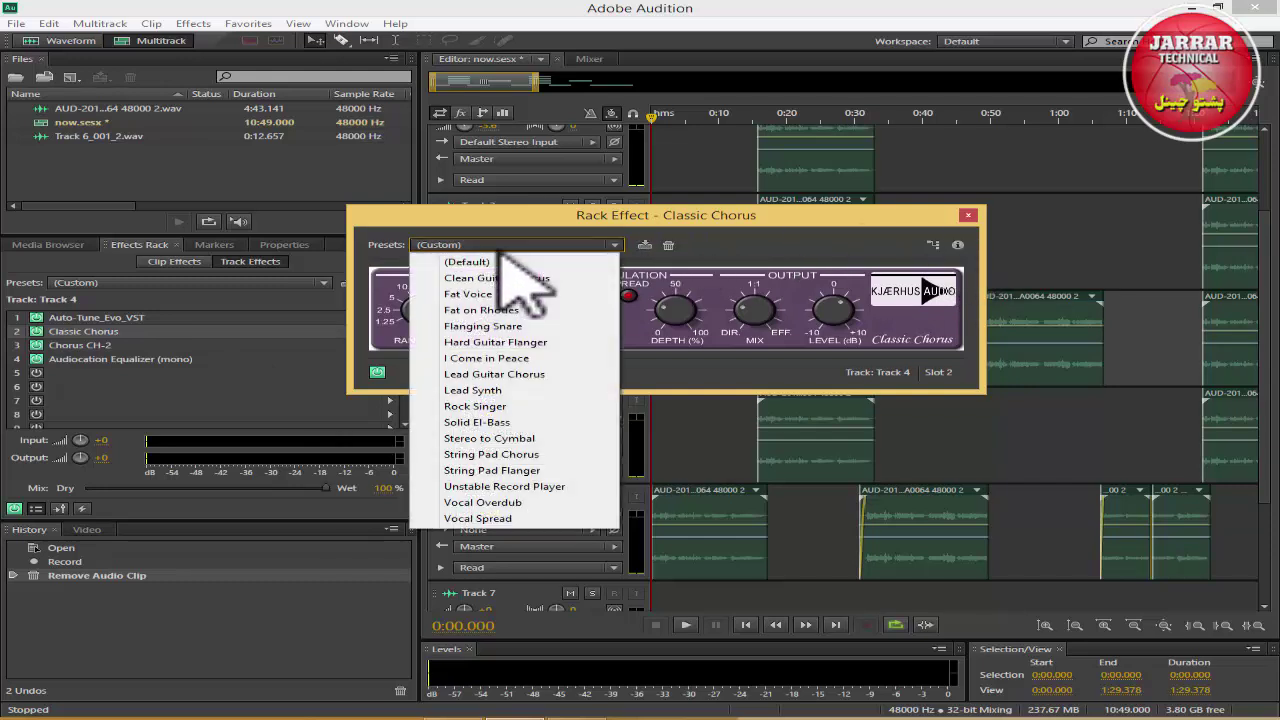
{"action": "left_click", "coordinate": [503, 262]}
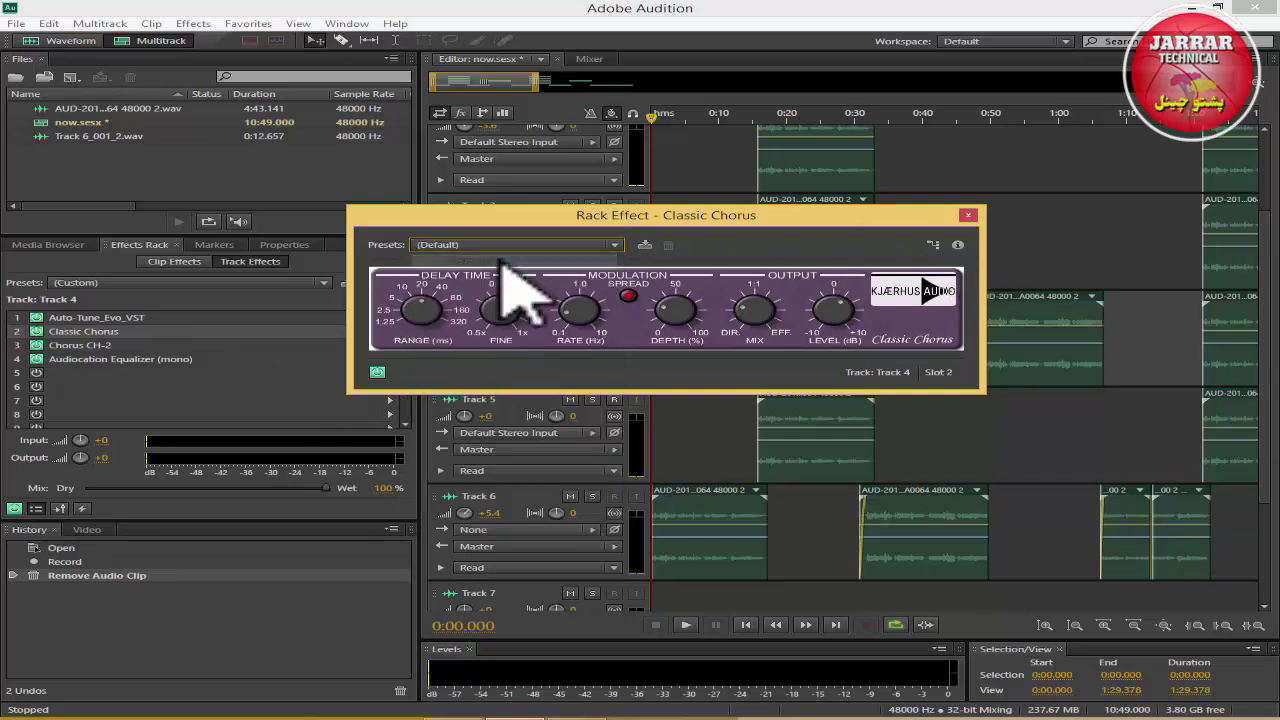
{"action": "left_click", "coordinate": [968, 216]}
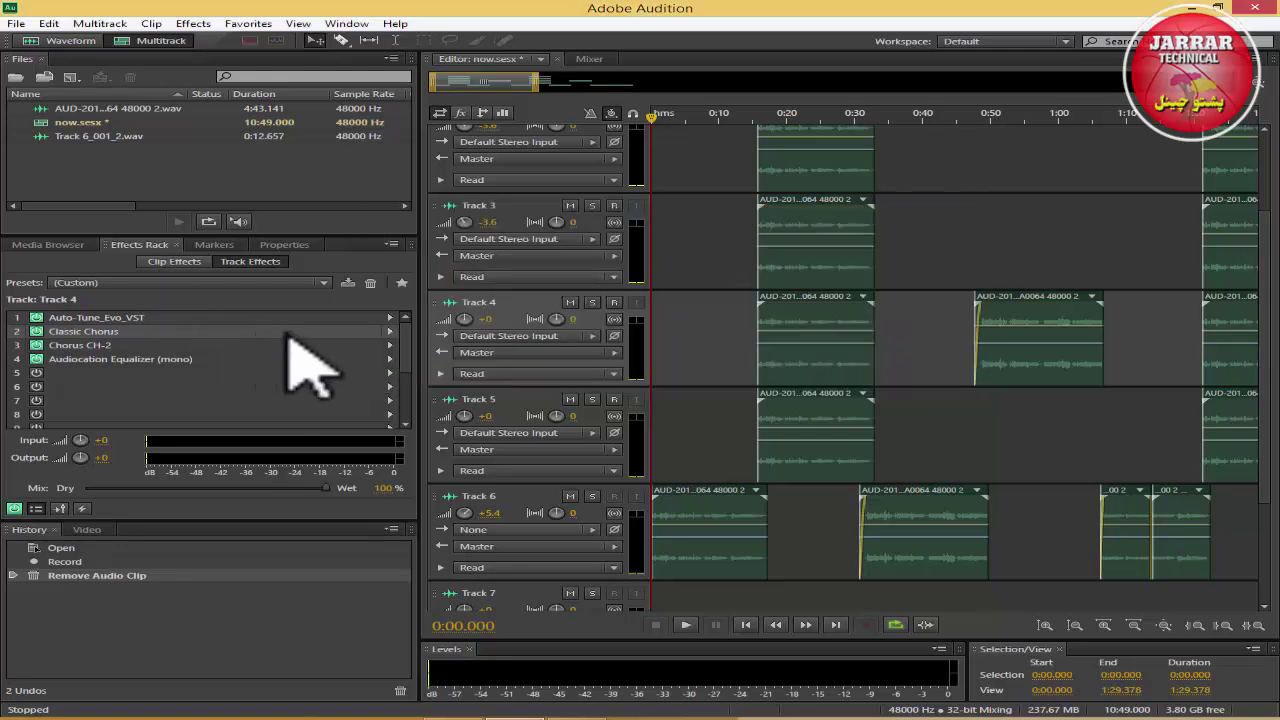
Load the Kjaerhus Audio Classic Chorus VST into Track 4's second effect slot and slightly nudge its delay time range.
{"action": "left_click", "coordinate": [390, 332]}
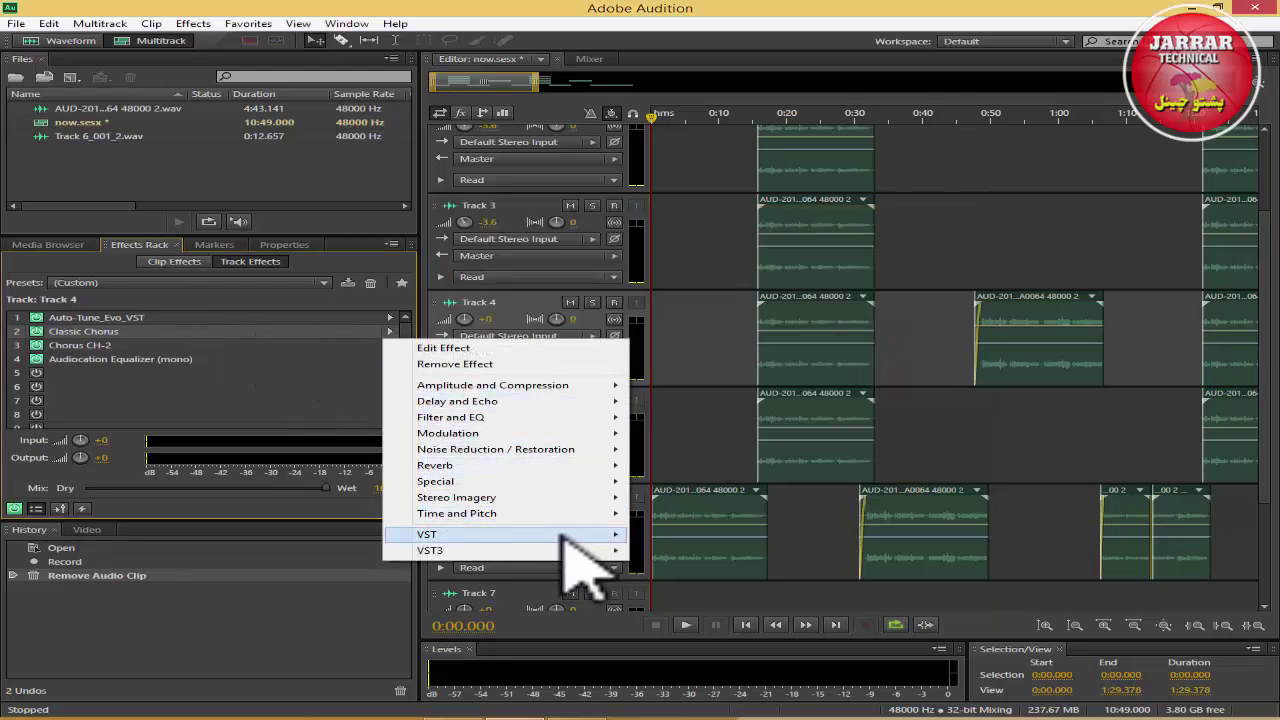
{"action": "mouse_move", "coordinate": [586, 534]}
{"action": "mouse_move", "coordinate": [752, 538]}
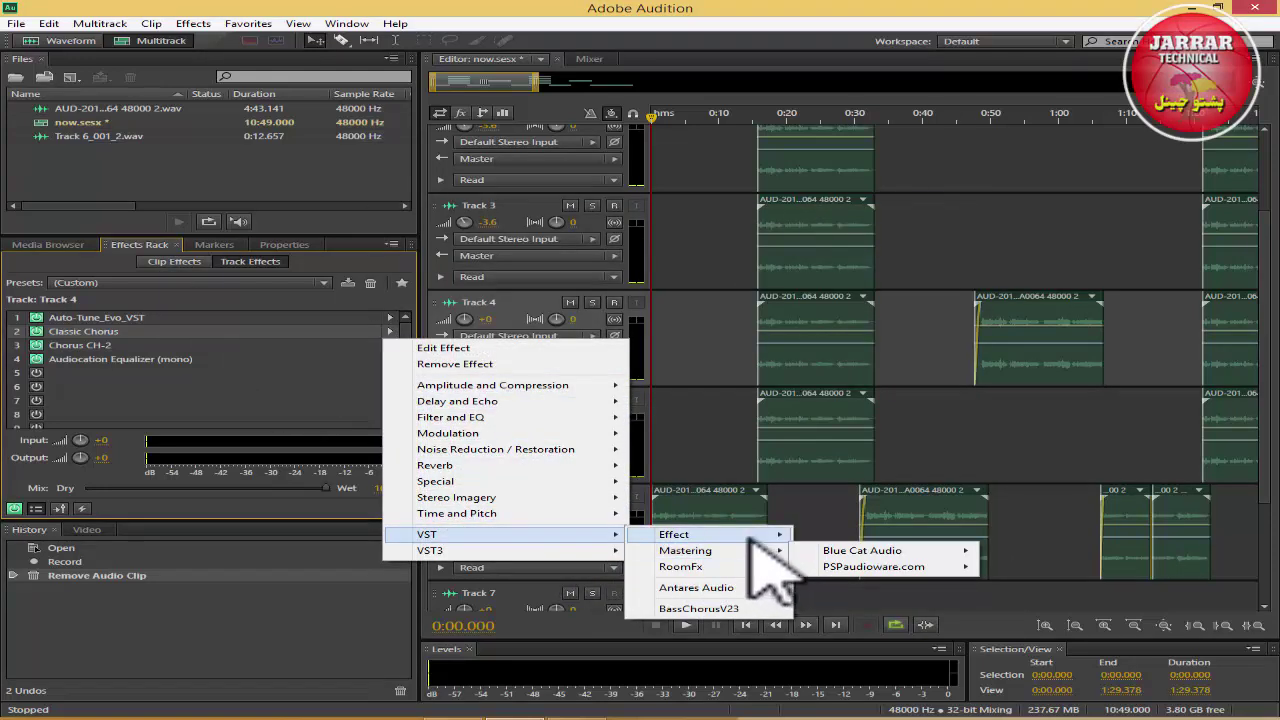
{"action": "mouse_move", "coordinate": [980, 598]}
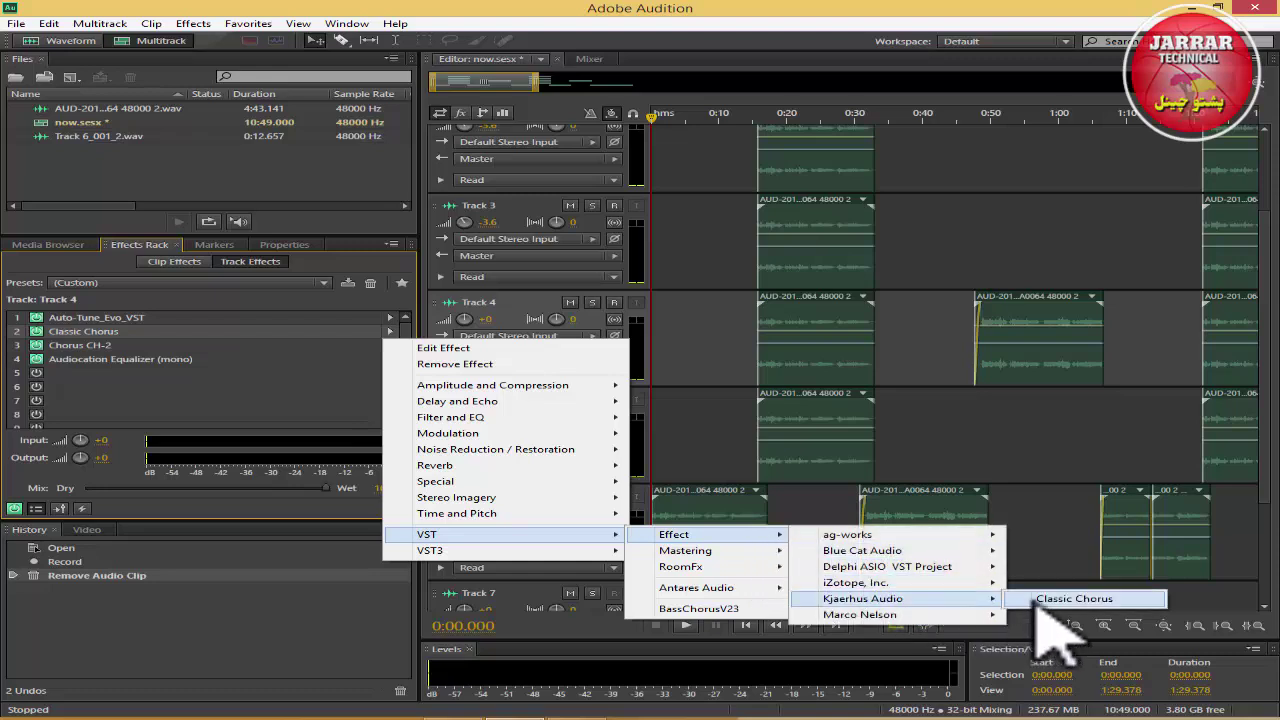
{"action": "left_click", "coordinate": [1072, 599]}
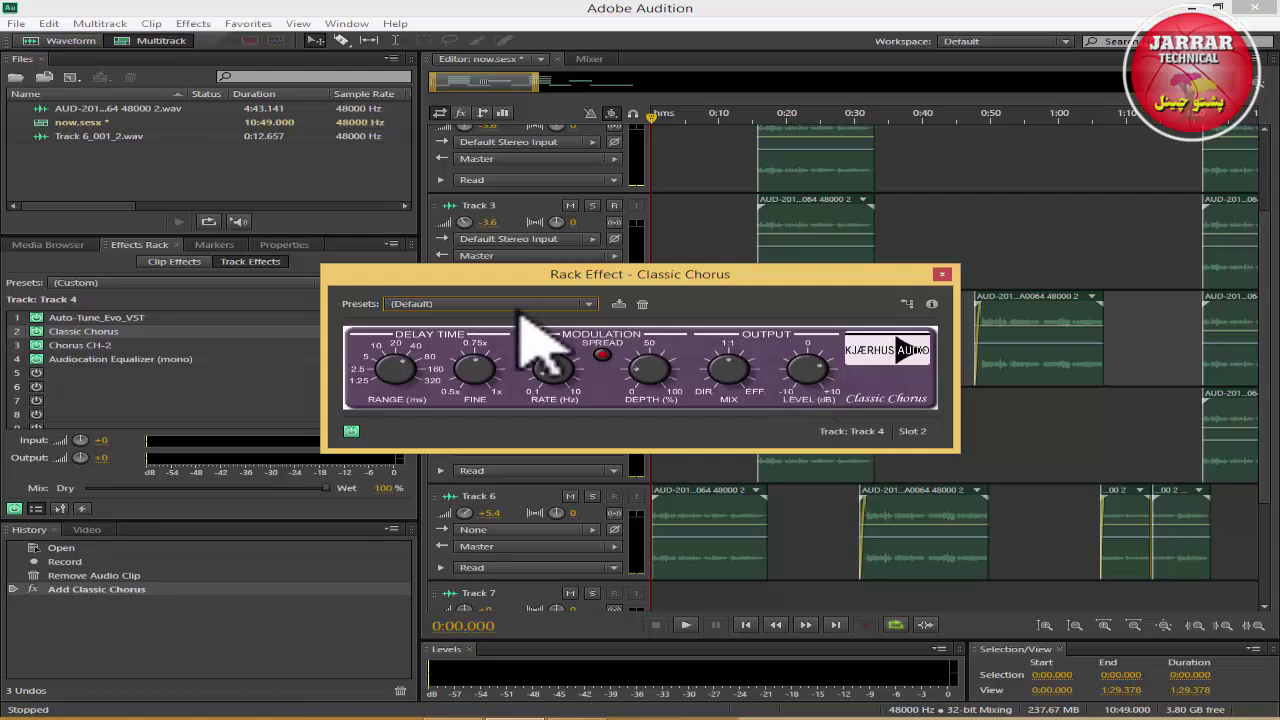
{"action": "left_click_drag", "start_coordinate": [393, 366], "coordinate": [394, 368]}
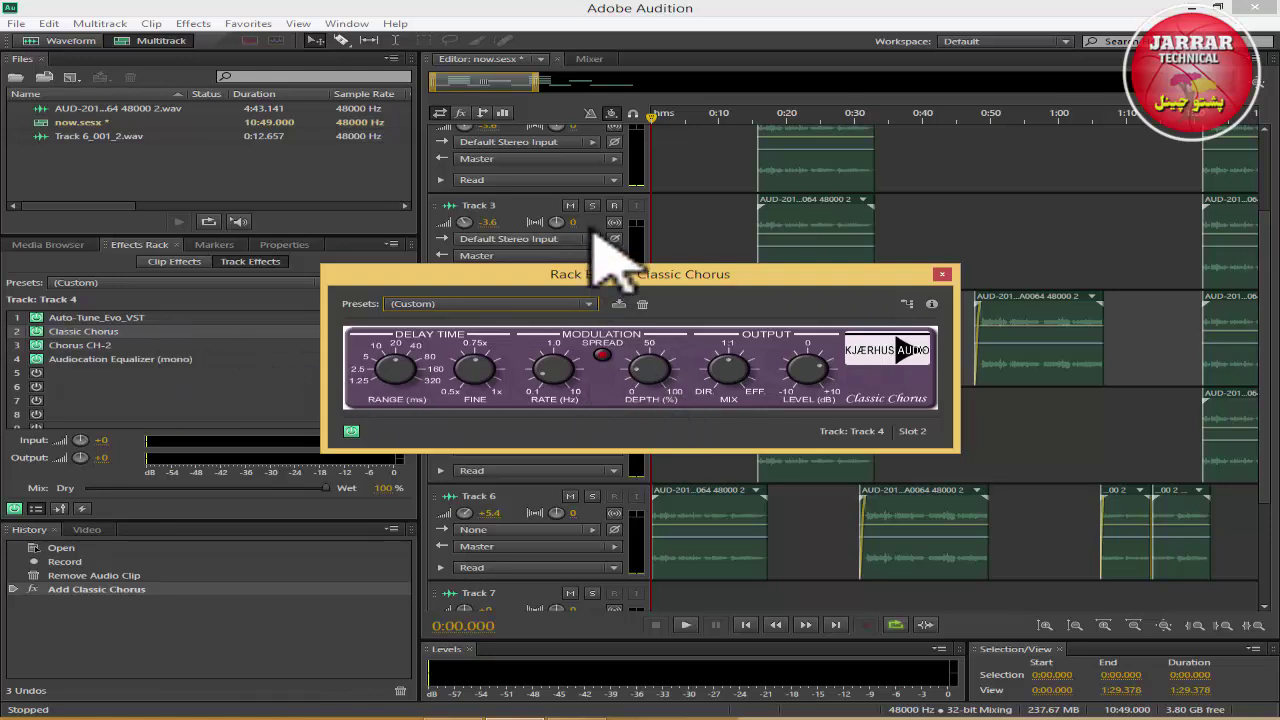
{"action": "left_click", "coordinate": [942, 273]}
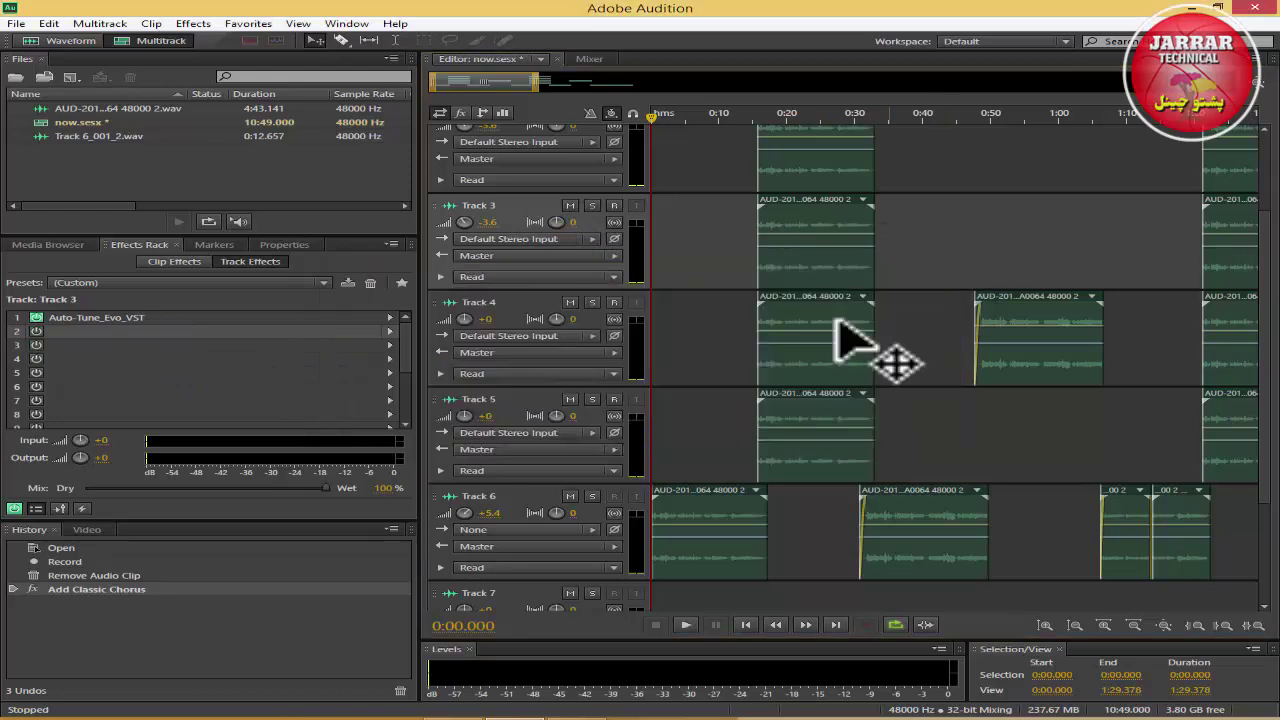
Switch off Chorus CH-2 and Audiocation Equalizer on Track 4, and solo the track.
{"action": "left_click", "coordinate": [525, 325]}
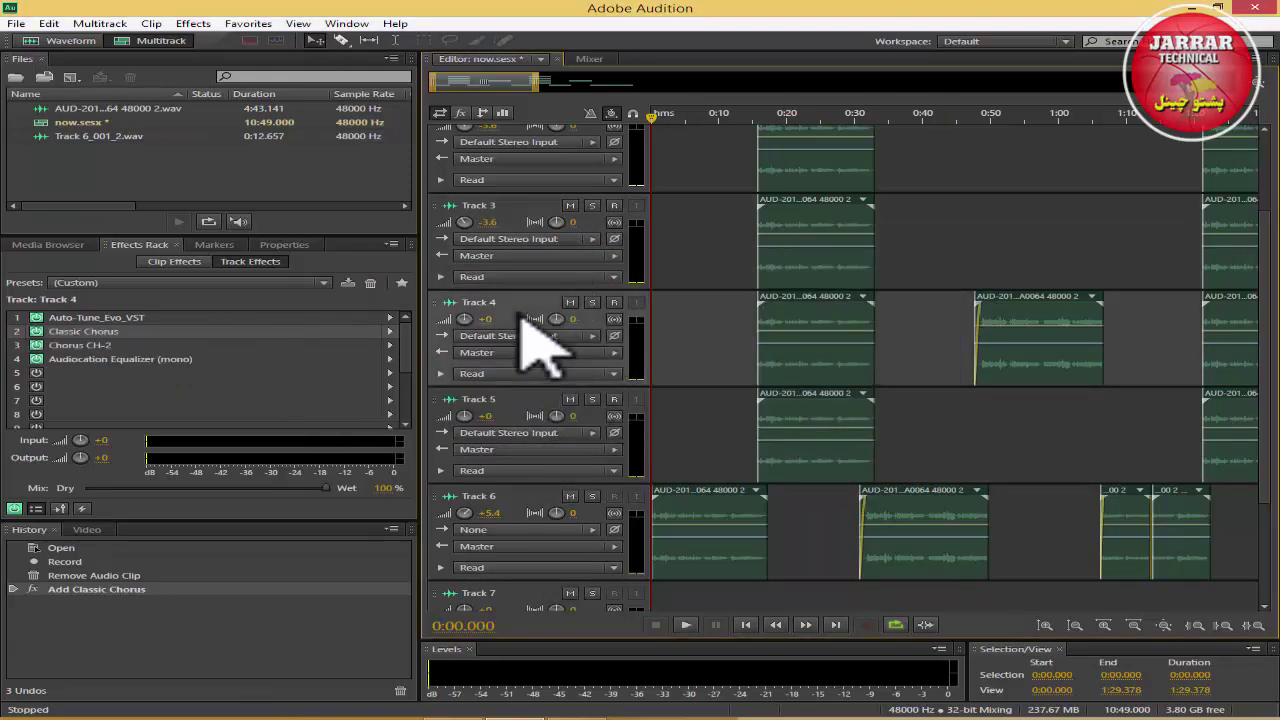
{"action": "left_click", "coordinate": [38, 384]}
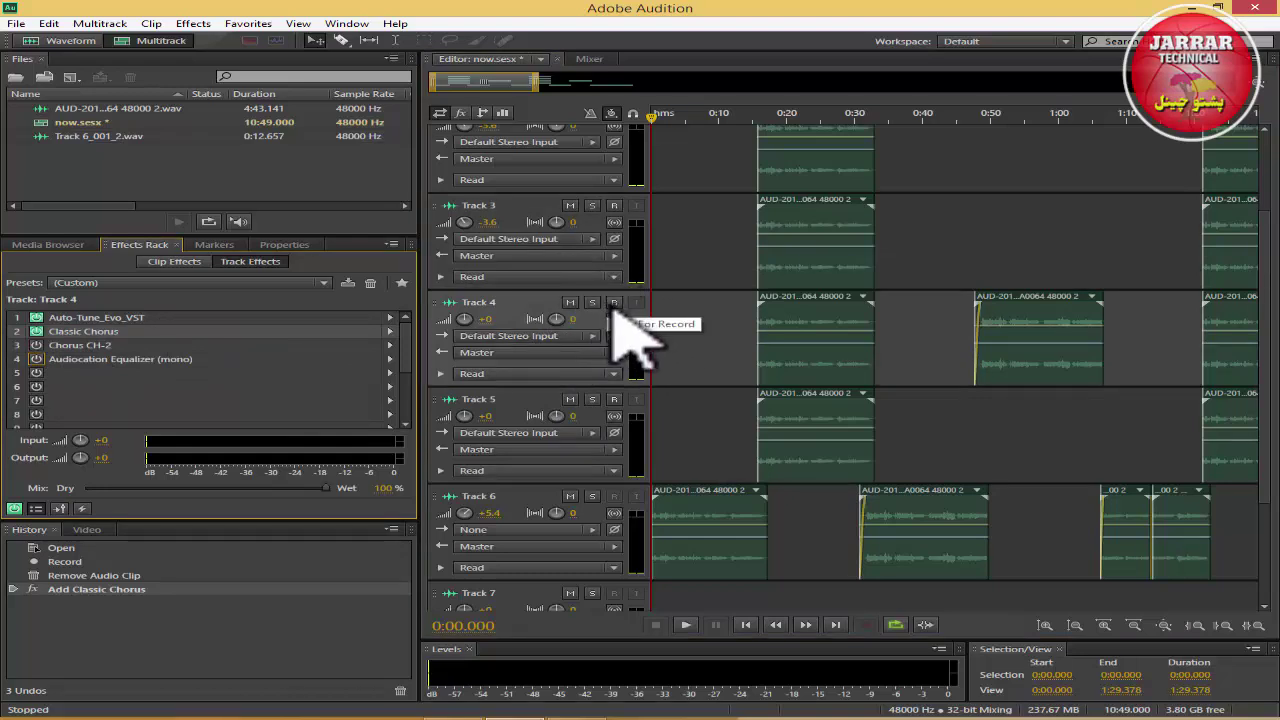
{"action": "left_click", "coordinate": [592, 302]}
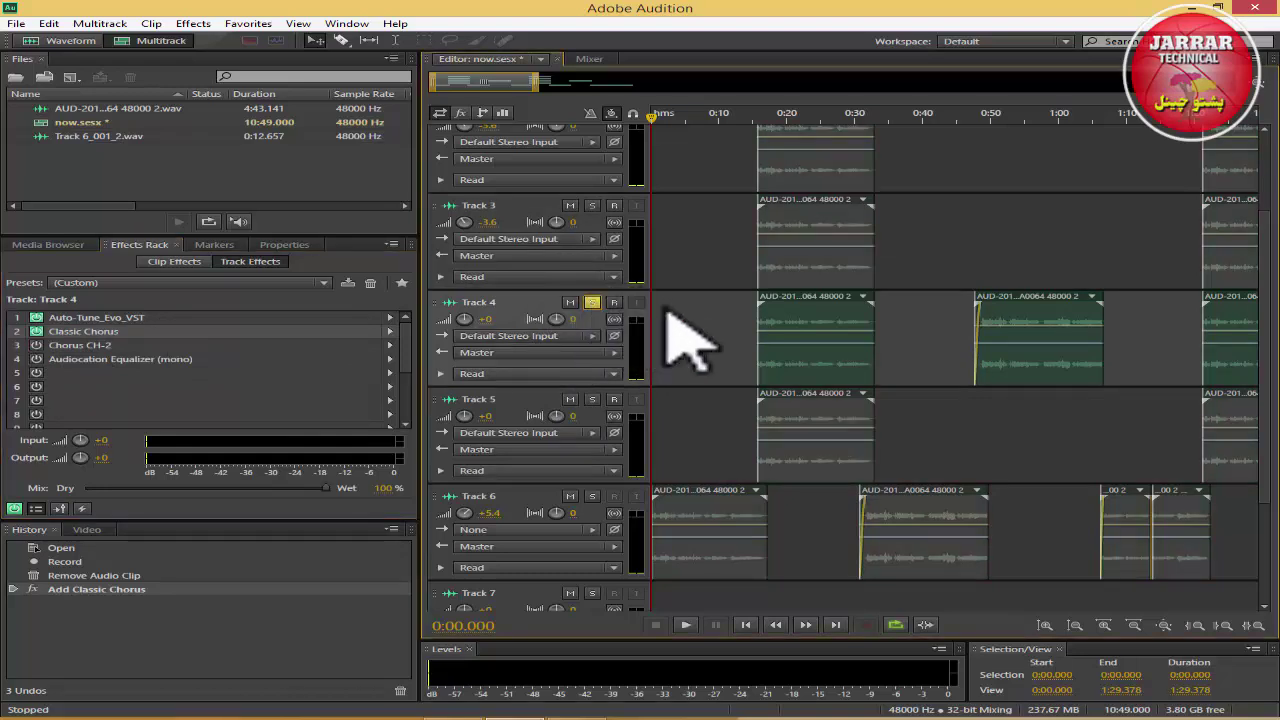
Play the soloed Track 4 from about 0:14.6, comparing the sound with Classic Chorus off and on, and stop playback.
{"action": "left_click_drag", "start_coordinate": [770, 115], "coordinate": [752, 112]}
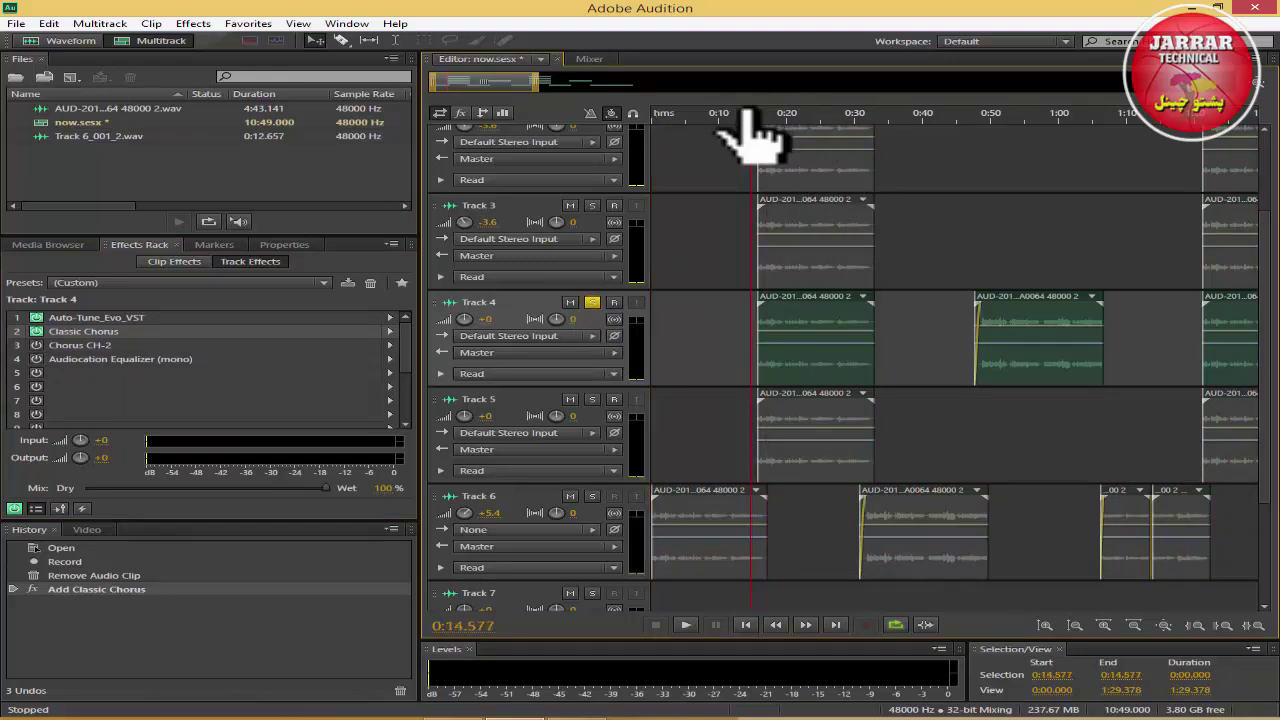
{"action": "left_click", "coordinate": [685, 624]}
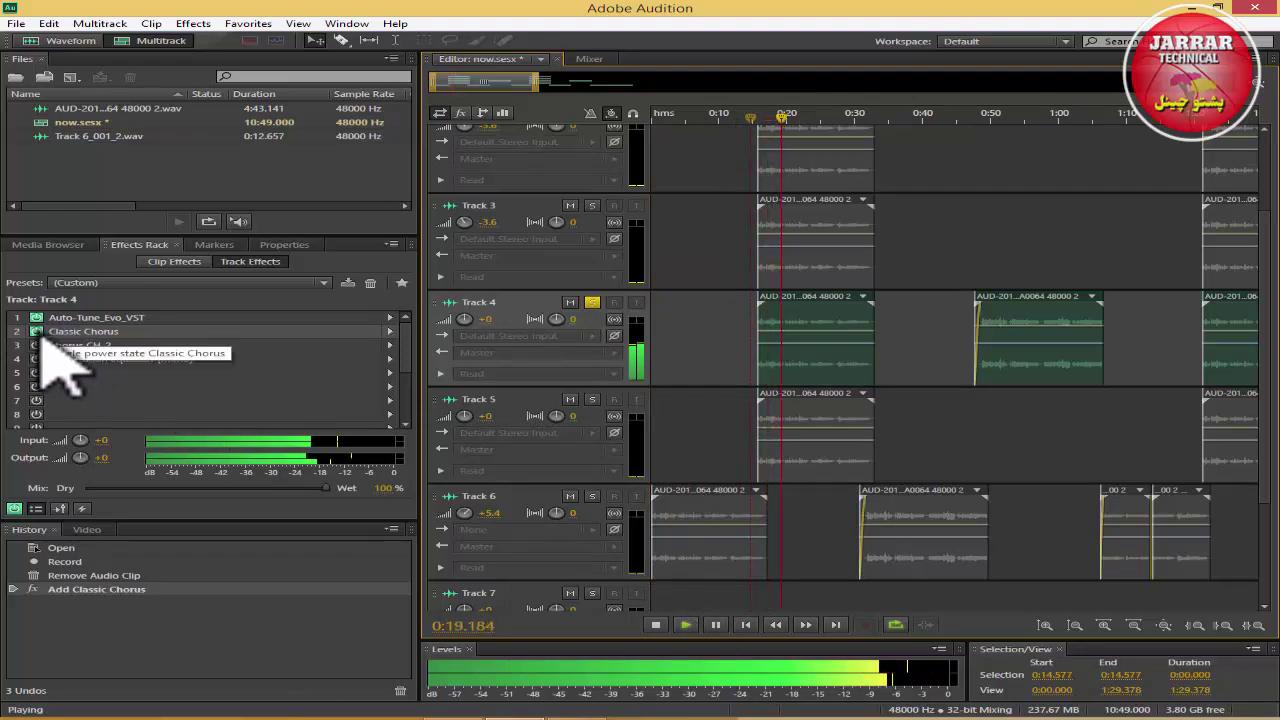
{"action": "left_click", "coordinate": [37, 333]}
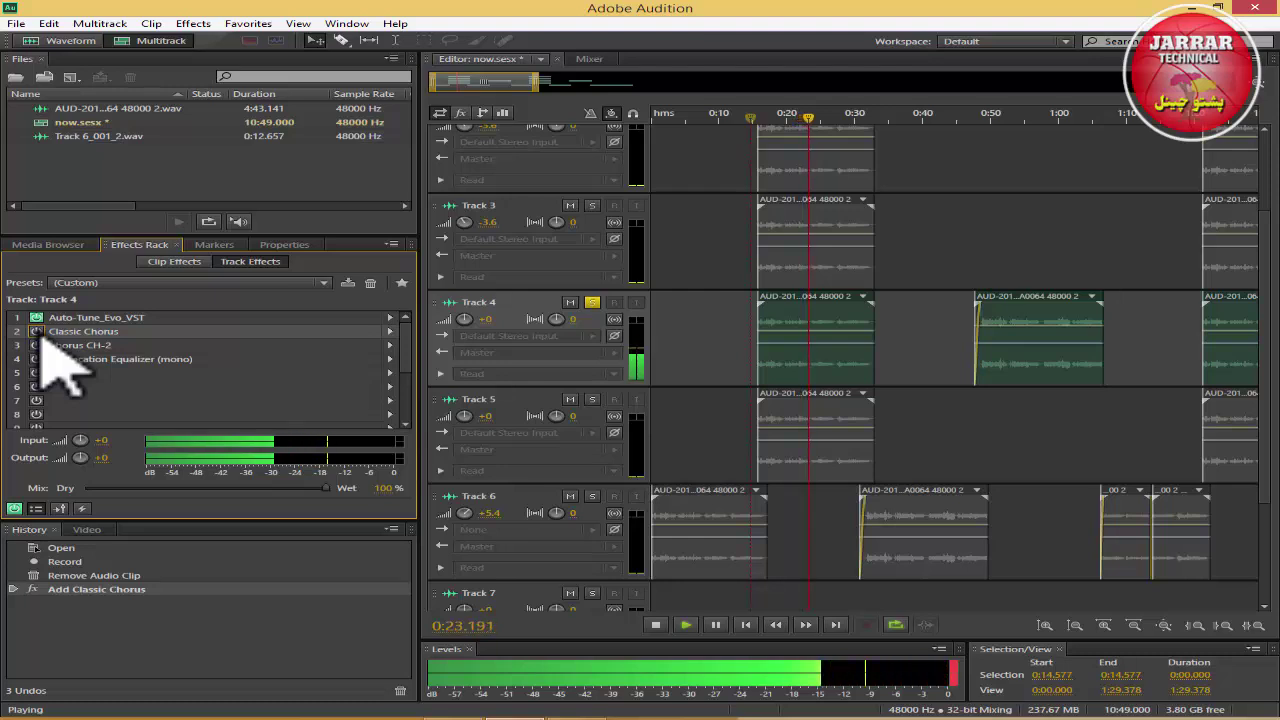
{"action": "left_click", "coordinate": [38, 336]}
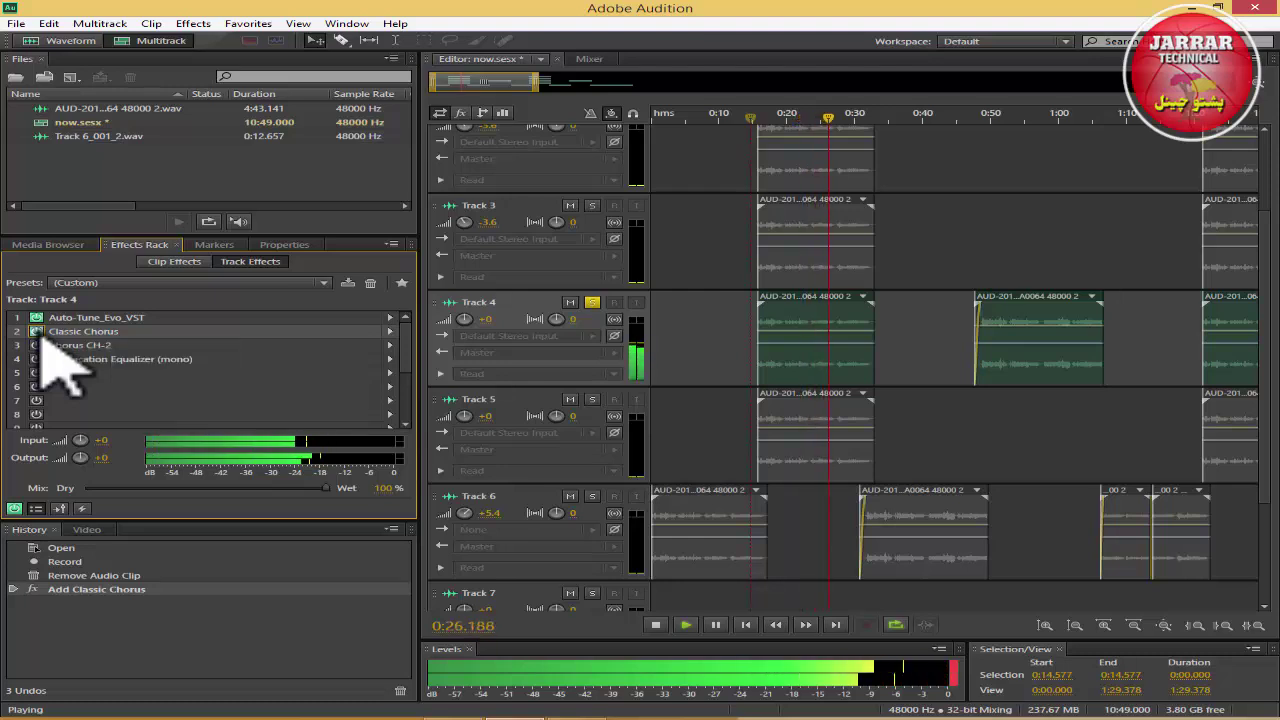
{"action": "left_click", "coordinate": [656, 624]}
Reopen Track 4's Classic Chorus to examine its output level, and close the effect window.
{"action": "double_click", "coordinate": [100, 331]}
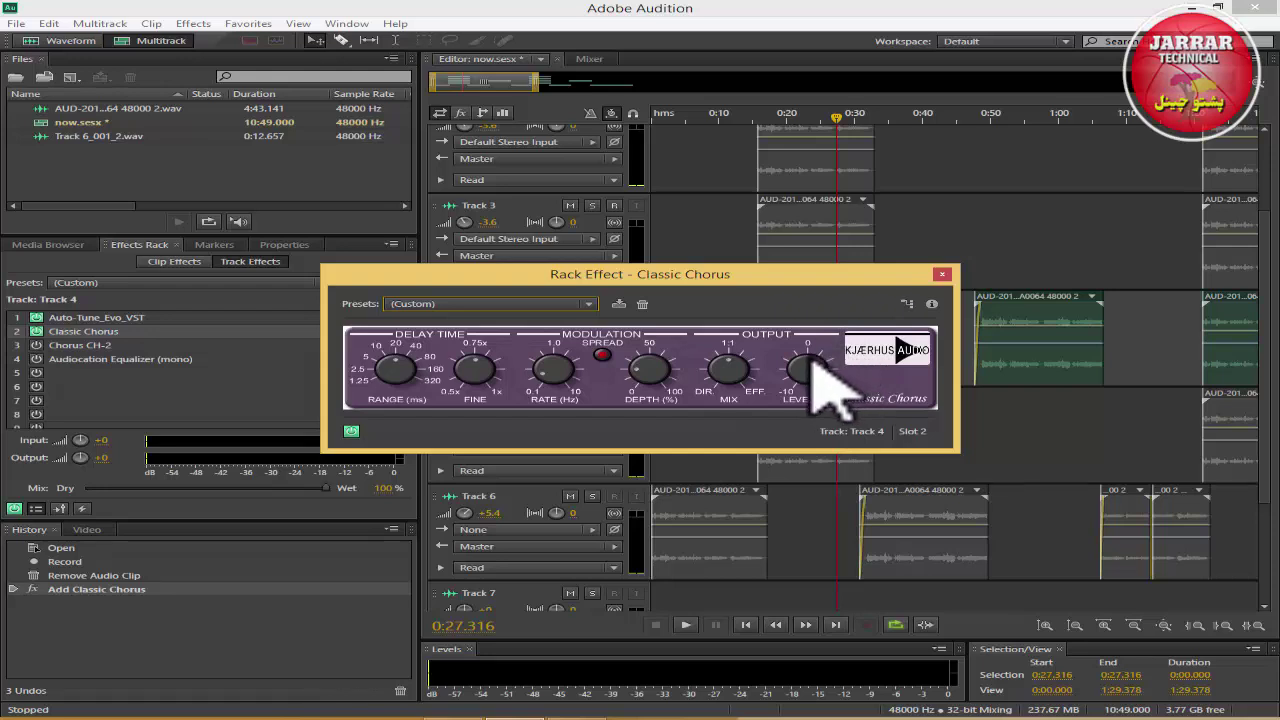
{"action": "mouse_move", "coordinate": [812, 365]}
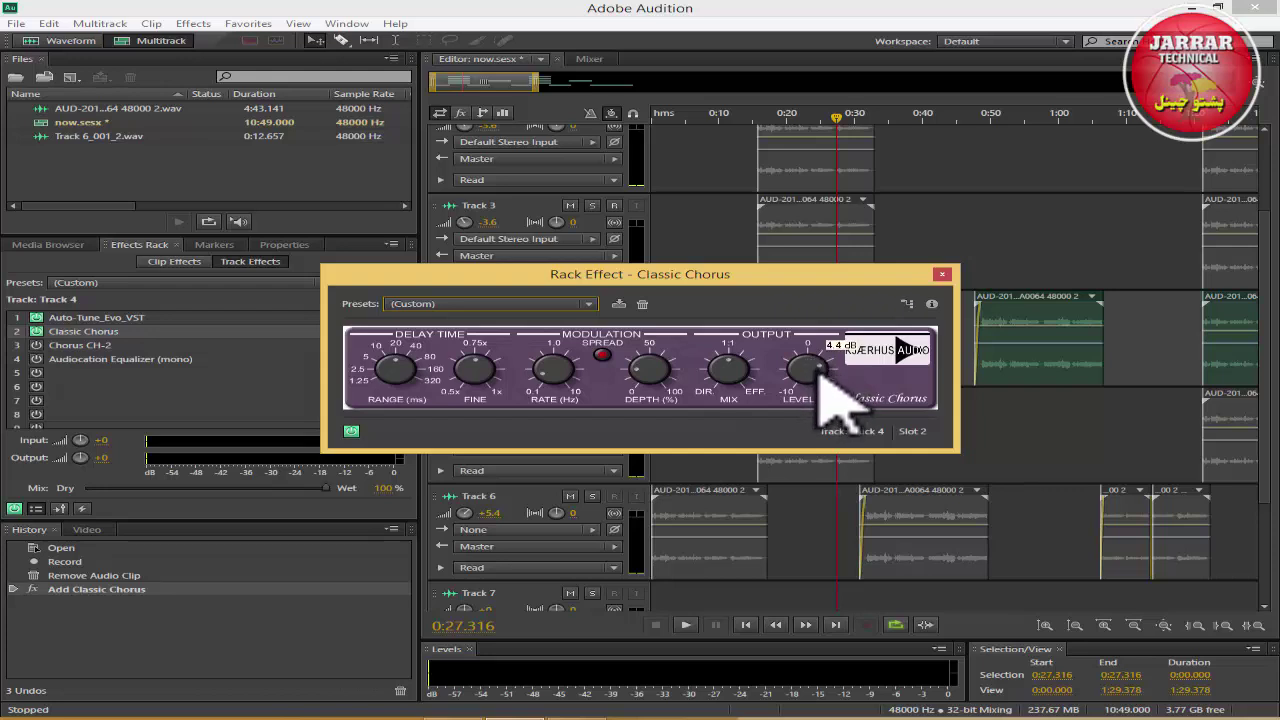
{"action": "left_click", "coordinate": [942, 274]}
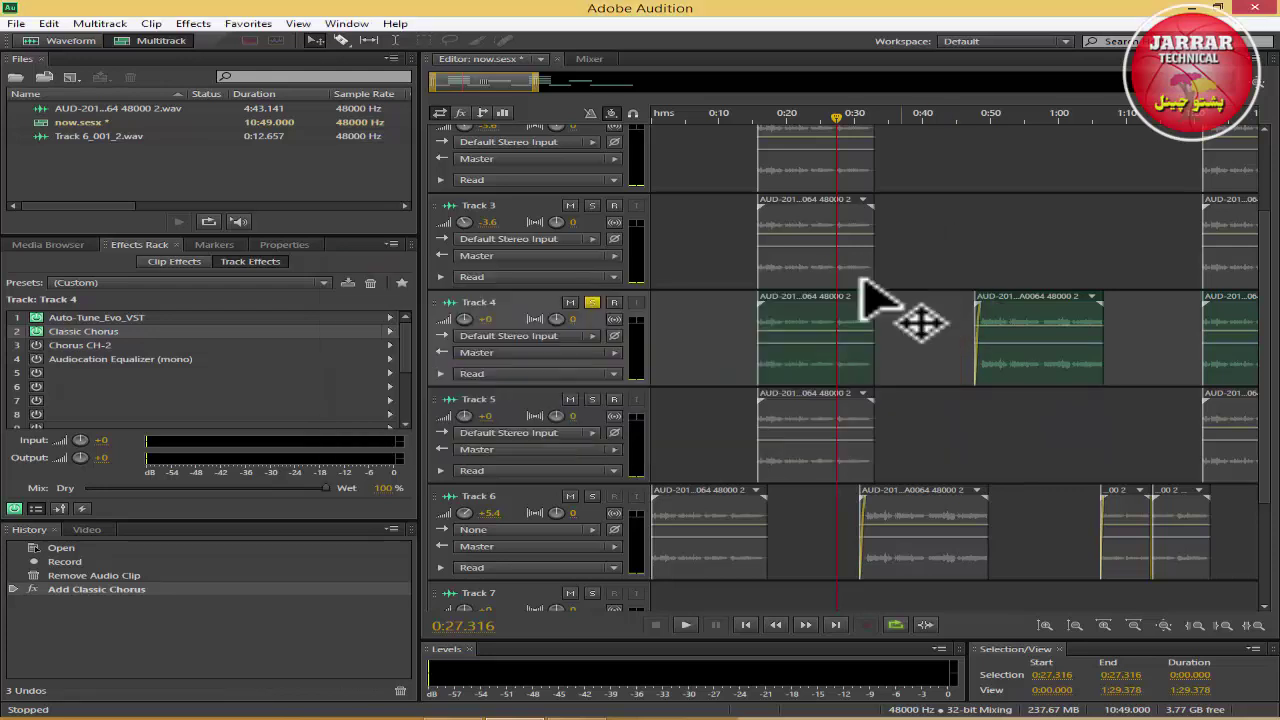
Play the soloed Track 4 from about 0:14.9, toggling Classic Chorus off and on to compare the sound, and stop playback.
{"action": "left_click", "coordinate": [753, 115]}
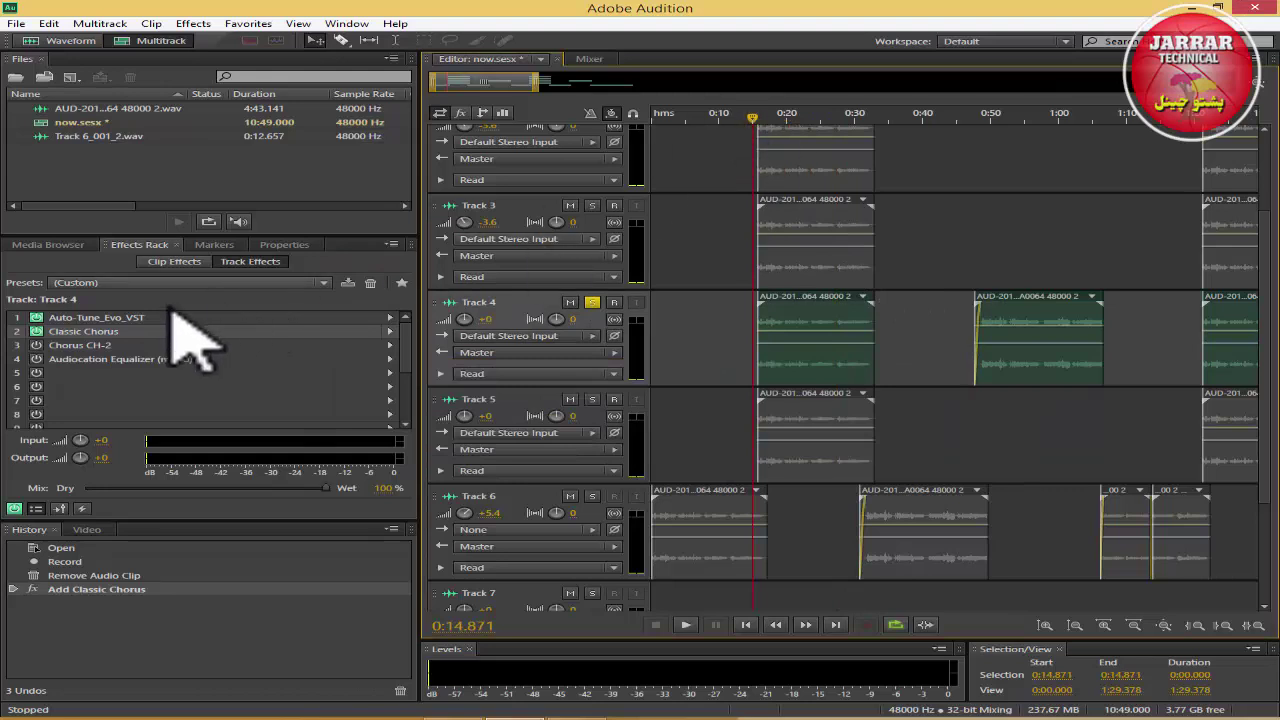
{"action": "left_click", "coordinate": [686, 624]}
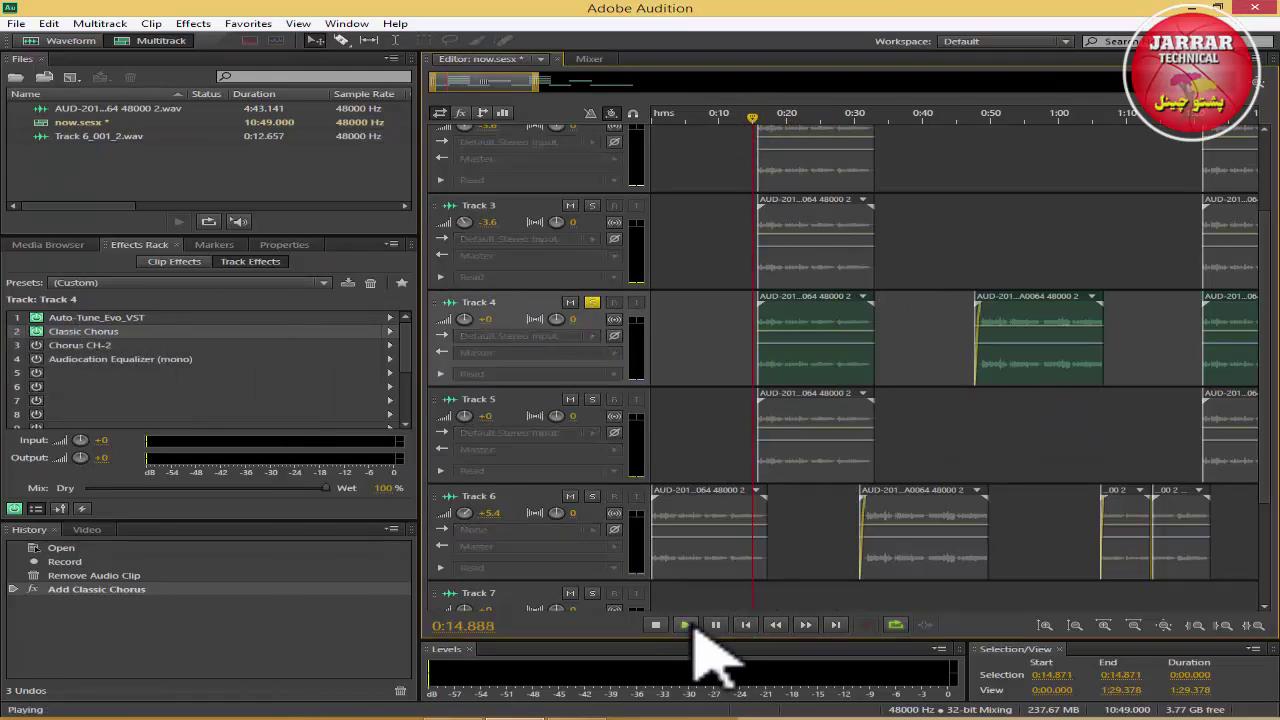
{"action": "left_click", "coordinate": [37, 333]}
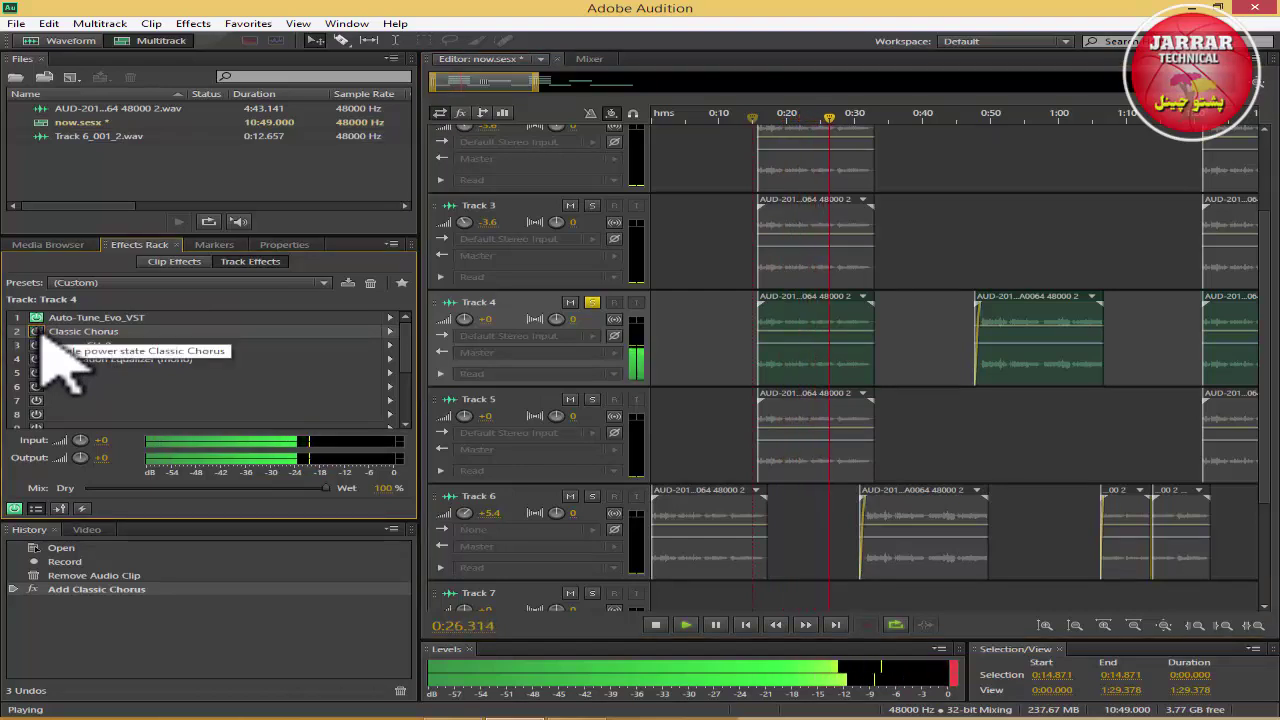
{"action": "left_click", "coordinate": [37, 333]}
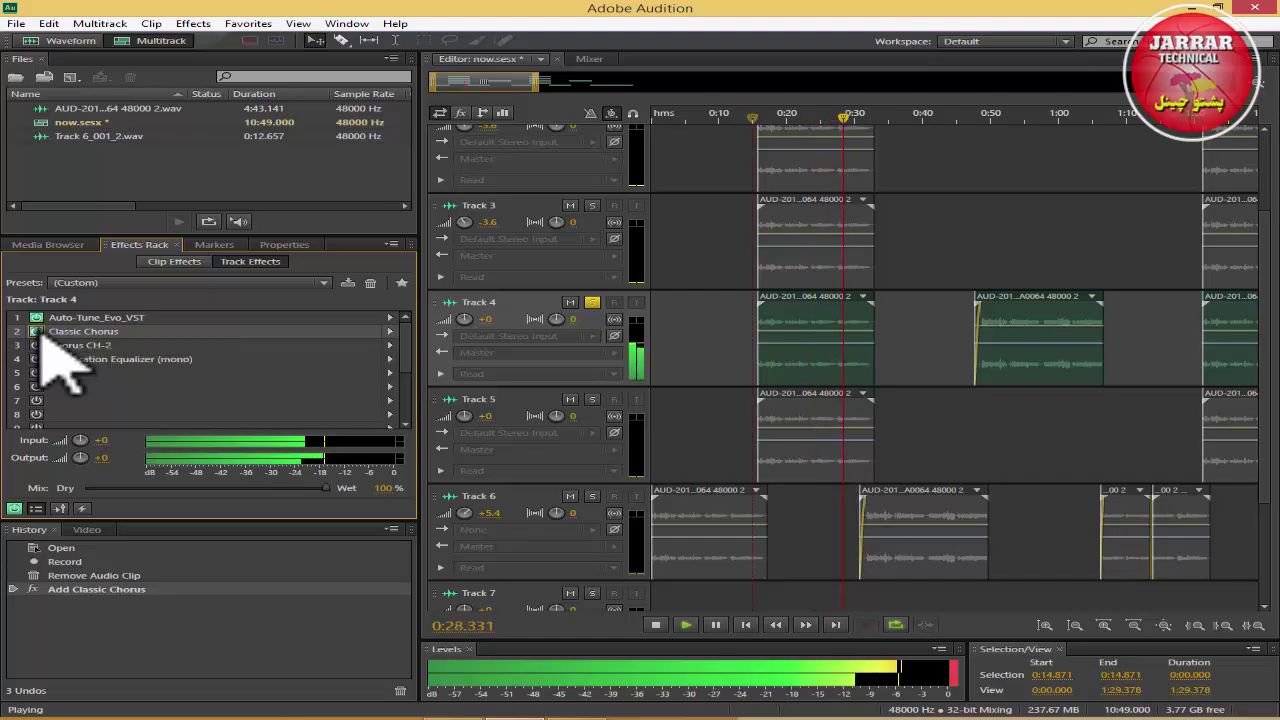
{"action": "left_click", "coordinate": [655, 624]}
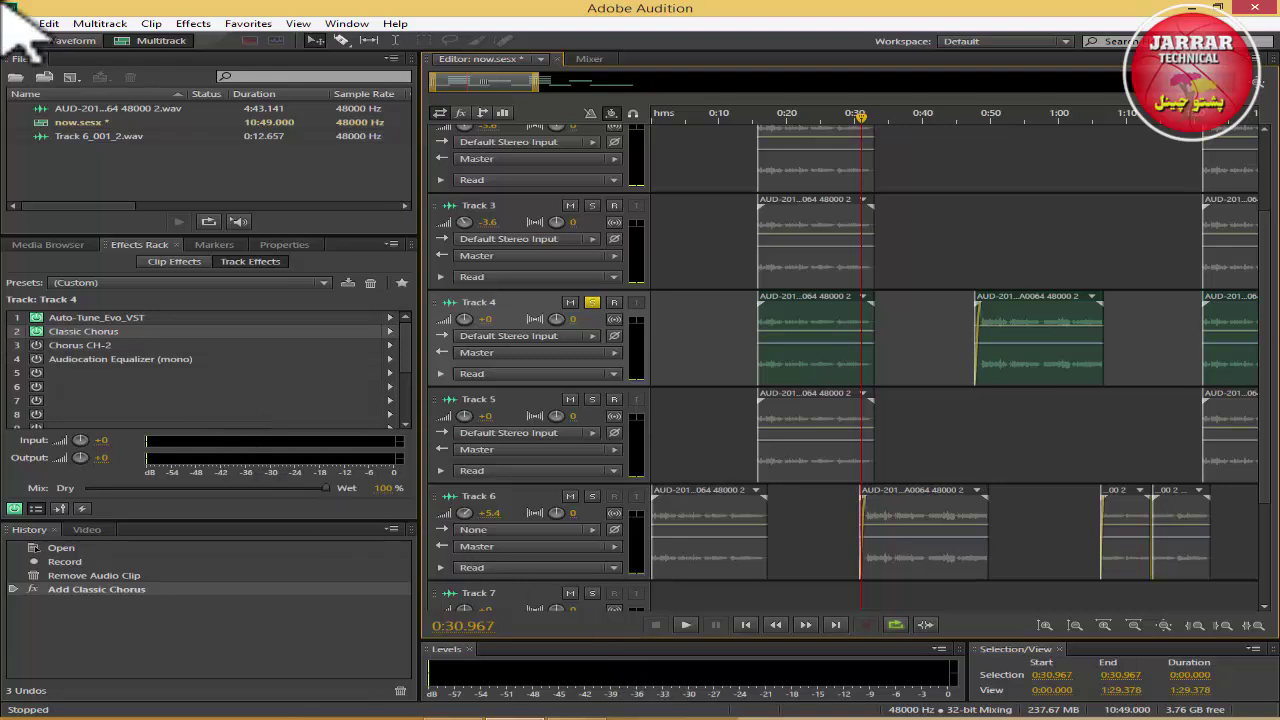
Close Classic Chorus after a brief look, and switch Chorus CH-2 and Audiocation Equalizer back on for Track 4.
{"action": "double_click", "coordinate": [125, 333]}
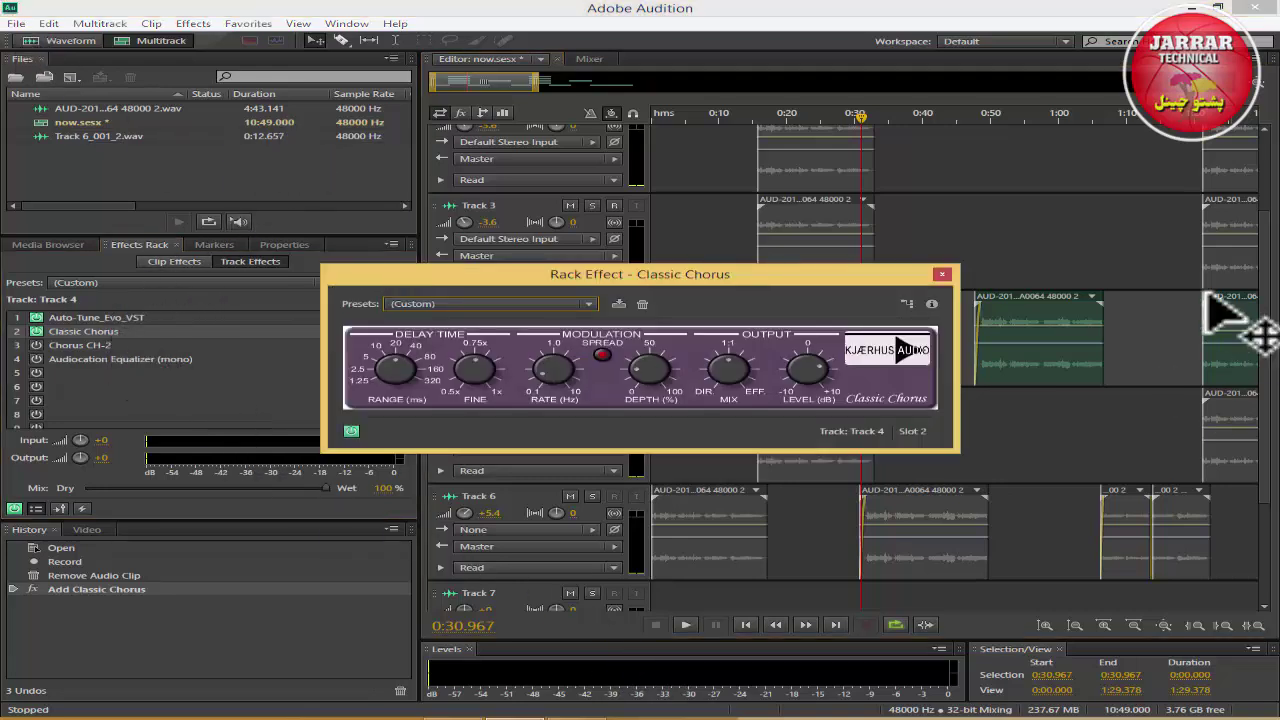
{"action": "left_click", "coordinate": [942, 274]}
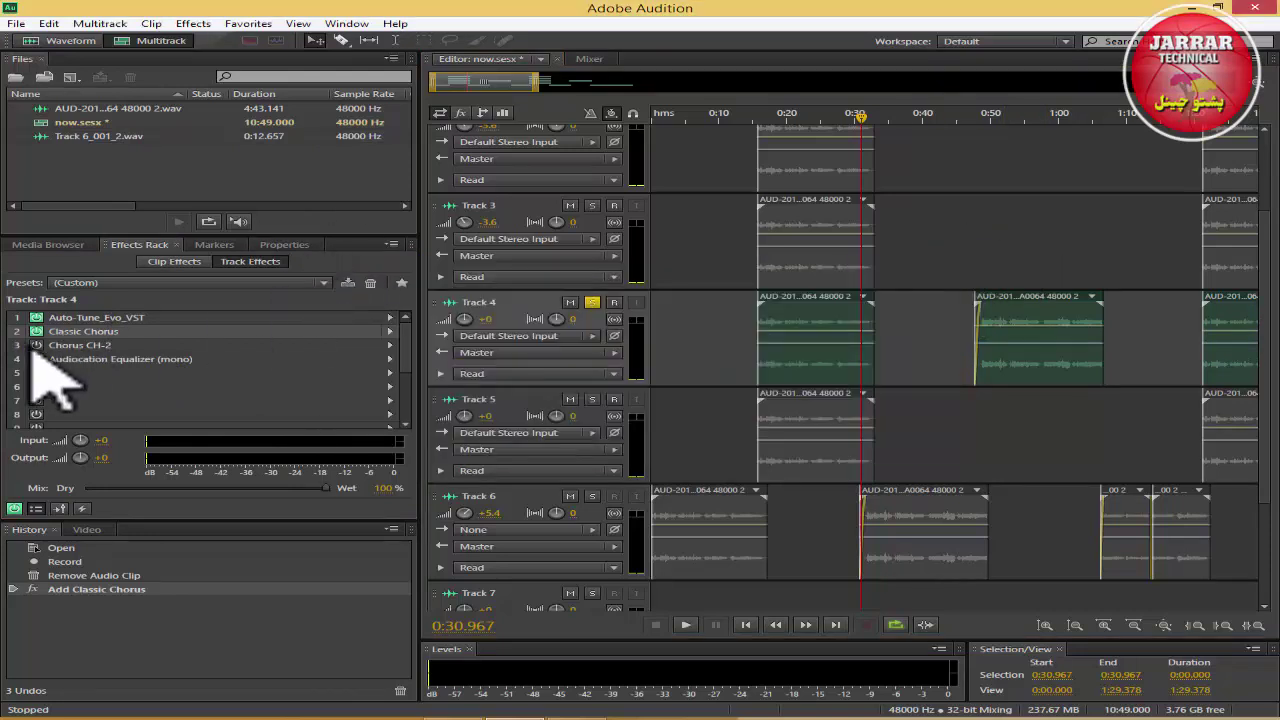
{"action": "left_click", "coordinate": [36, 345]}
{"action": "left_click", "coordinate": [36, 359]}
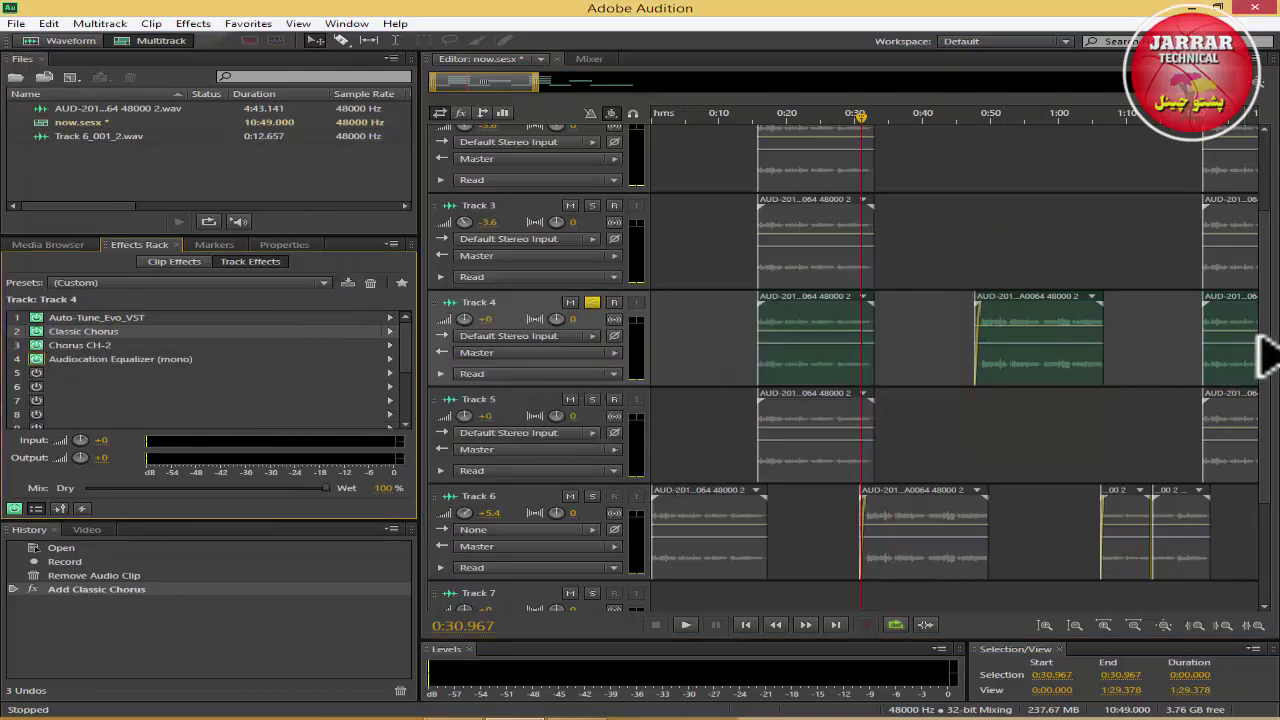
{"action": "left_click_drag", "start_coordinate": [1265, 357], "coordinate": [1265, 355]}
Adjust the modulation depth of Track 4's Classic Chorus, turn its output mix toward the direct signal, and close the effect window.
{"action": "double_click", "coordinate": [110, 336]}
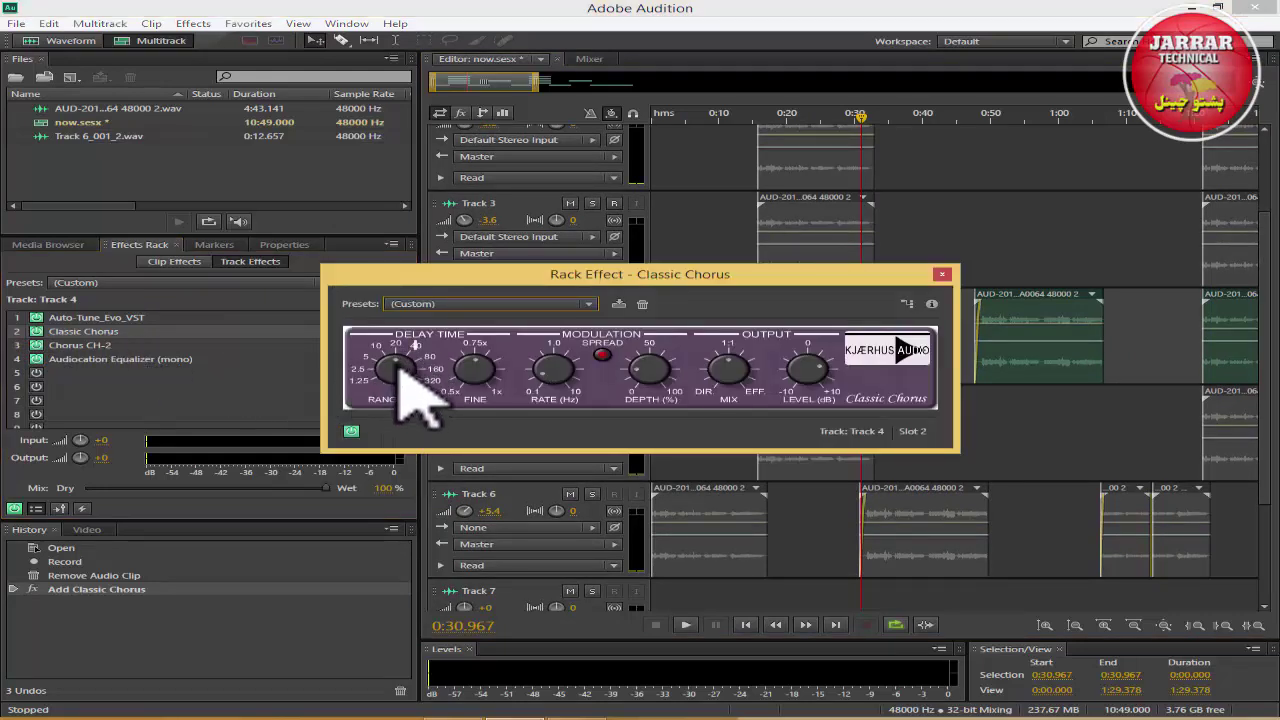
{"action": "left_click_drag", "start_coordinate": [403, 367], "coordinate": [405, 370]}
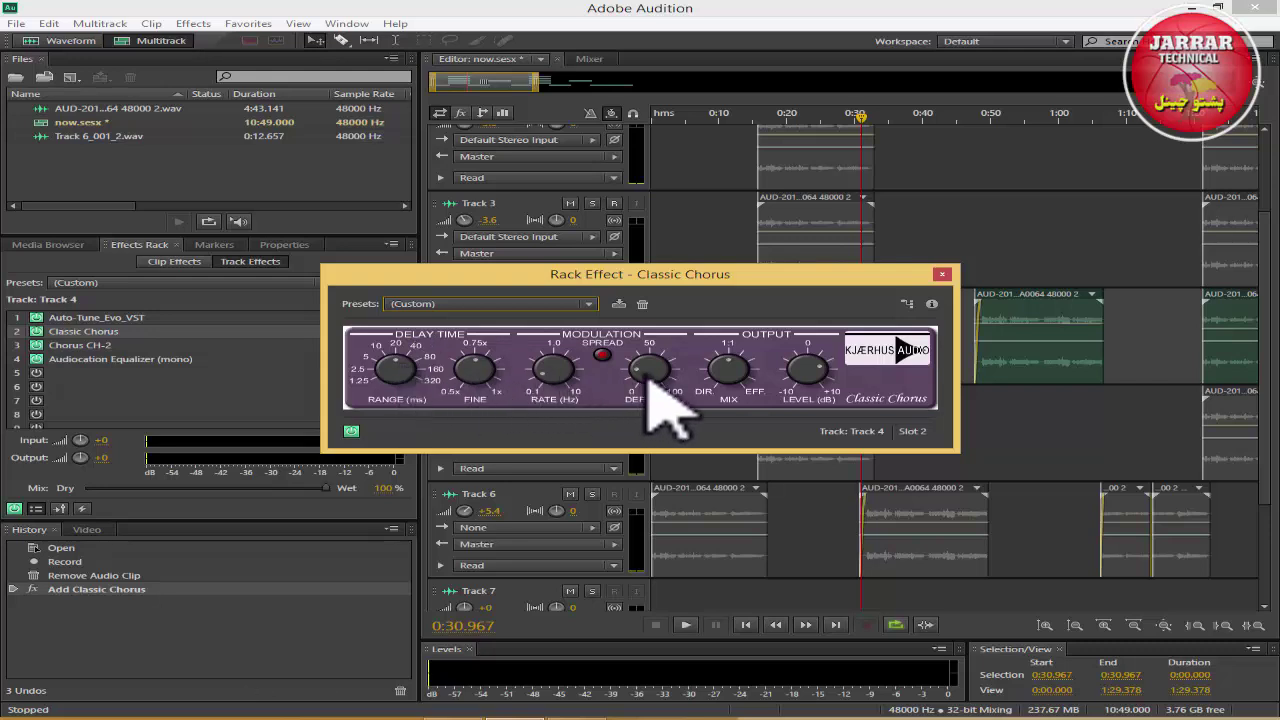
{"action": "left_click_drag", "start_coordinate": [651, 371], "coordinate": [668, 362]}
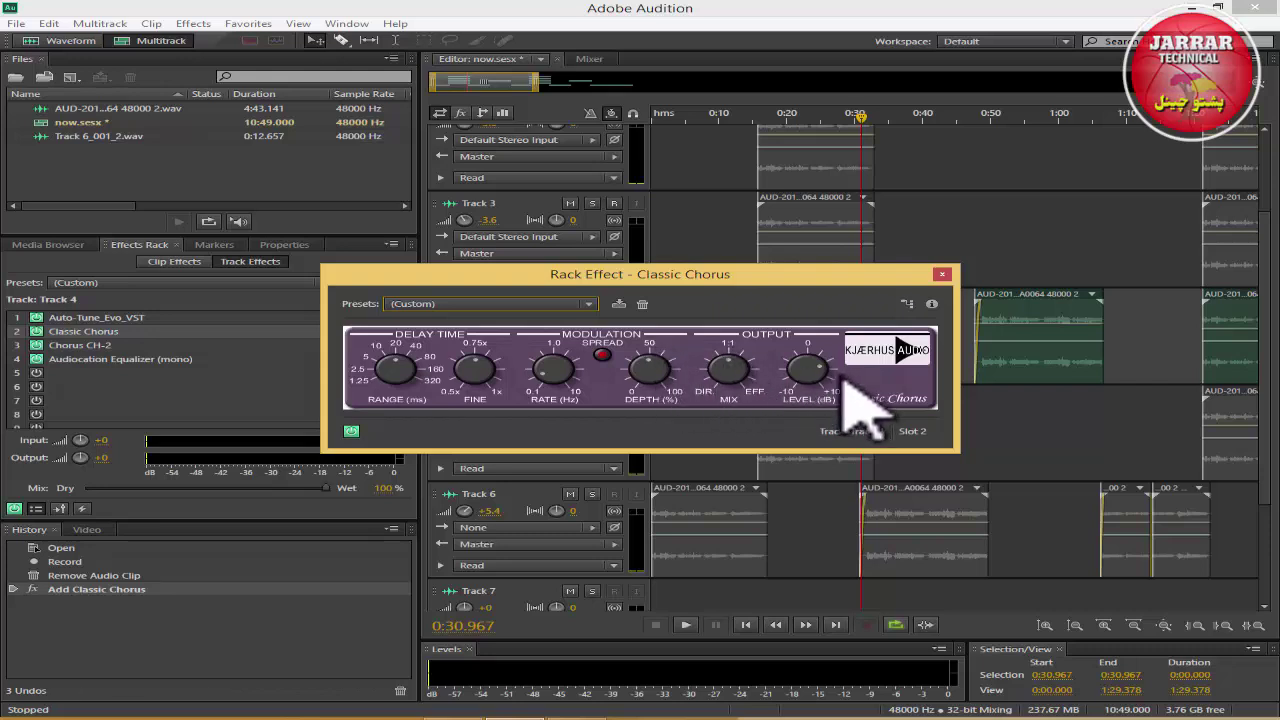
{"action": "left_click_drag", "start_coordinate": [723, 371], "coordinate": [722, 387]}
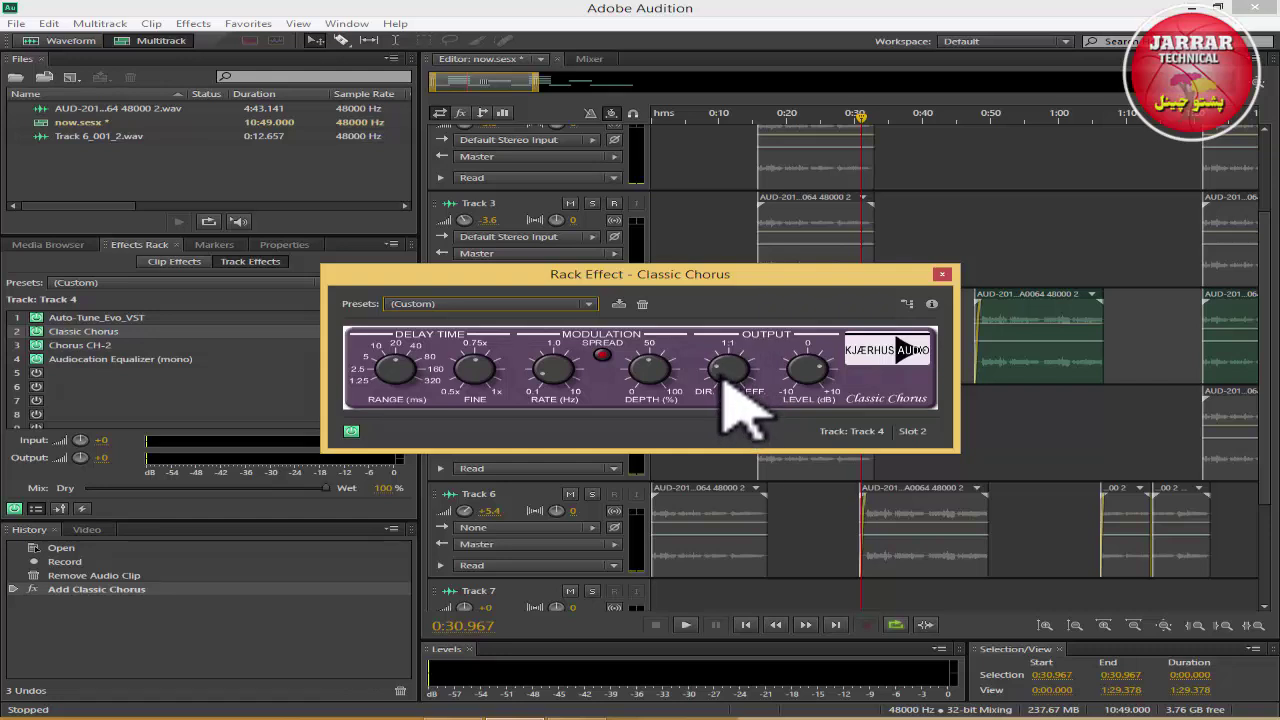
{"action": "left_click_drag", "start_coordinate": [706, 377], "coordinate": [738, 387]}
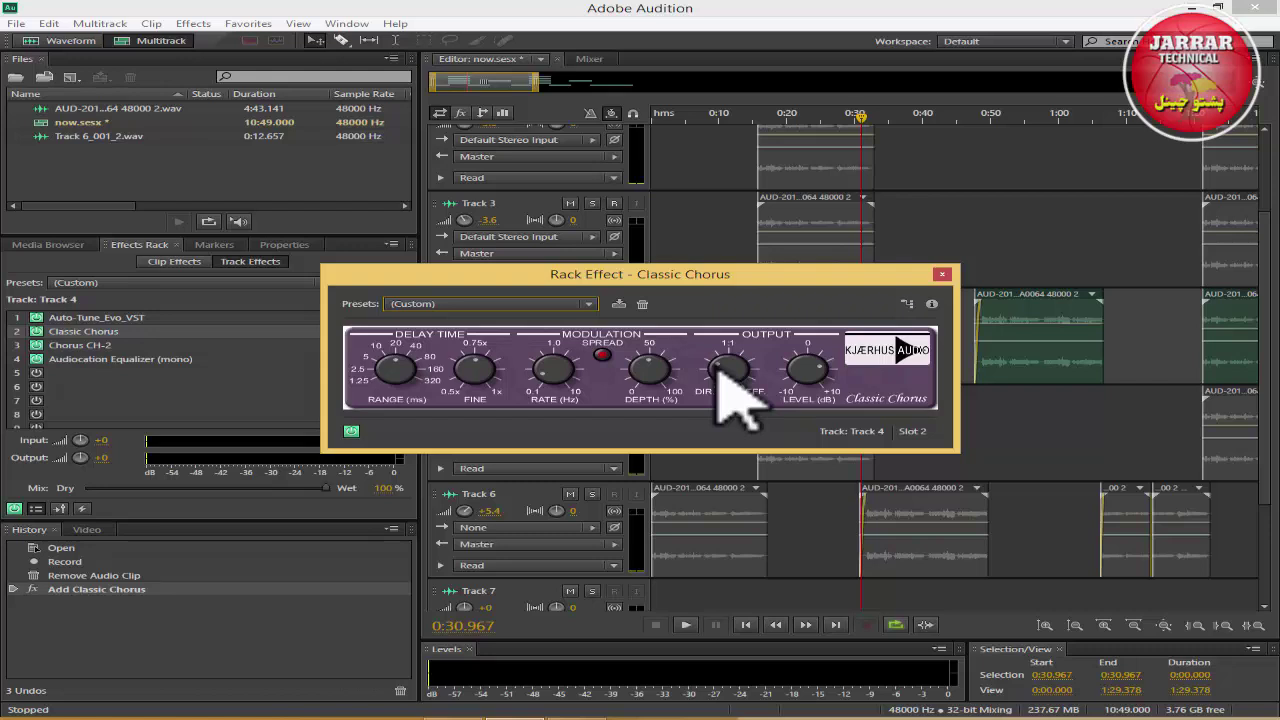
{"action": "left_click", "coordinate": [942, 274]}
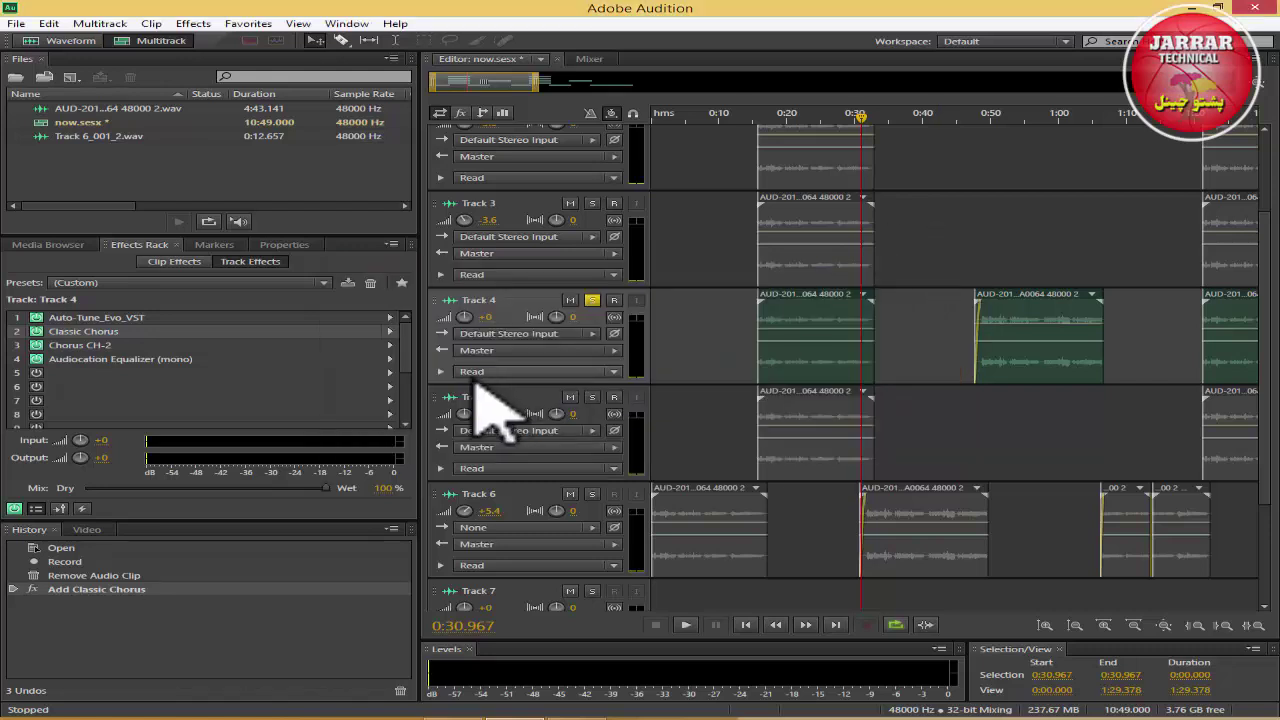
Reopen Track 4's Classic Chorus to examine its list of presets and its settings, keeping the custom setup, and close the window.
{"action": "double_click", "coordinate": [106, 333]}
{"action": "left_click", "coordinate": [503, 304]}
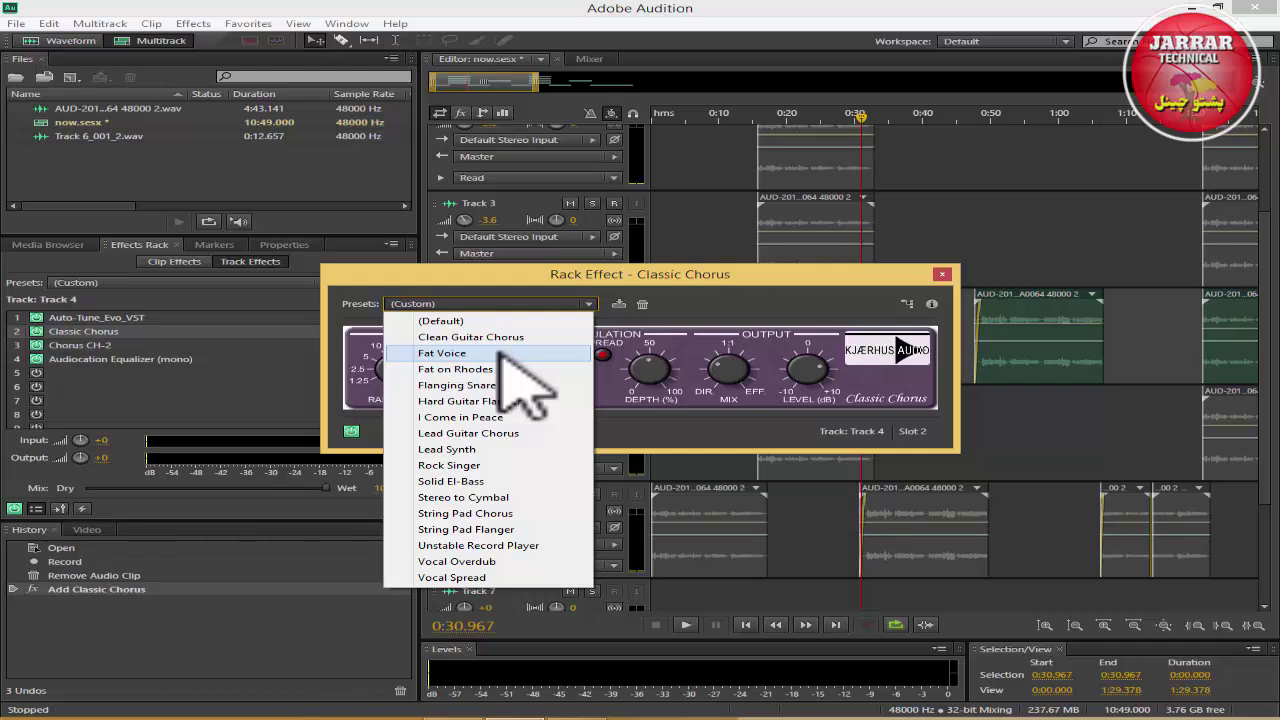
{"action": "left_click", "coordinate": [940, 279]}
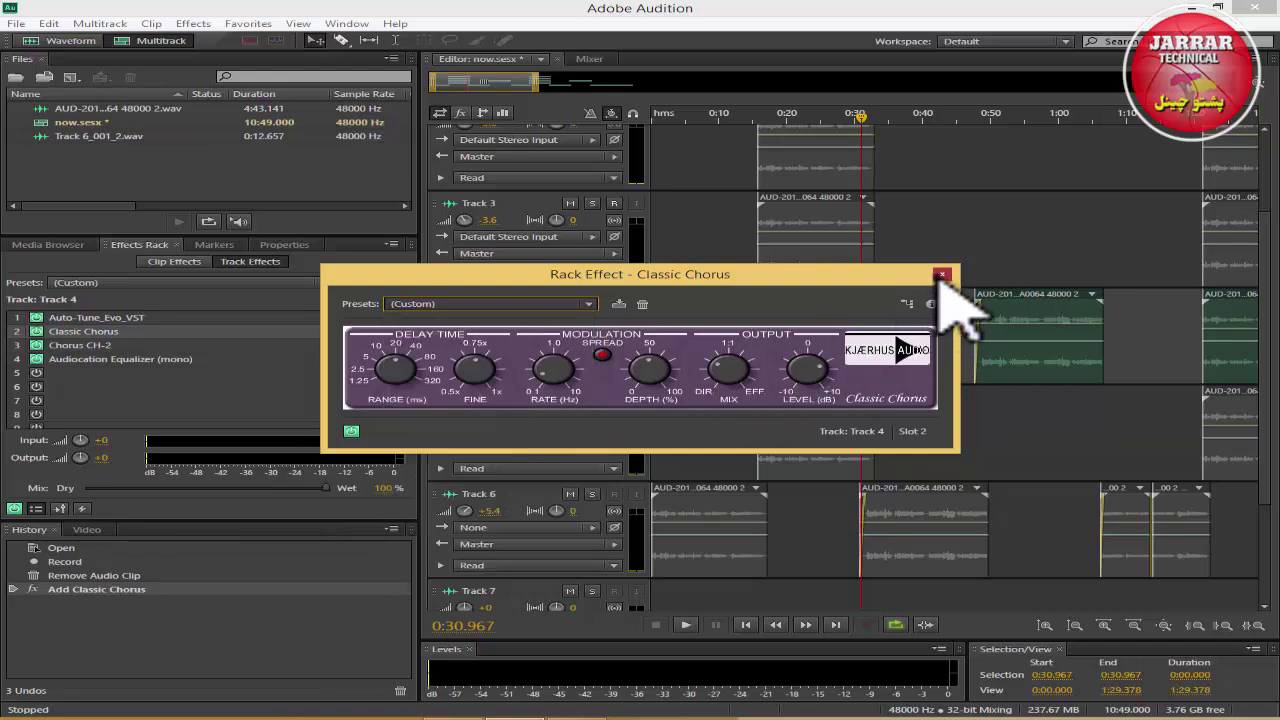
{"action": "left_click", "coordinate": [940, 274]}
{"action": "double_click", "coordinate": [82, 331]}
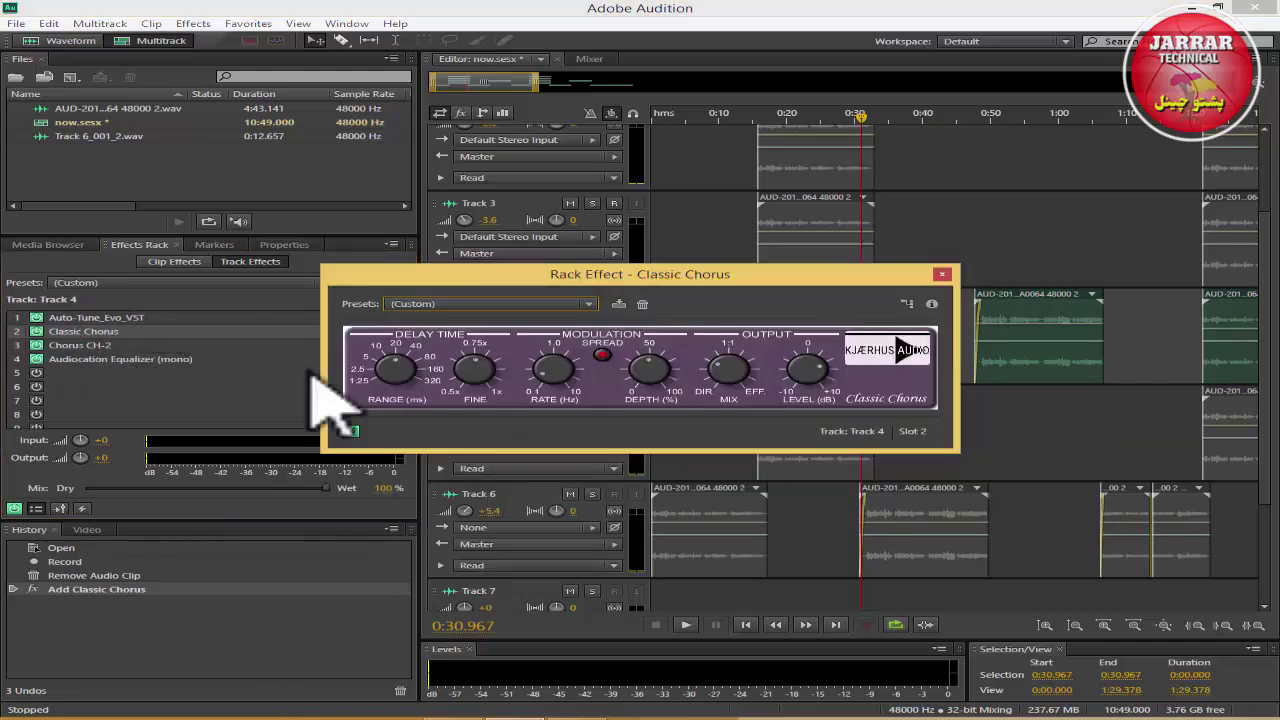
{"action": "left_click", "coordinate": [942, 275]}
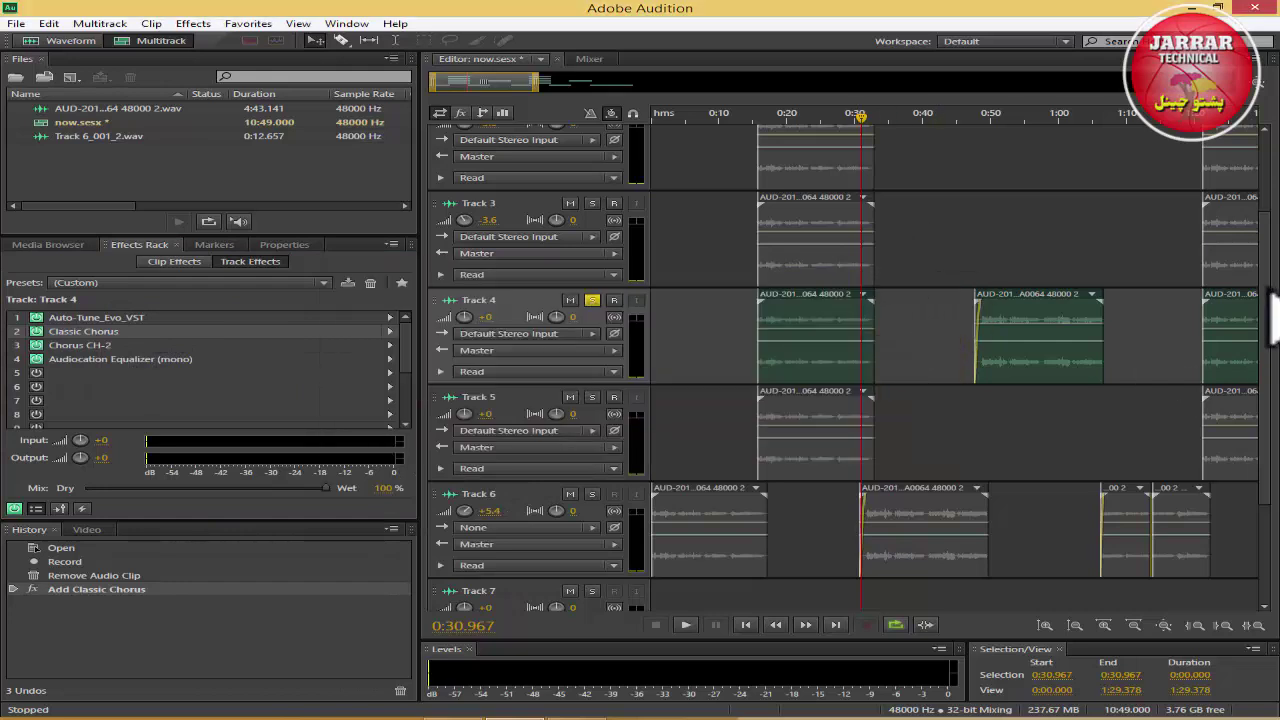
Select the Master track, open its Classic Chorus in slot 6 to examine the output mix, and close the window.
{"action": "scroll", "coordinate": [1265, 320], "scroll_direction": "down", "scroll_amount": 5}
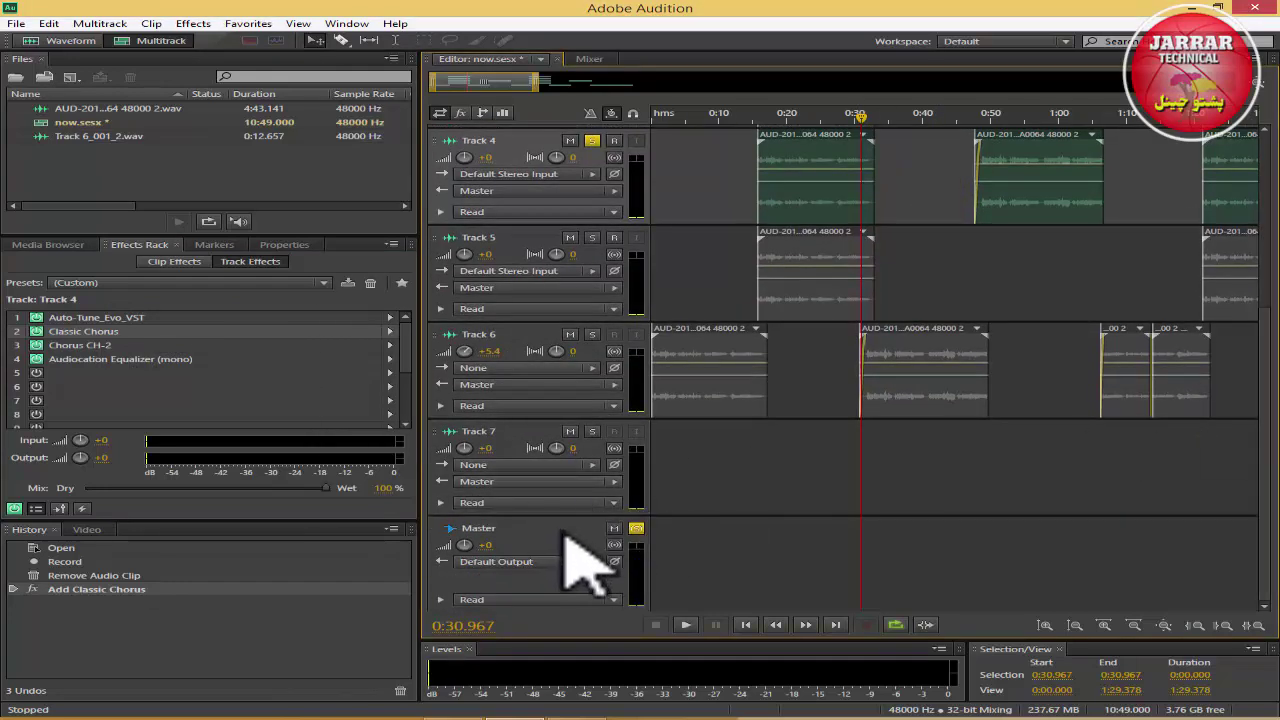
{"action": "left_click", "coordinate": [565, 532]}
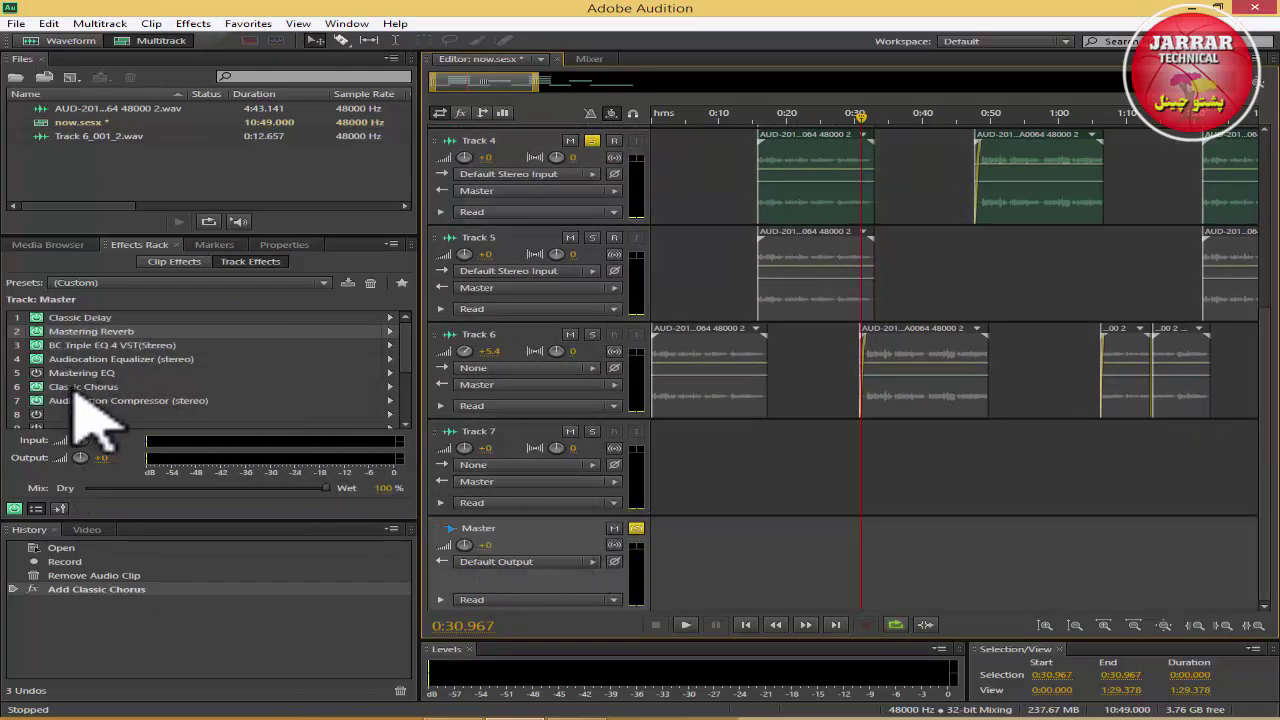
{"action": "double_click", "coordinate": [78, 387]}
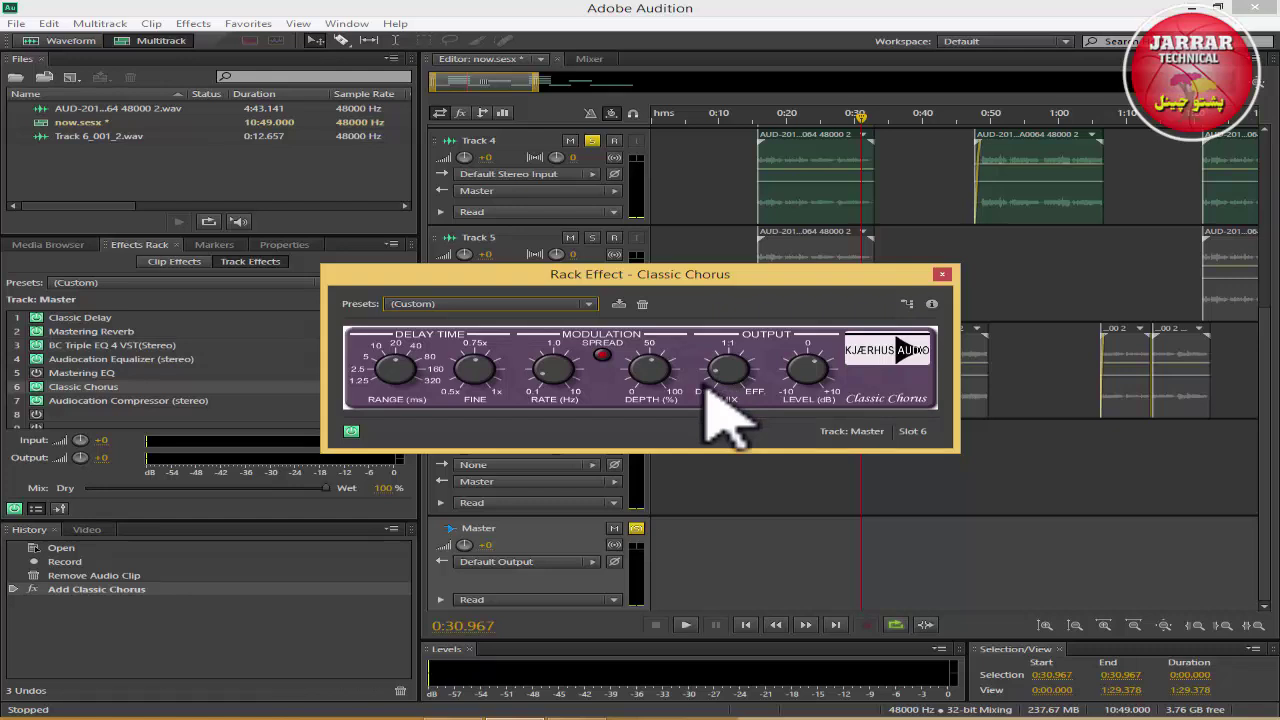
{"action": "left_click", "coordinate": [943, 273]}
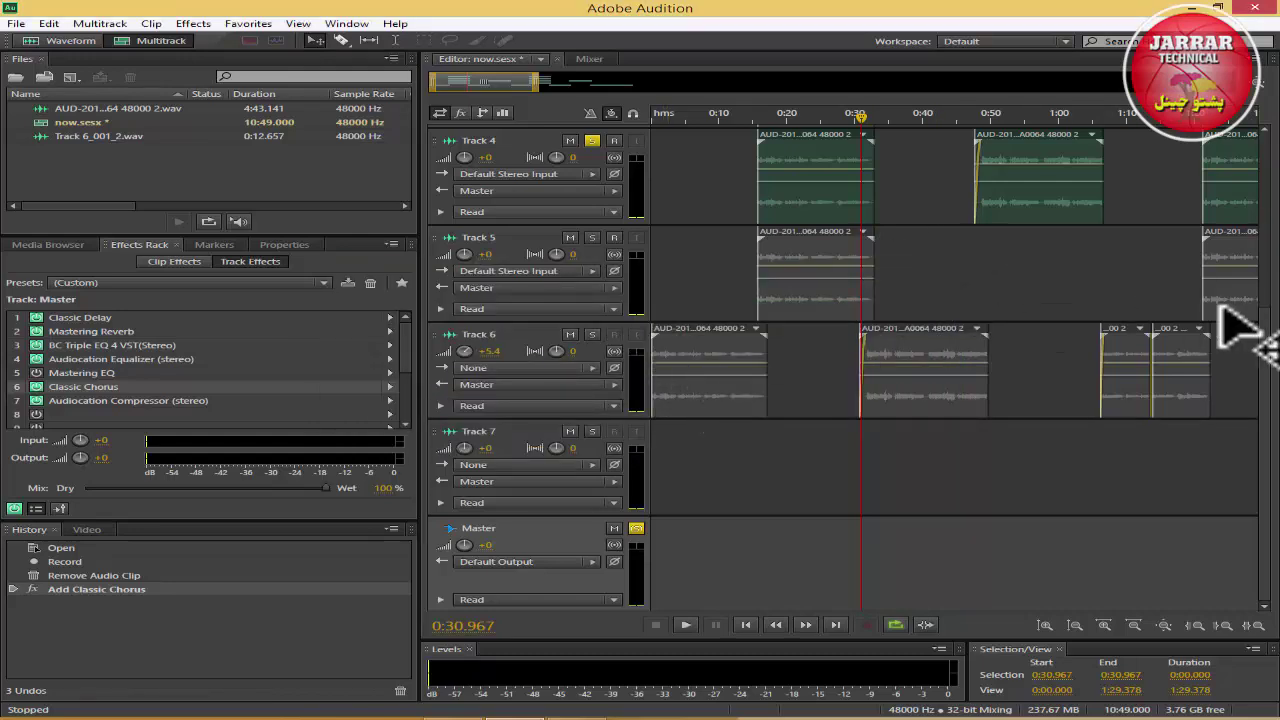
Select Track 4 again, open its Chorus CH-2 effect, and move the effect window clear of the effects rack.
{"action": "scroll", "coordinate": [1270, 371], "scroll_direction": "up", "scroll_amount": 5}
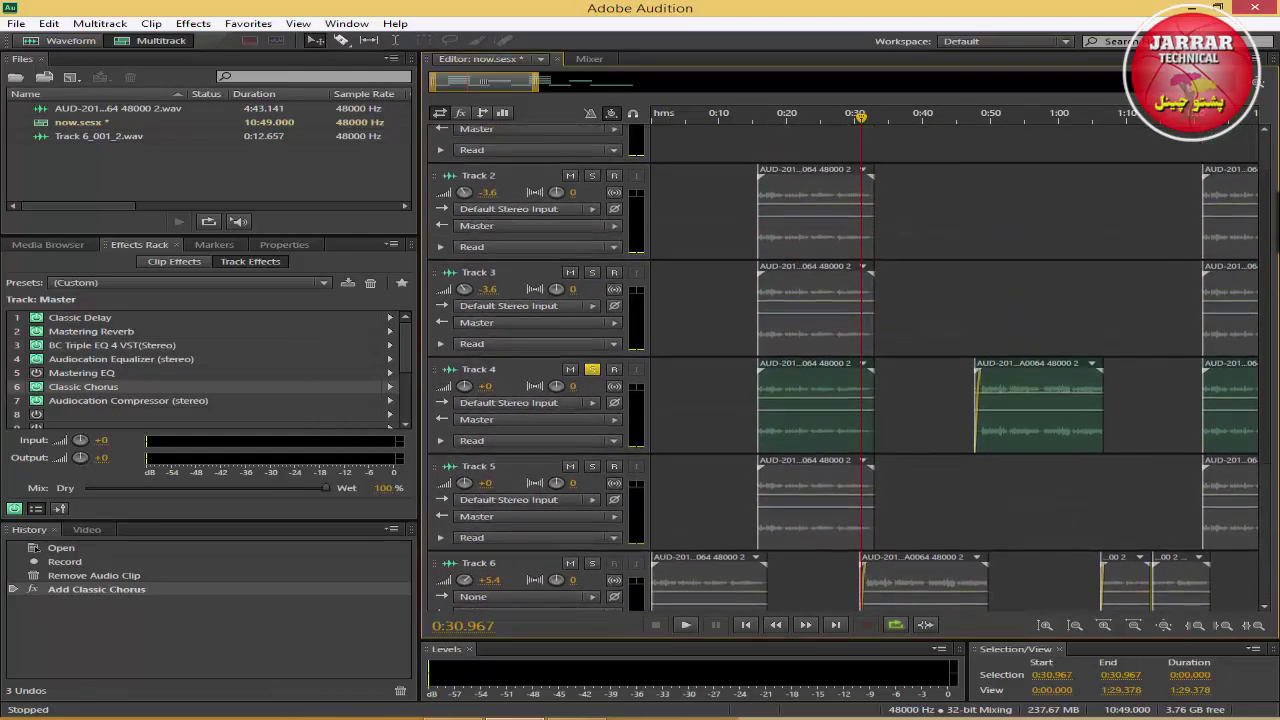
{"action": "scroll", "coordinate": [1270, 371], "scroll_direction": "up", "scroll_amount": 2}
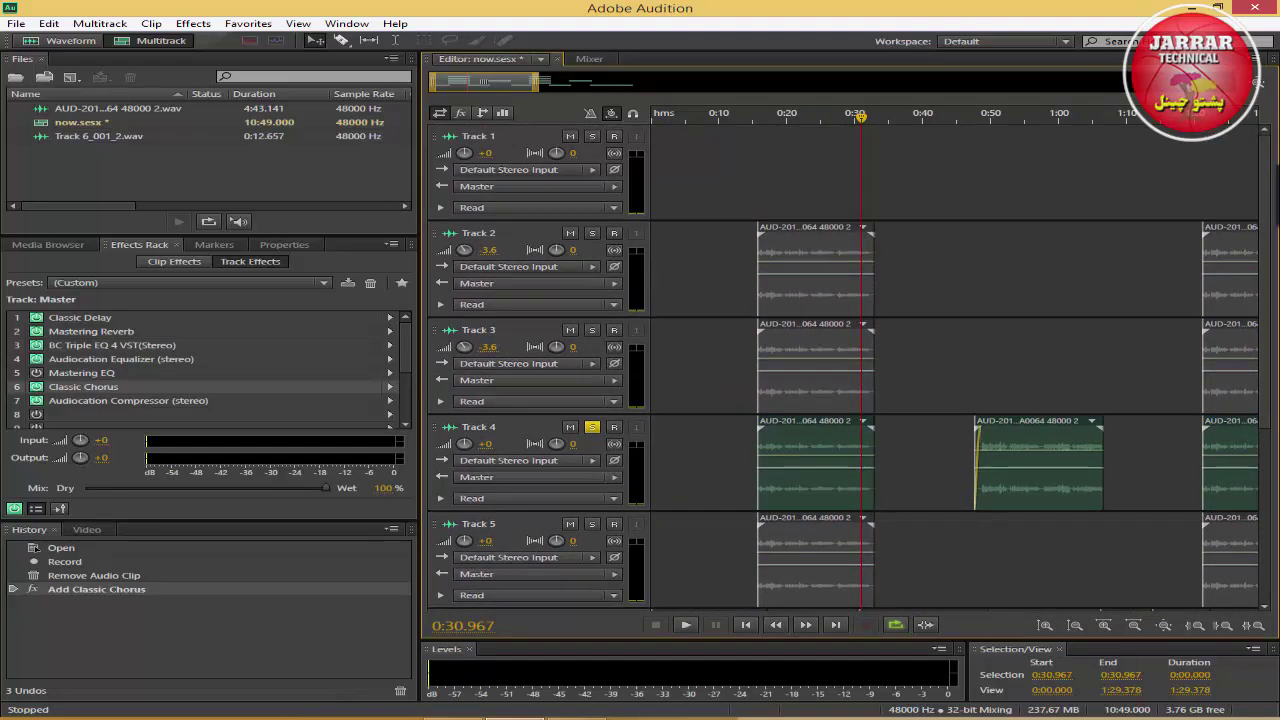
{"action": "left_click", "coordinate": [505, 432]}
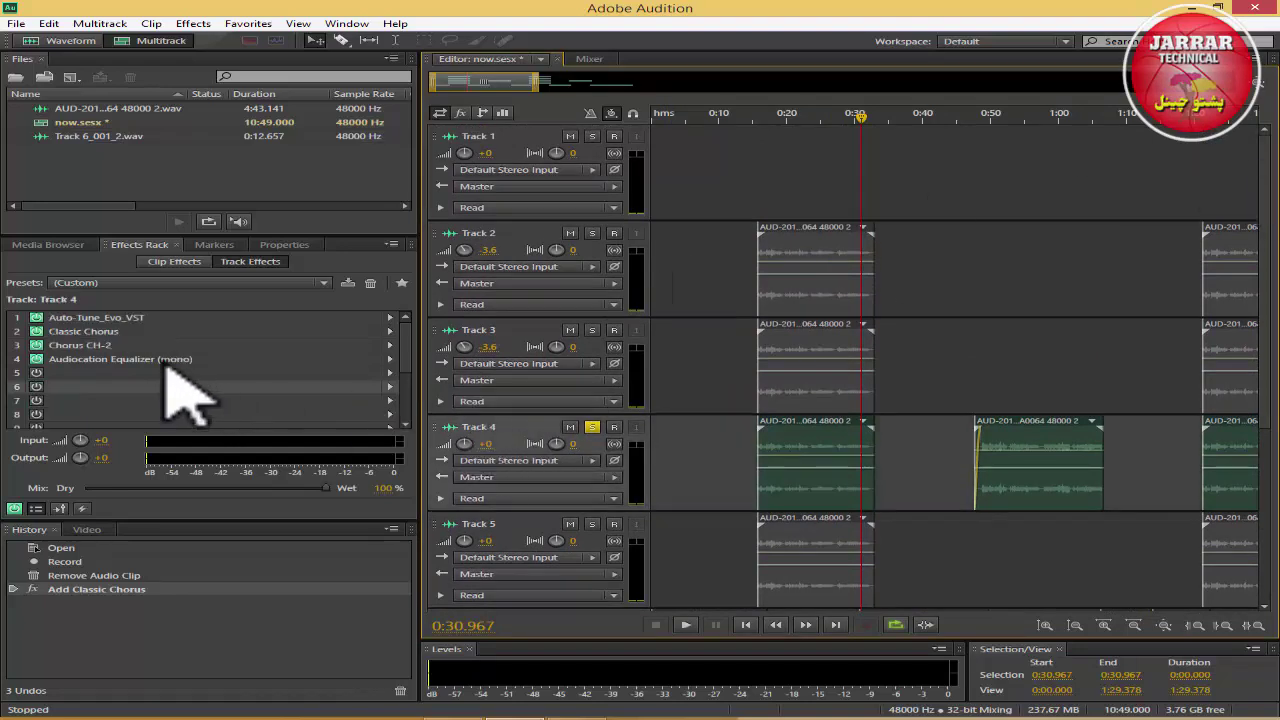
{"action": "double_click", "coordinate": [62, 346]}
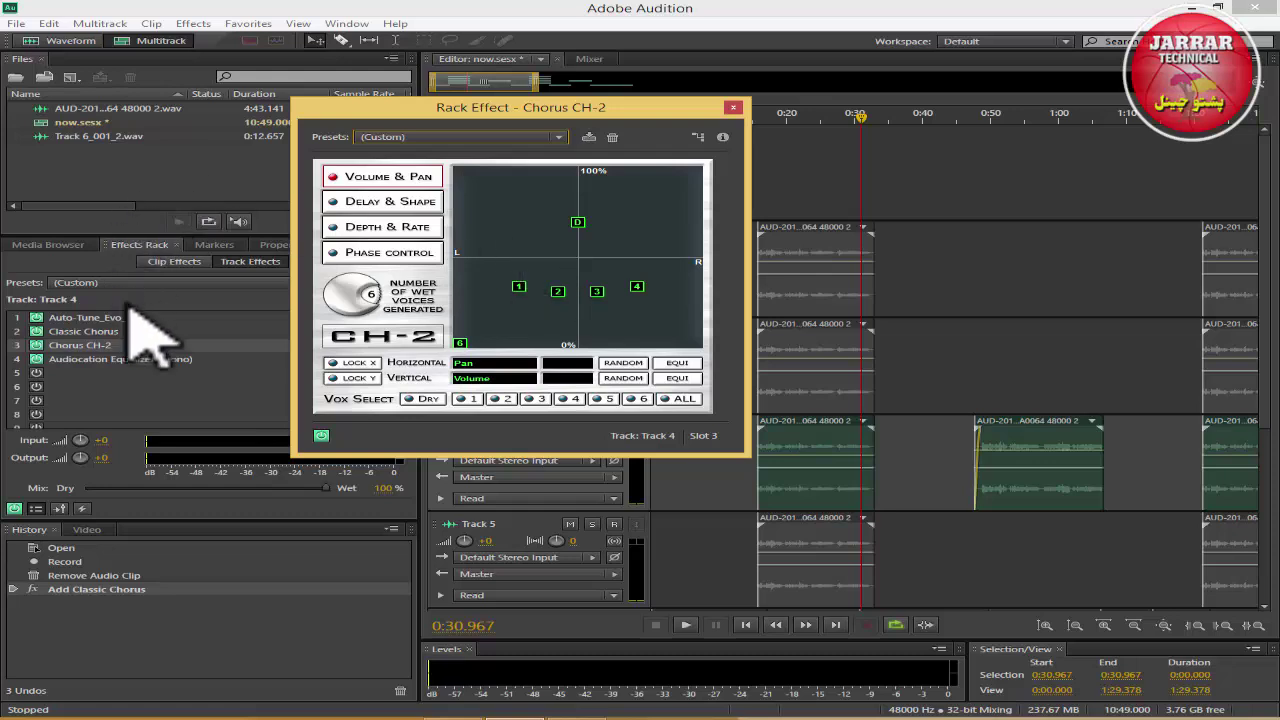
{"action": "left_click", "coordinate": [100, 334]}
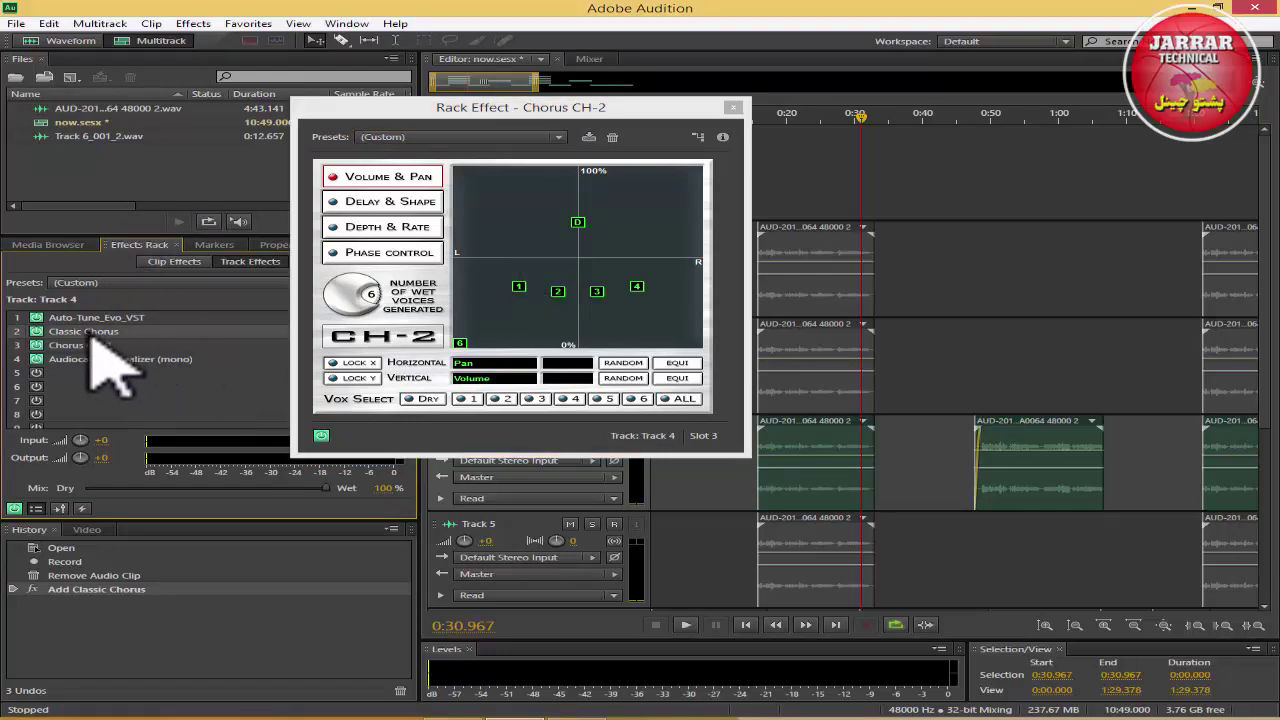
{"action": "double_click", "coordinate": [100, 345]}
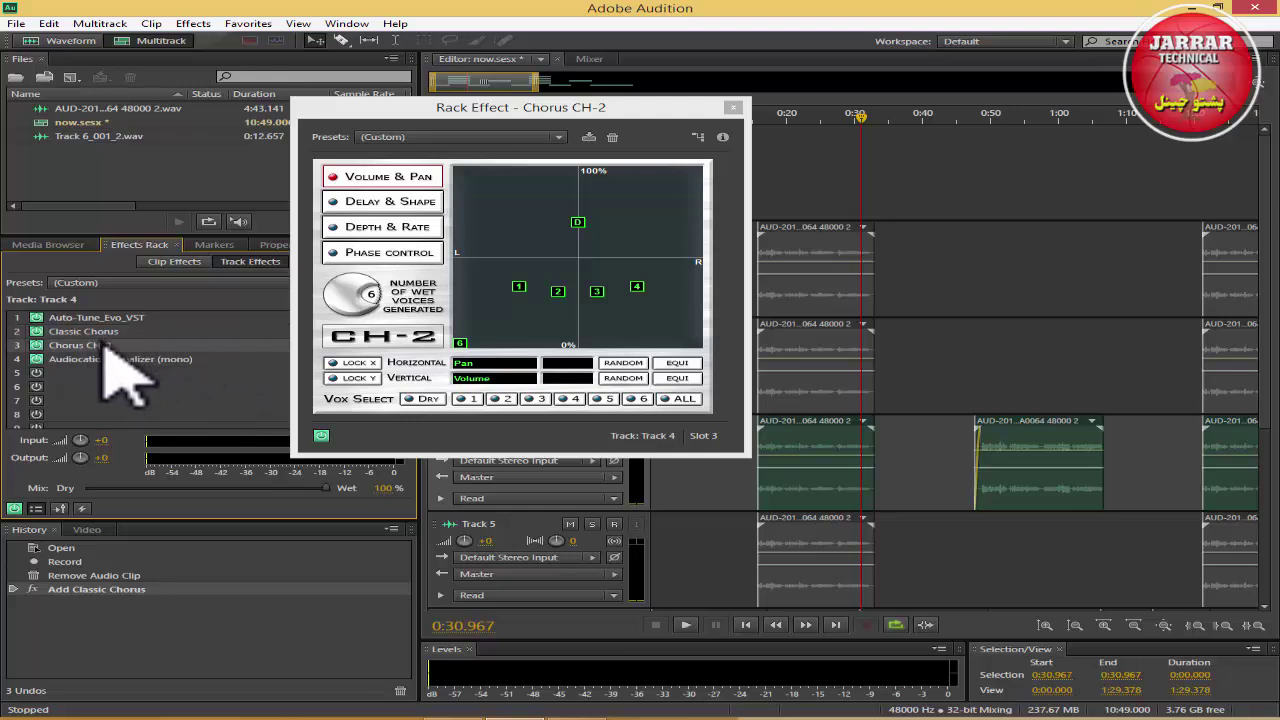
{"action": "left_click_drag", "start_coordinate": [628, 107], "coordinate": [684, 103]}
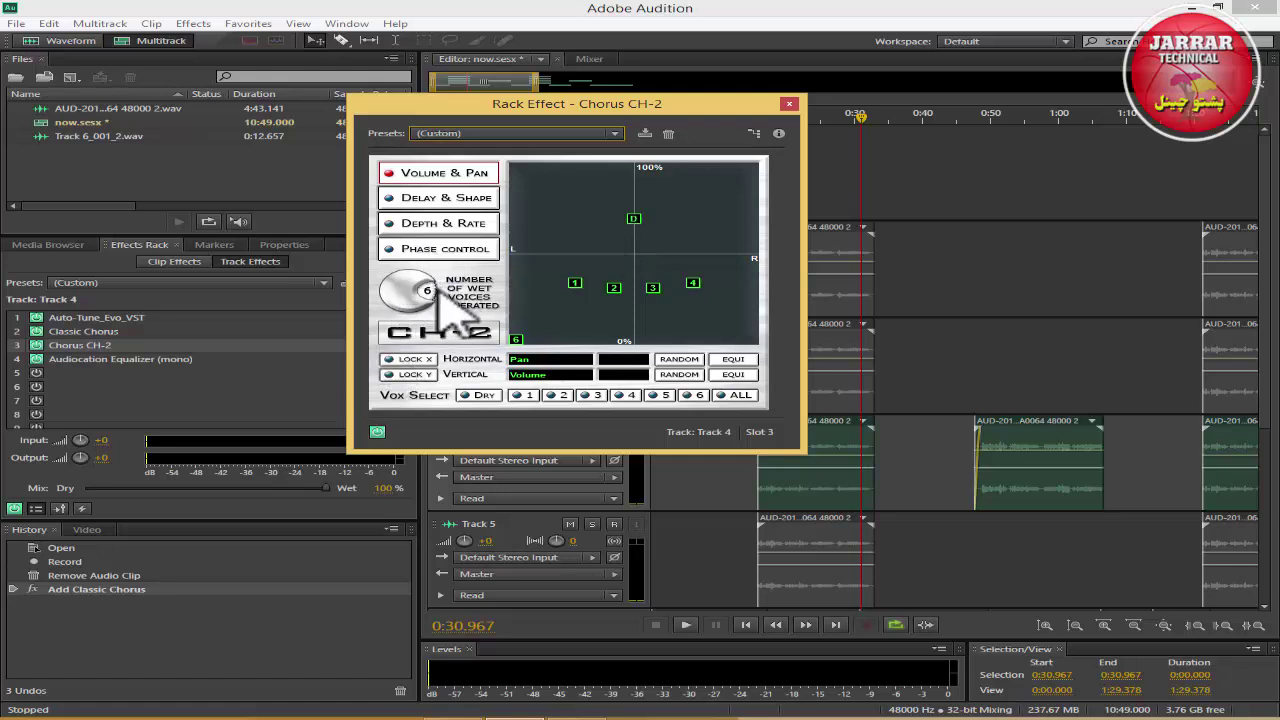
Move the dry voice in Chorus CH-2 to about 71.2% volume and +0.9% pan, and deselect it.
{"action": "left_click_drag", "start_coordinate": [443, 320], "coordinate": [443, 360]}
{"action": "left_click", "coordinate": [635, 220]}
{"action": "left_click_drag", "start_coordinate": [637, 222], "coordinate": [638, 217]}
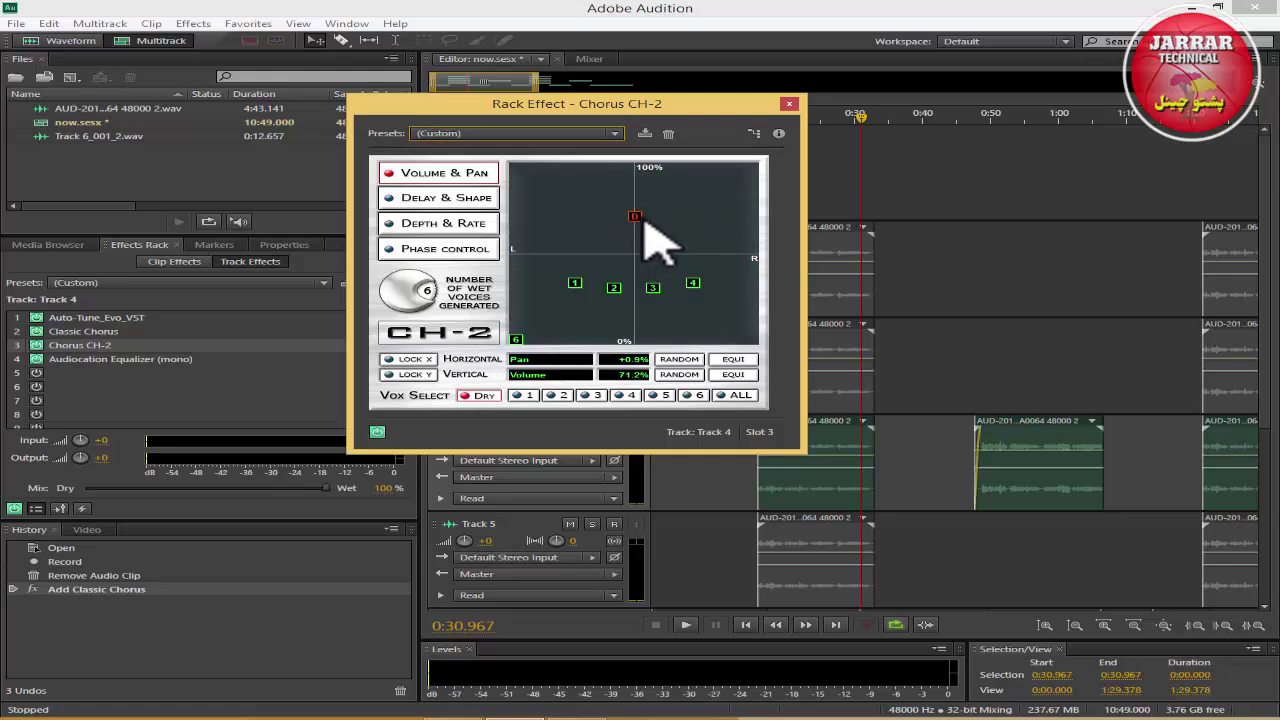
{"action": "left_click", "coordinate": [646, 222]}
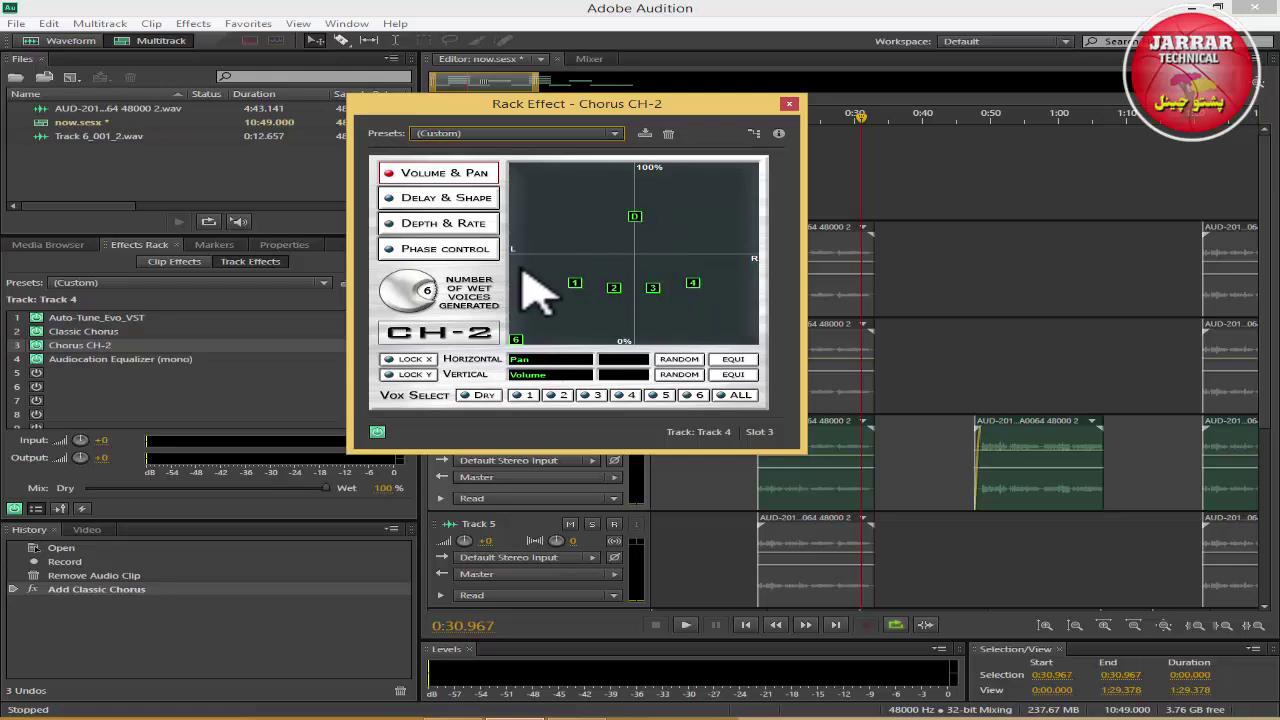
Try Chorus CH-2 with a single wet voice, and restore the number of wet voices to 6.
{"action": "left_click_drag", "start_coordinate": [430, 292], "coordinate": [480, 230]}
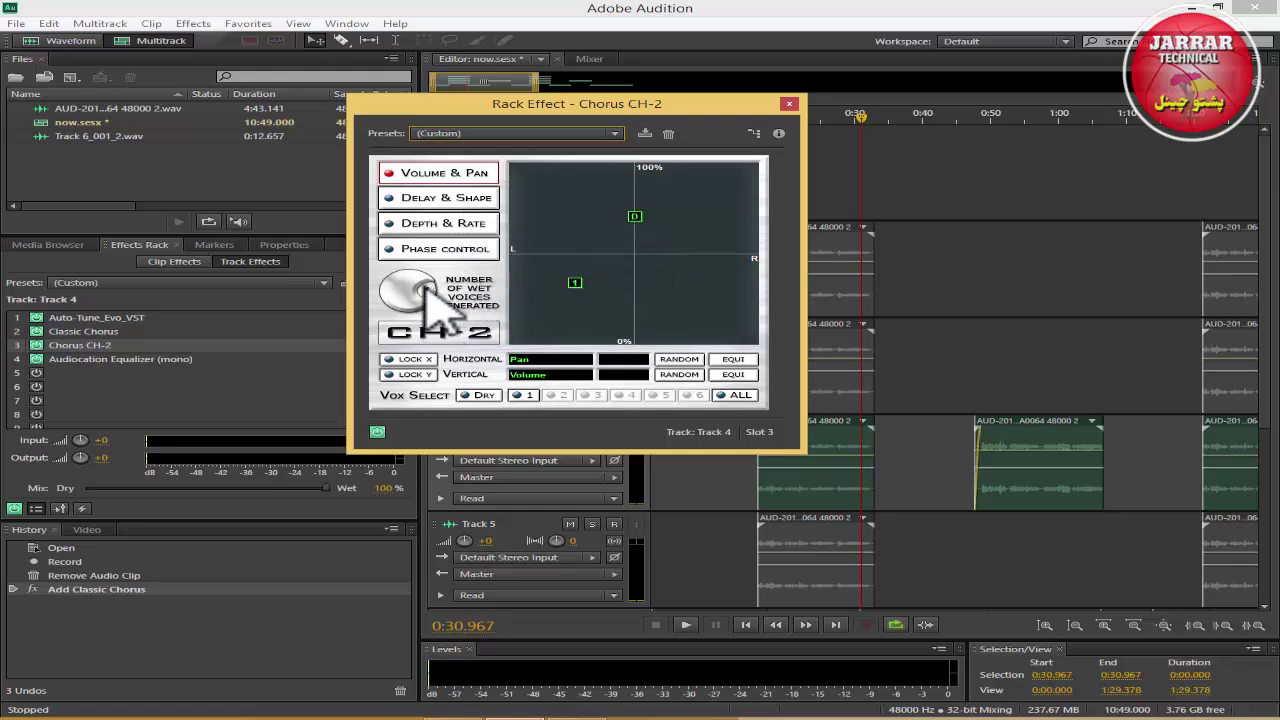
{"action": "left_click_drag", "start_coordinate": [420, 288], "coordinate": [435, 316]}
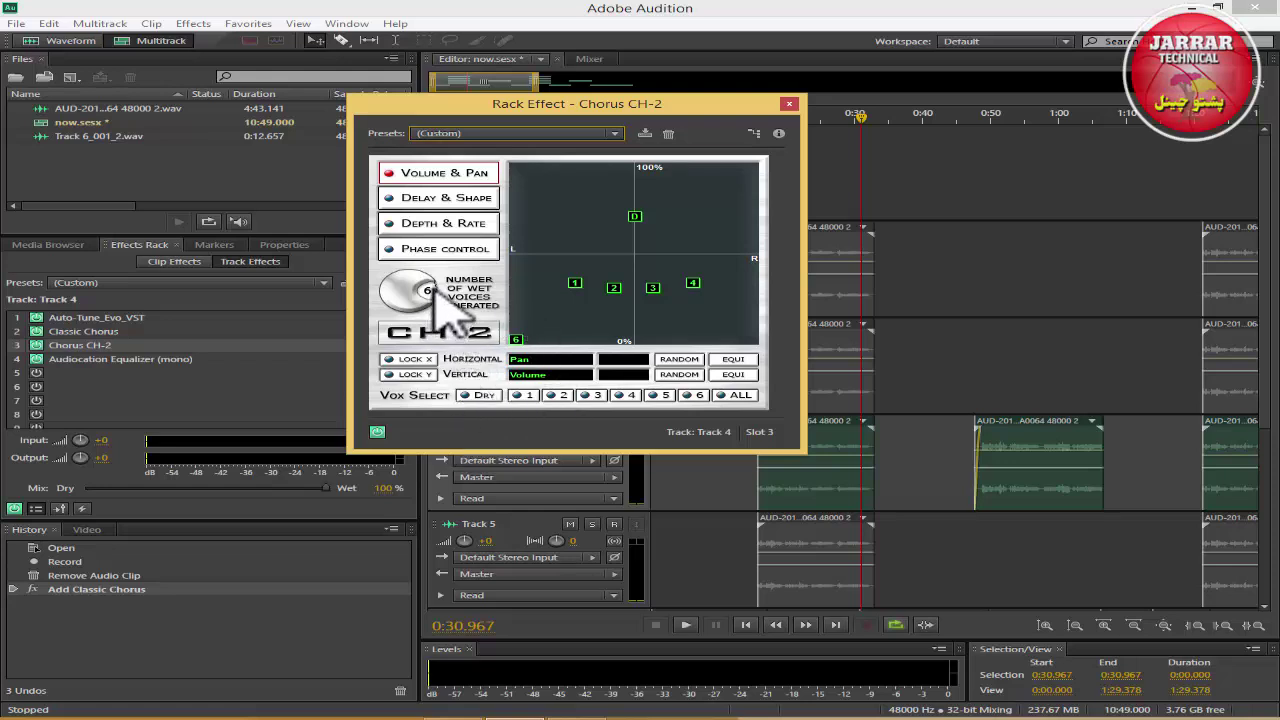
Toggle the horizontal lock in Chorus CH-2, and randomize the pan positions of the voices.
{"action": "left_click", "coordinate": [410, 359]}
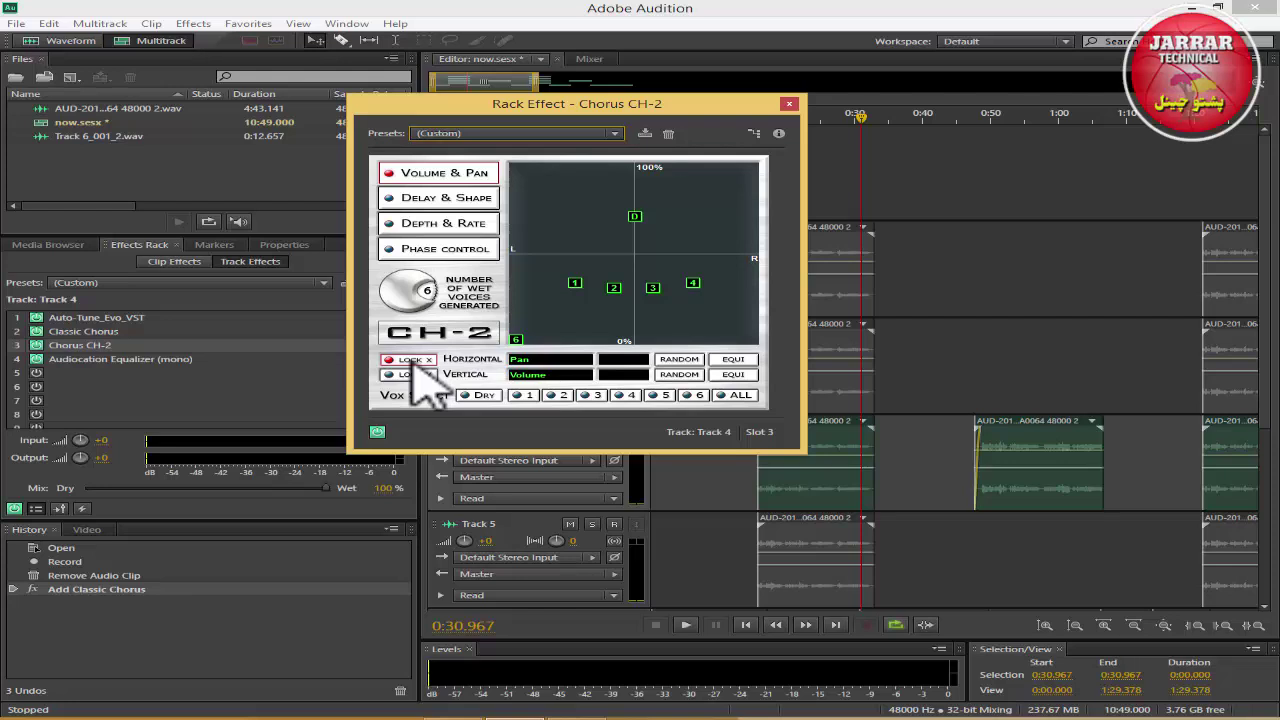
{"action": "left_click", "coordinate": [679, 360]}
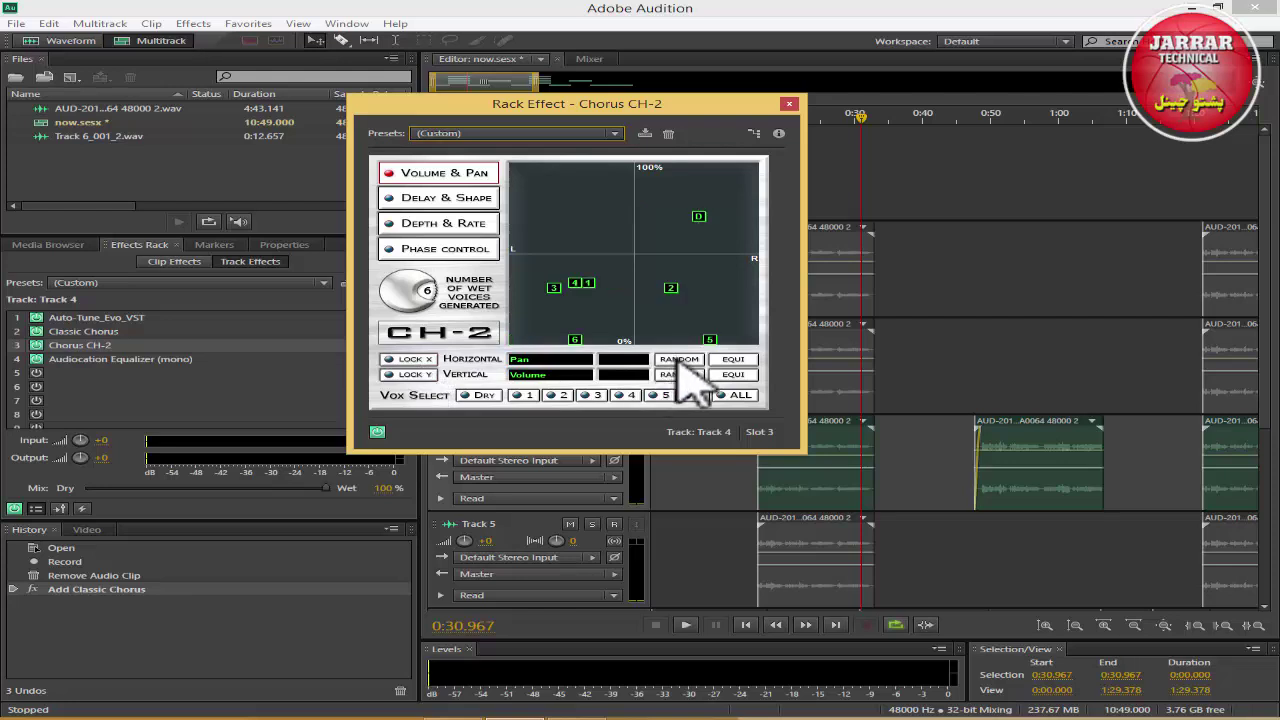
Randomize the pan of the Chorus CH-2 voices again, and move voice 2 to about 16.1% volume and +34.1% pan.
{"action": "left_click", "coordinate": [679, 360]}
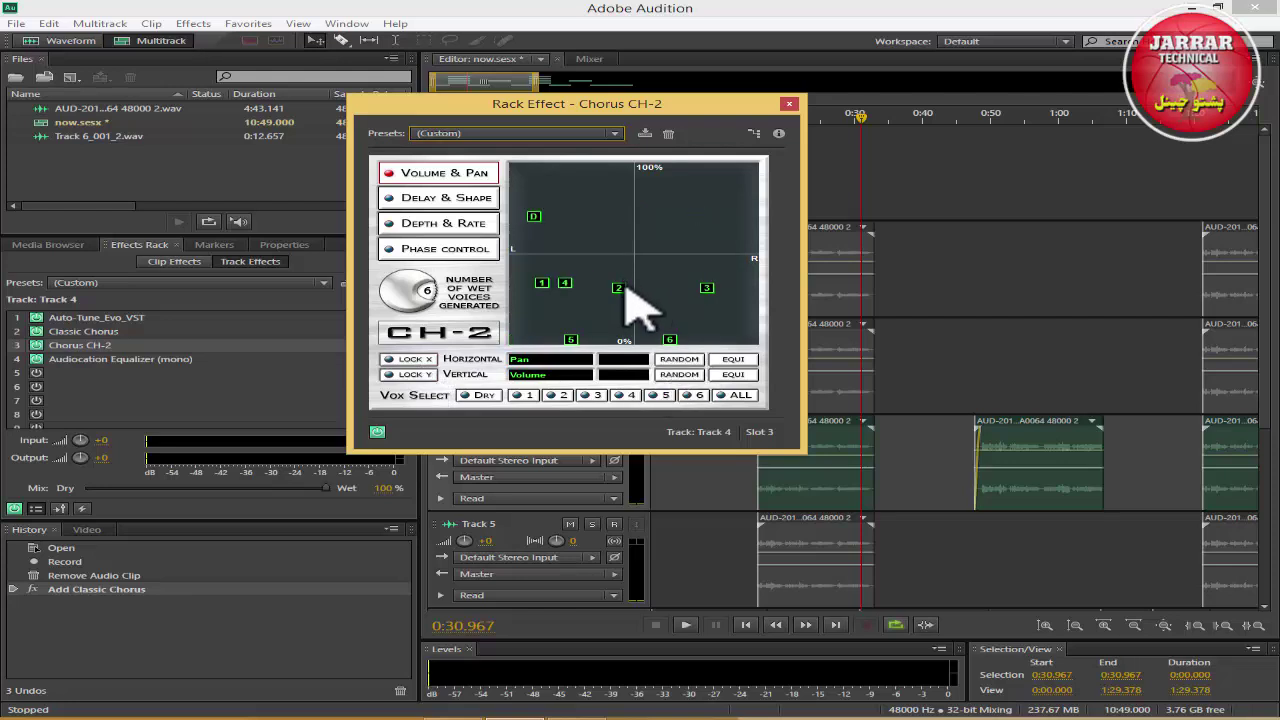
{"action": "left_click_drag", "start_coordinate": [618, 289], "coordinate": [680, 316]}
Randomize the horizontal pan of the voices repeatedly to spread them differently, and close the Chorus CH-2 effect window.
{"action": "left_click", "coordinate": [679, 359]}
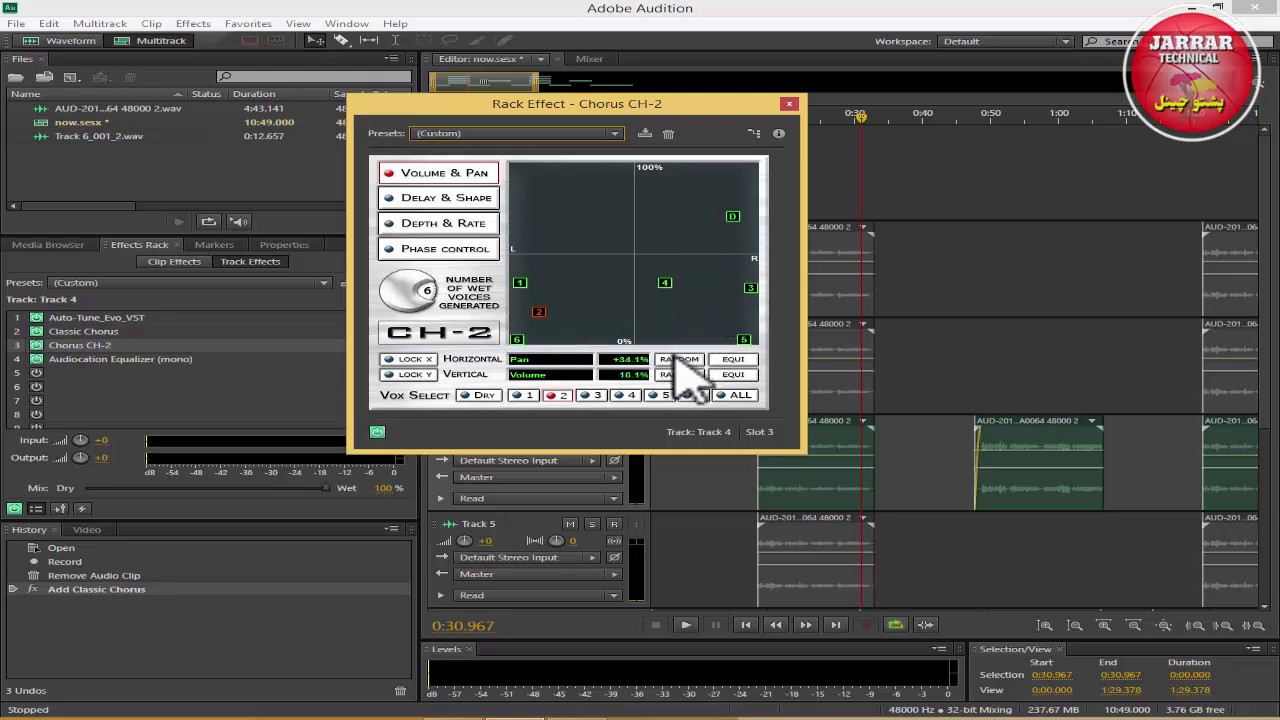
{"action": "left_click", "coordinate": [679, 360]}
{"action": "left_click", "coordinate": [679, 360]}
{"action": "left_click", "coordinate": [679, 360]}
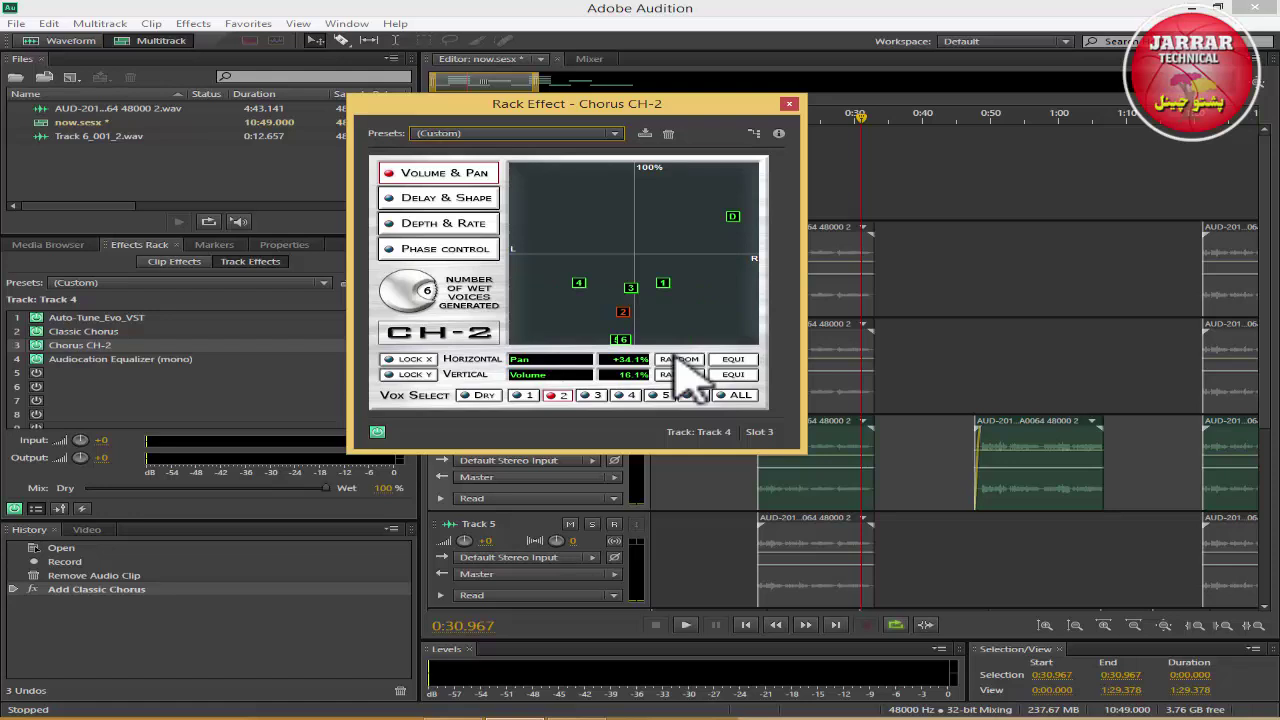
{"action": "left_click", "coordinate": [679, 360]}
{"action": "left_click", "coordinate": [679, 360]}
{"action": "left_click", "coordinate": [679, 360]}
{"action": "left_click", "coordinate": [679, 360]}
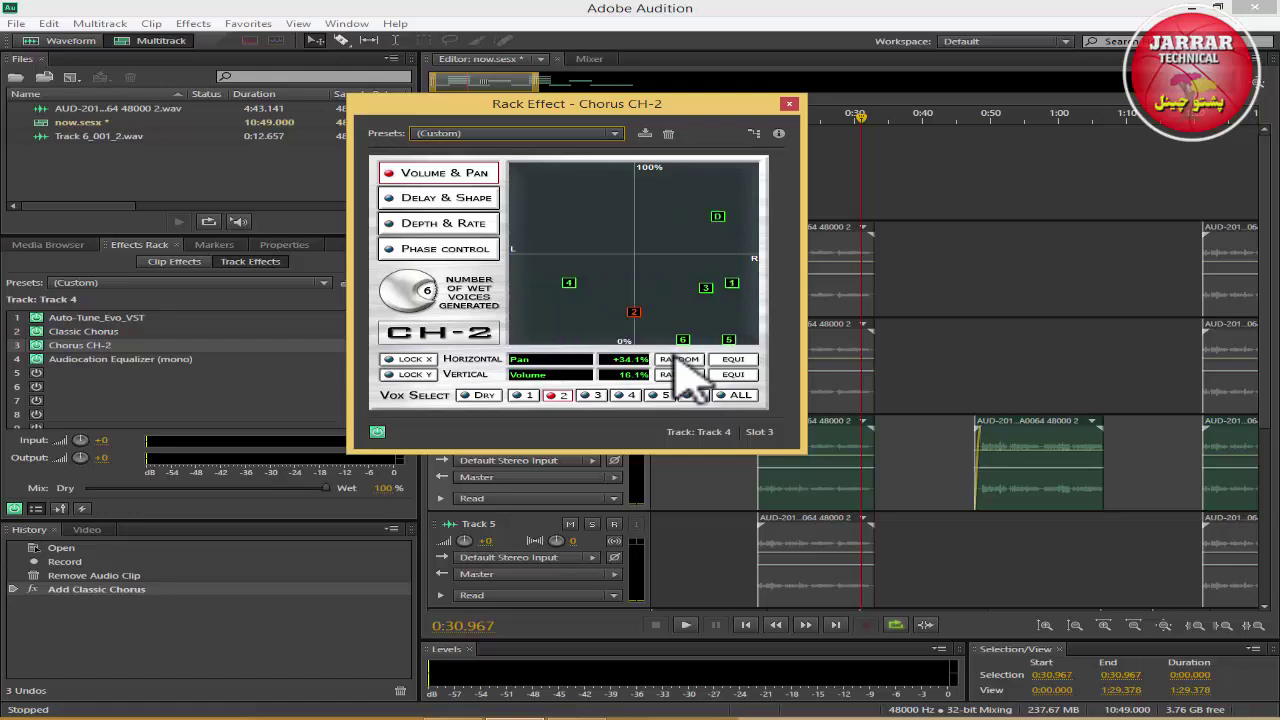
{"action": "left_click", "coordinate": [679, 360]}
{"action": "left_click", "coordinate": [679, 360]}
{"action": "left_click", "coordinate": [679, 360]}
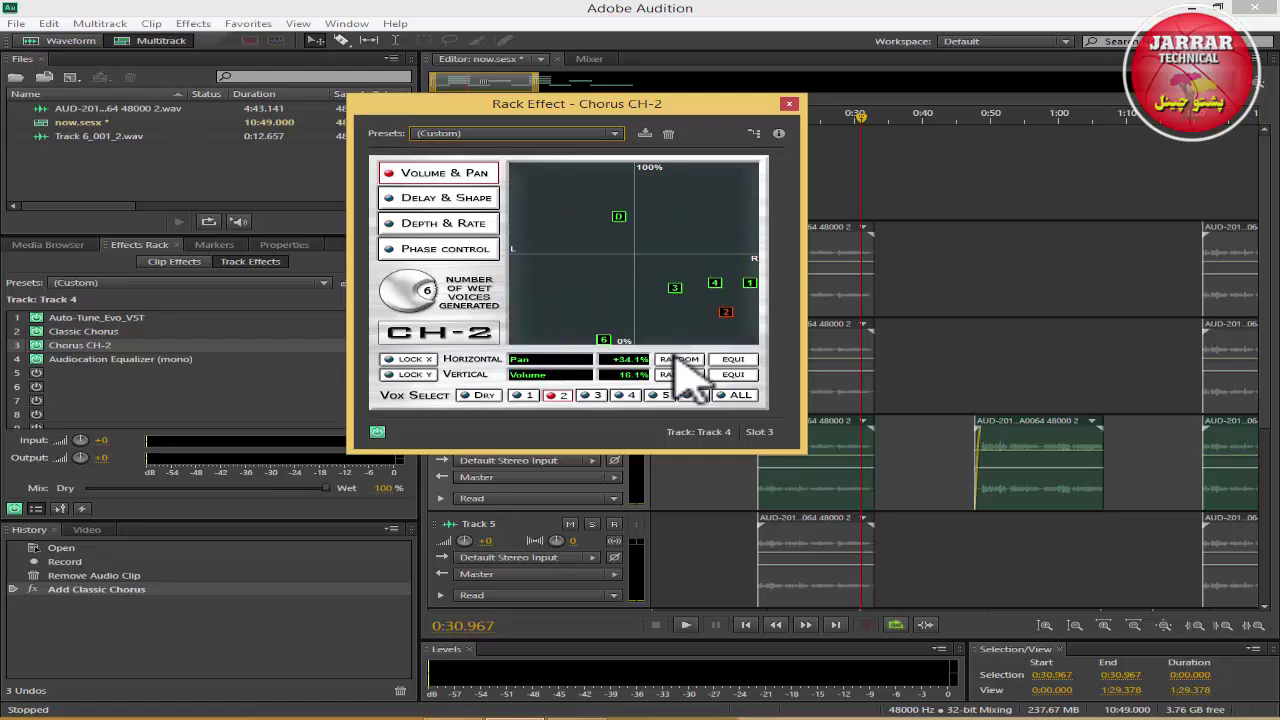
{"action": "left_click", "coordinate": [679, 360]}
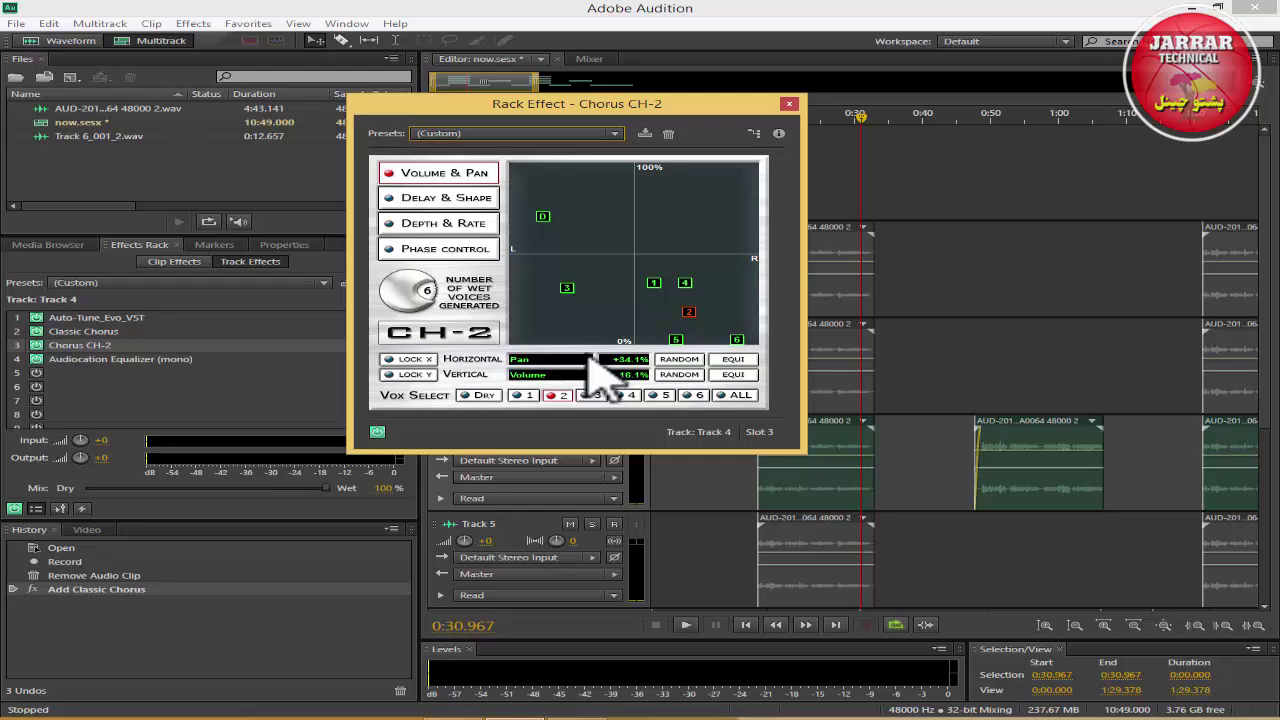
{"action": "left_click", "coordinate": [789, 103]}
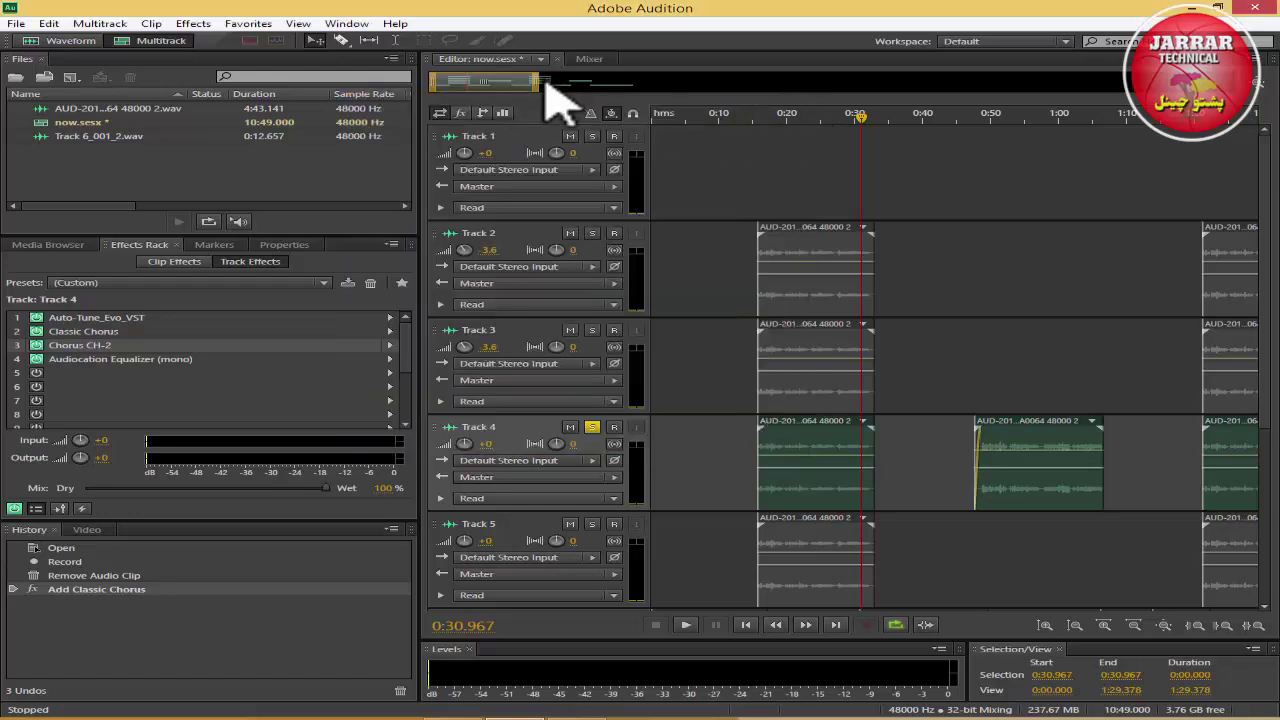
Turn off solo on Track 4, and select Track 3 to show its effects.
{"action": "left_click_drag", "start_coordinate": [535, 82], "coordinate": [668, 80]}
{"action": "scroll", "coordinate": [530, 97], "scroll_direction": "up", "scroll_amount": 3}
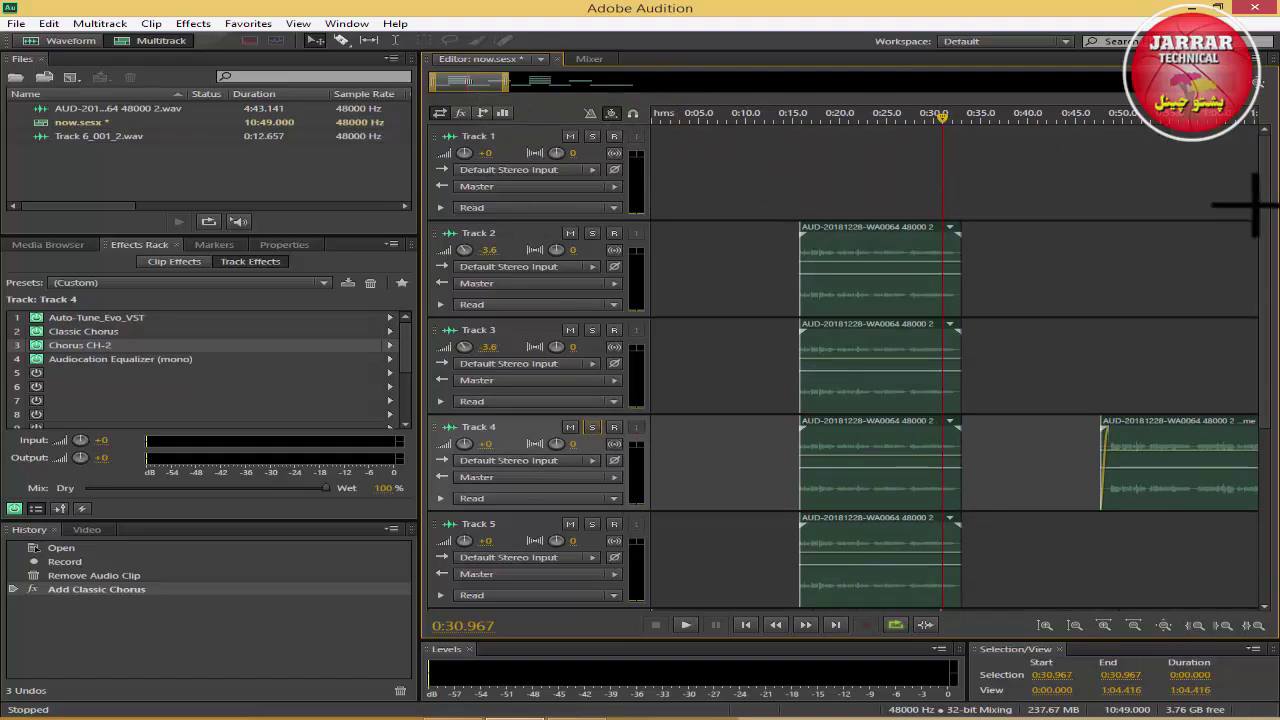
{"action": "left_click_drag", "start_coordinate": [1266, 240], "coordinate": [1266, 430]}
{"action": "left_click", "coordinate": [700, 248]}
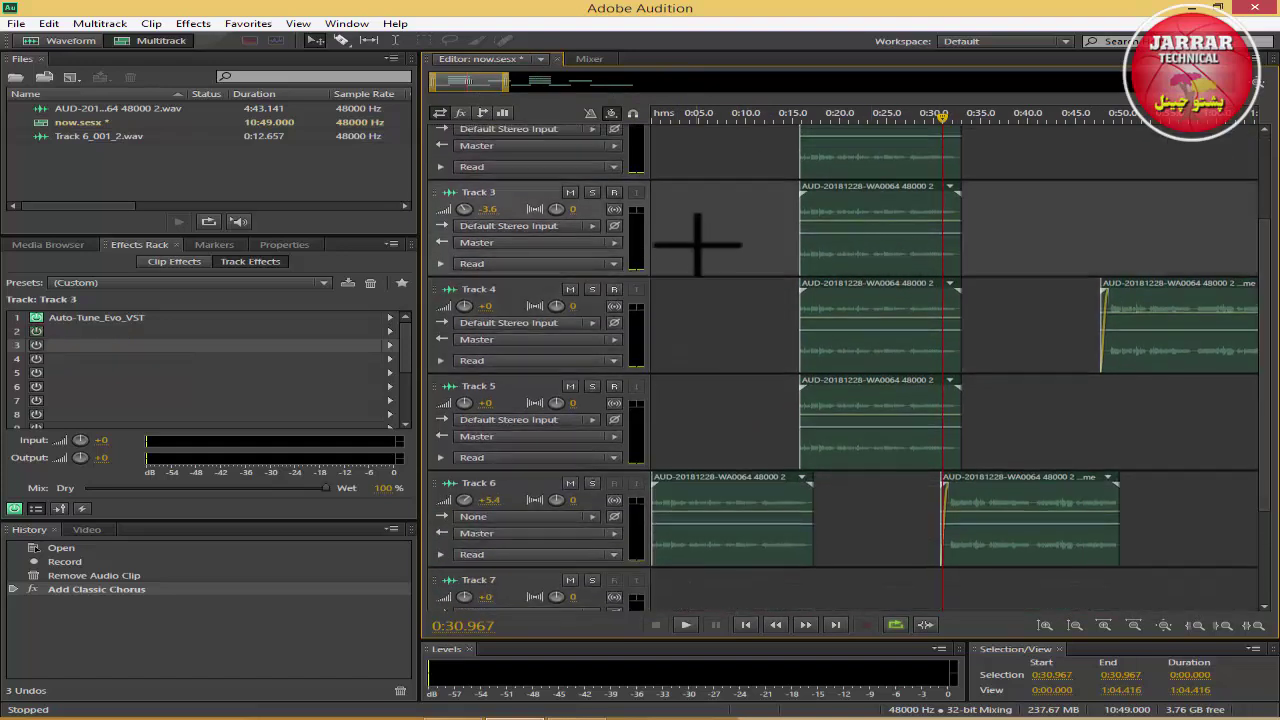
{"action": "left_click", "coordinate": [697, 312]}
{"action": "left_click", "coordinate": [698, 262]}
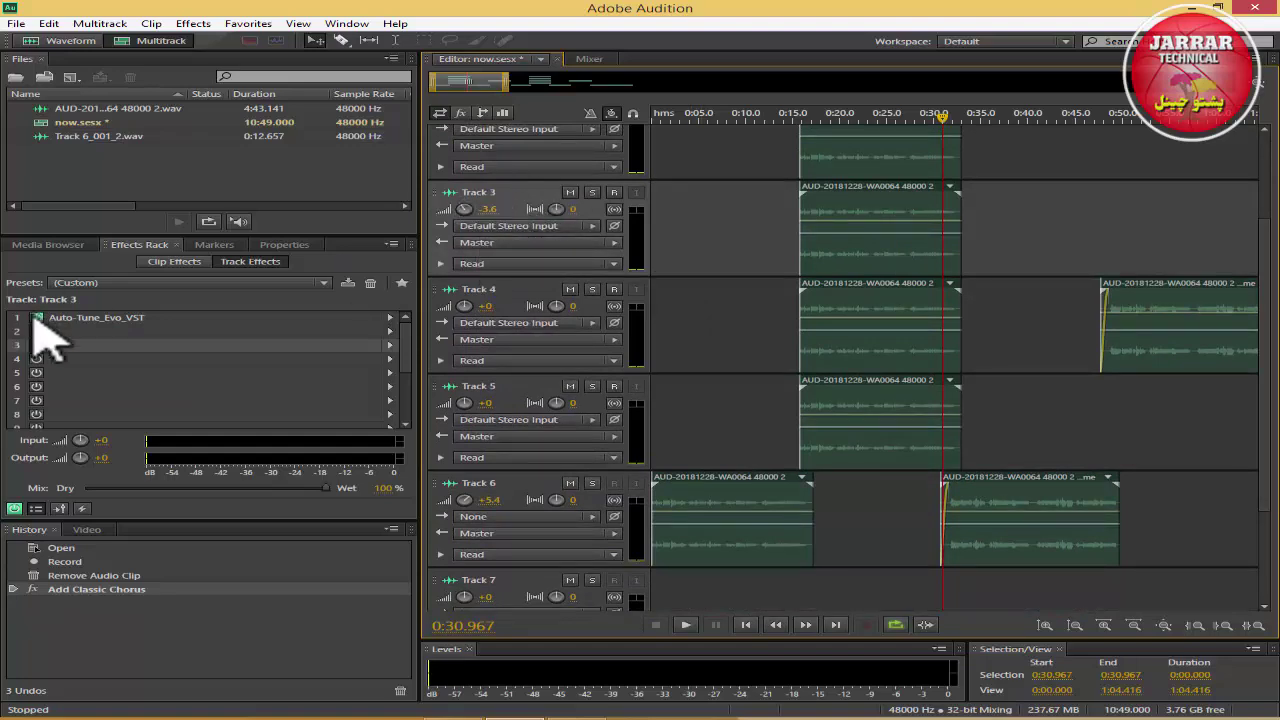
In Track 3's Auto-Tune Evo effect, turn off formant correction, reset Transpose to 0, and close the effect window.
{"action": "double_click", "coordinate": [175, 317]}
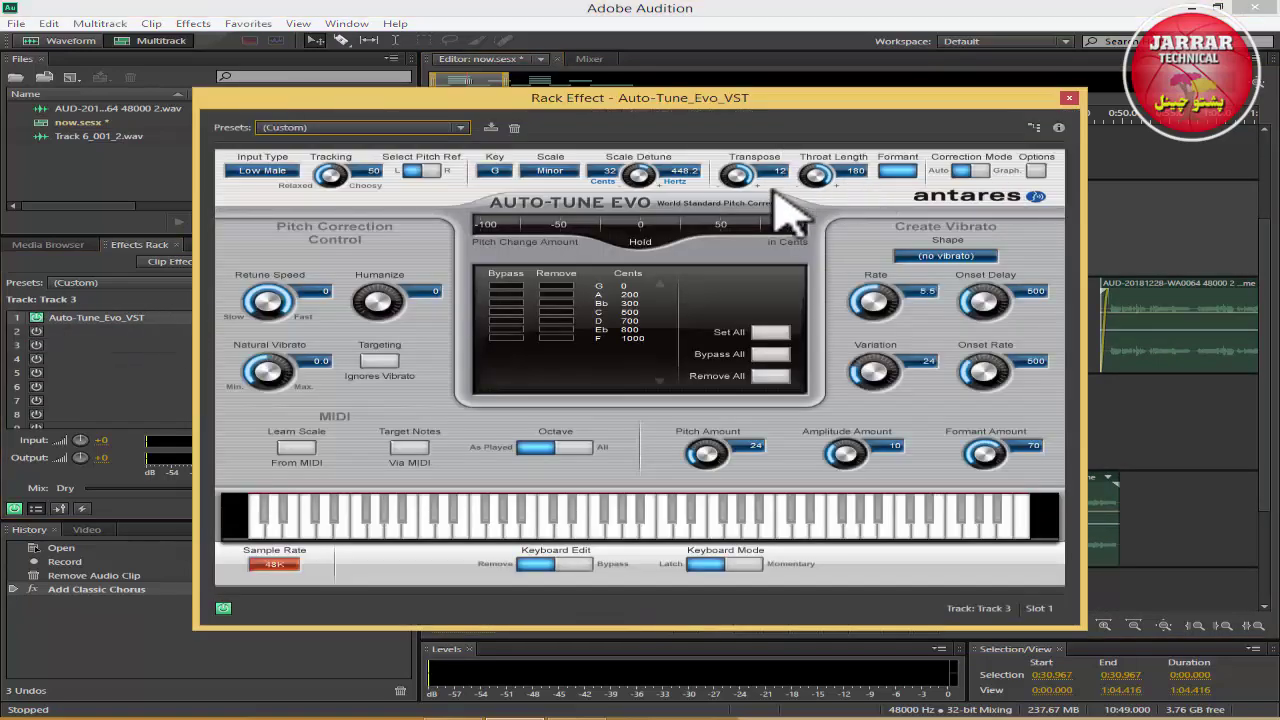
{"action": "left_click", "coordinate": [898, 170]}
{"action": "left_click", "coordinate": [737, 175], "text": "ctrl"}
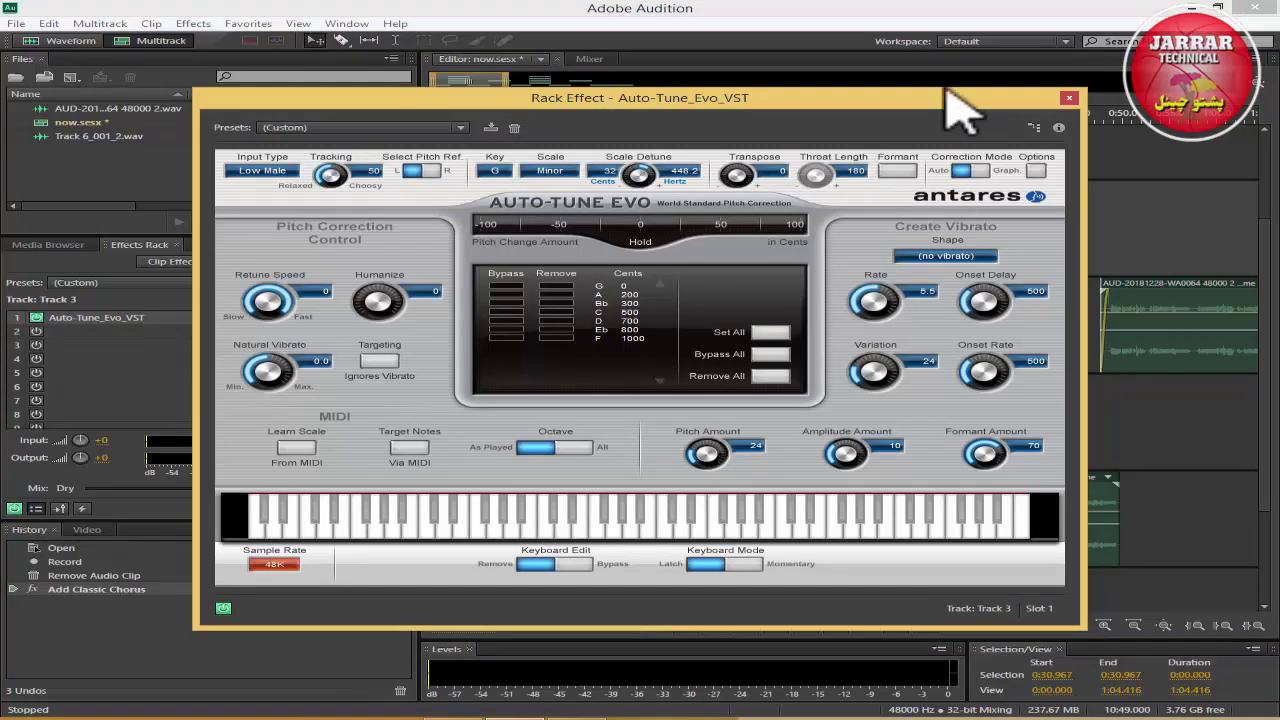
{"action": "left_click", "coordinate": [1069, 98]}
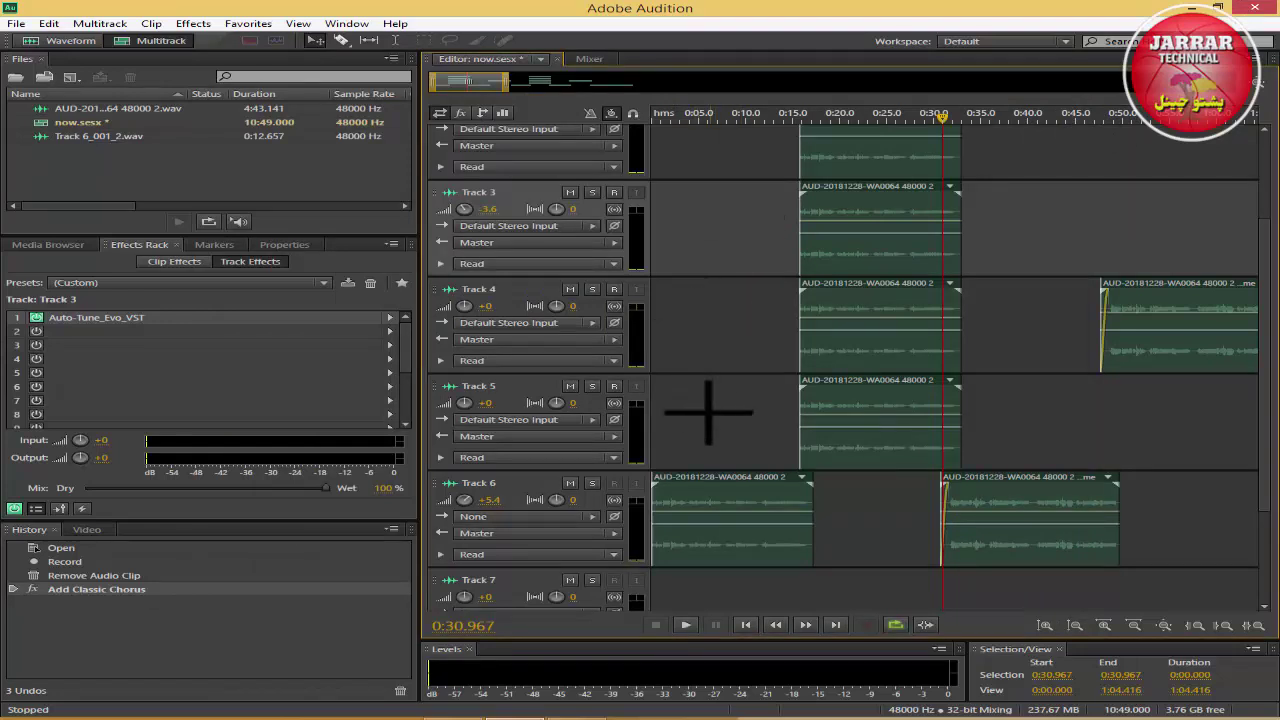
Check the effects on Track 6 and Track 5, including the Auto-Tune Evo settings of Track 5.
{"action": "left_click", "coordinate": [534, 512]}
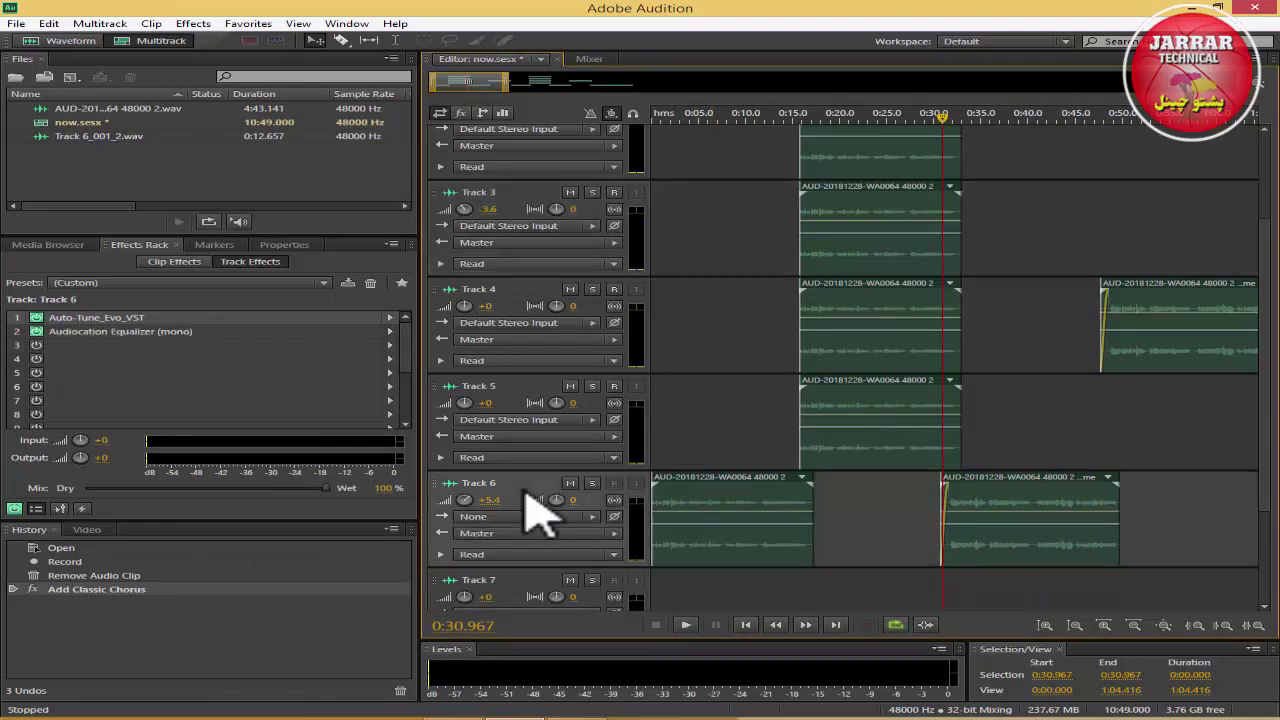
{"action": "scroll", "coordinate": [1266, 443], "scroll_direction": "down", "scroll_amount": 3}
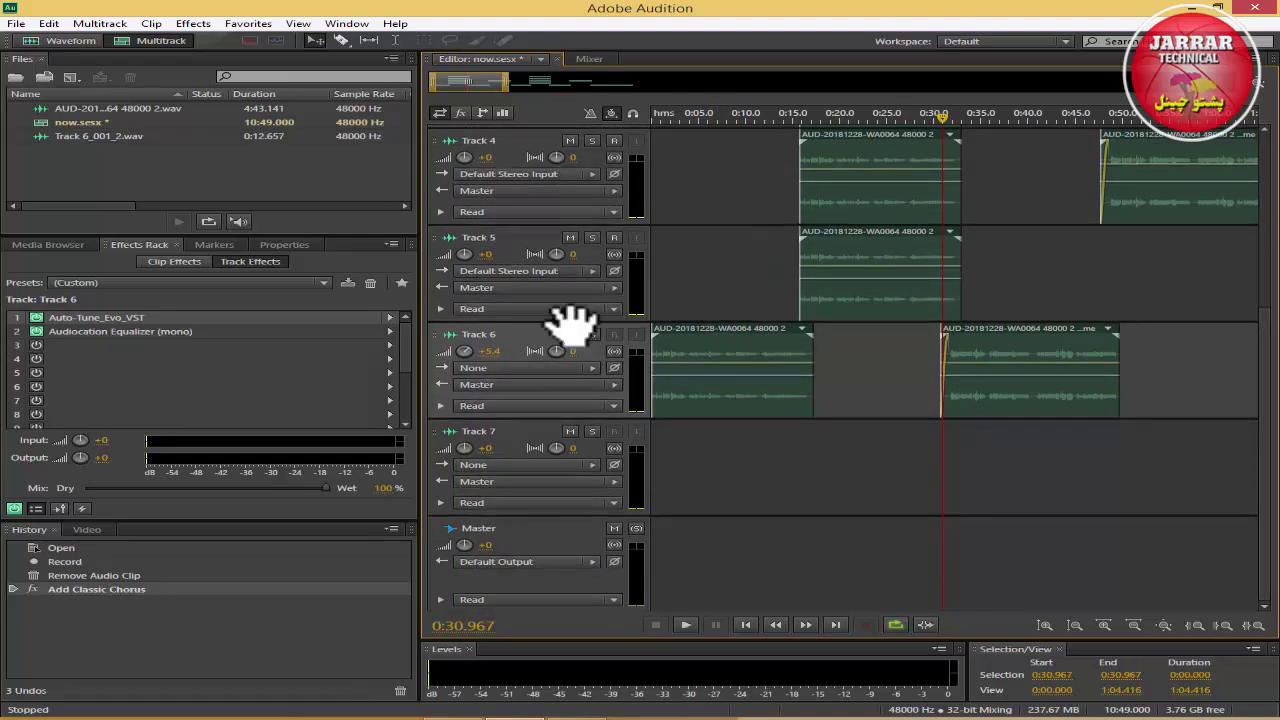
{"action": "left_click", "coordinate": [695, 271]}
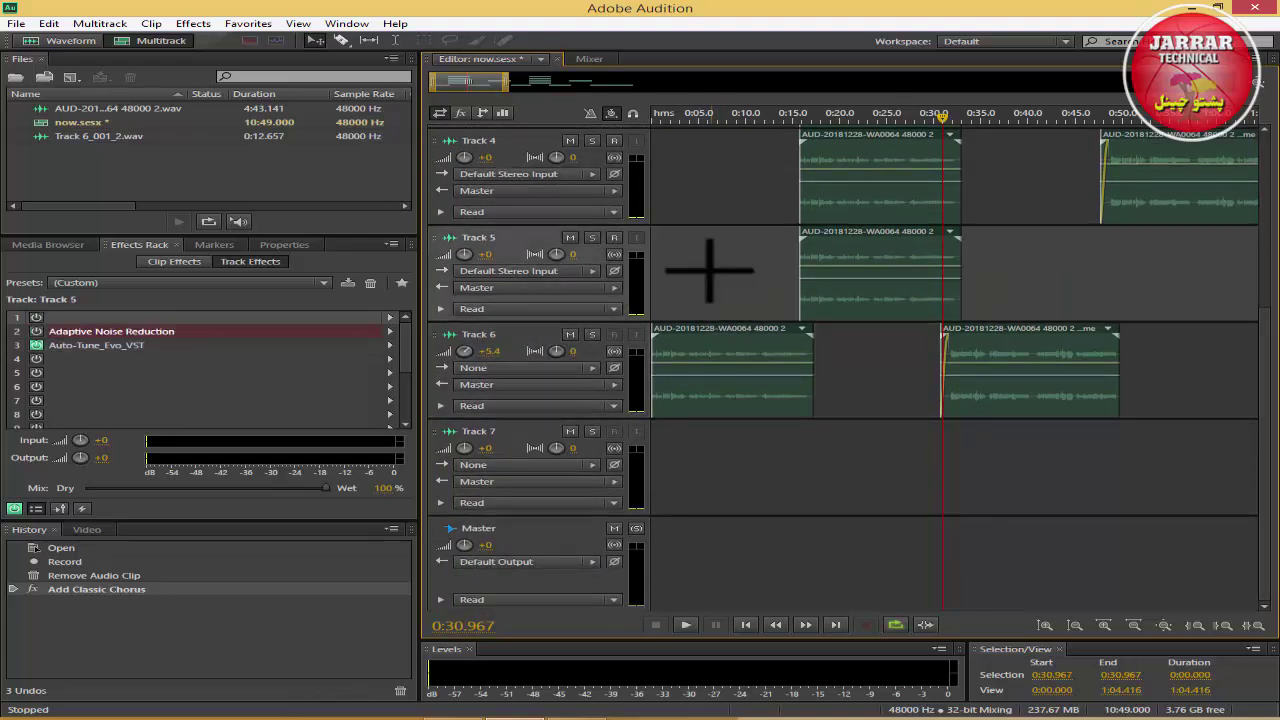
{"action": "double_click", "coordinate": [60, 345]}
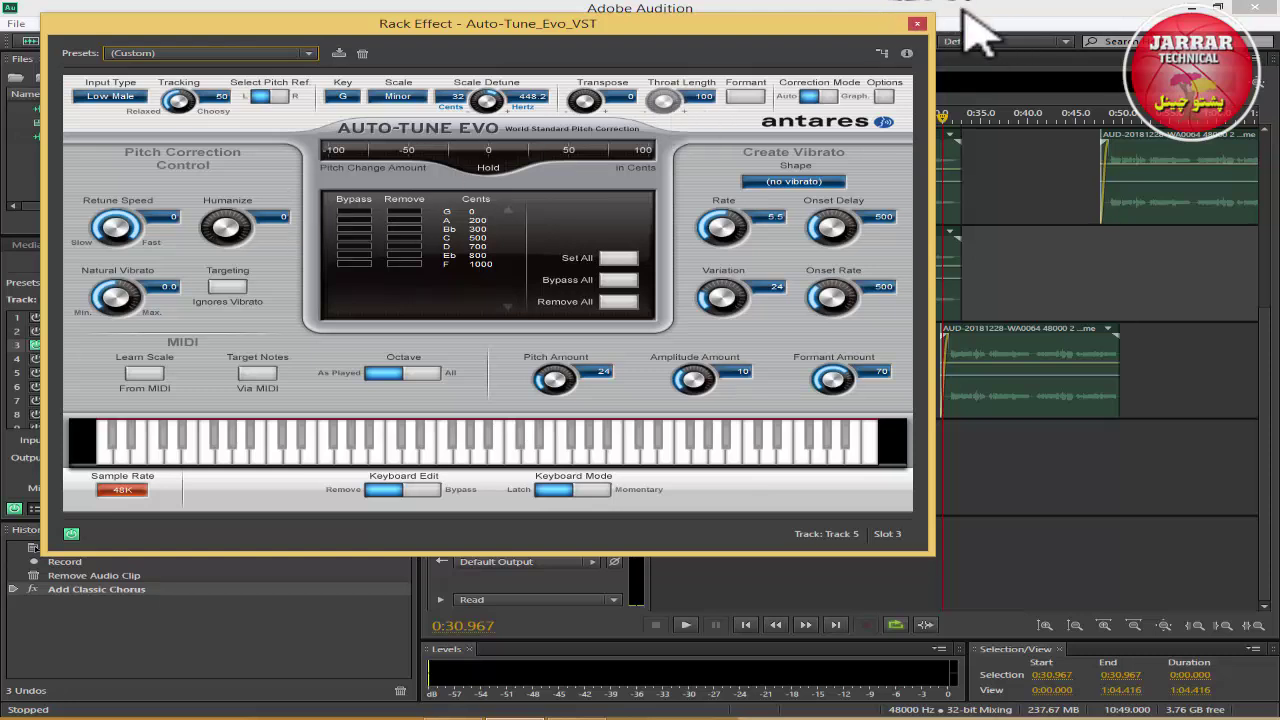
{"action": "left_click", "coordinate": [917, 23]}
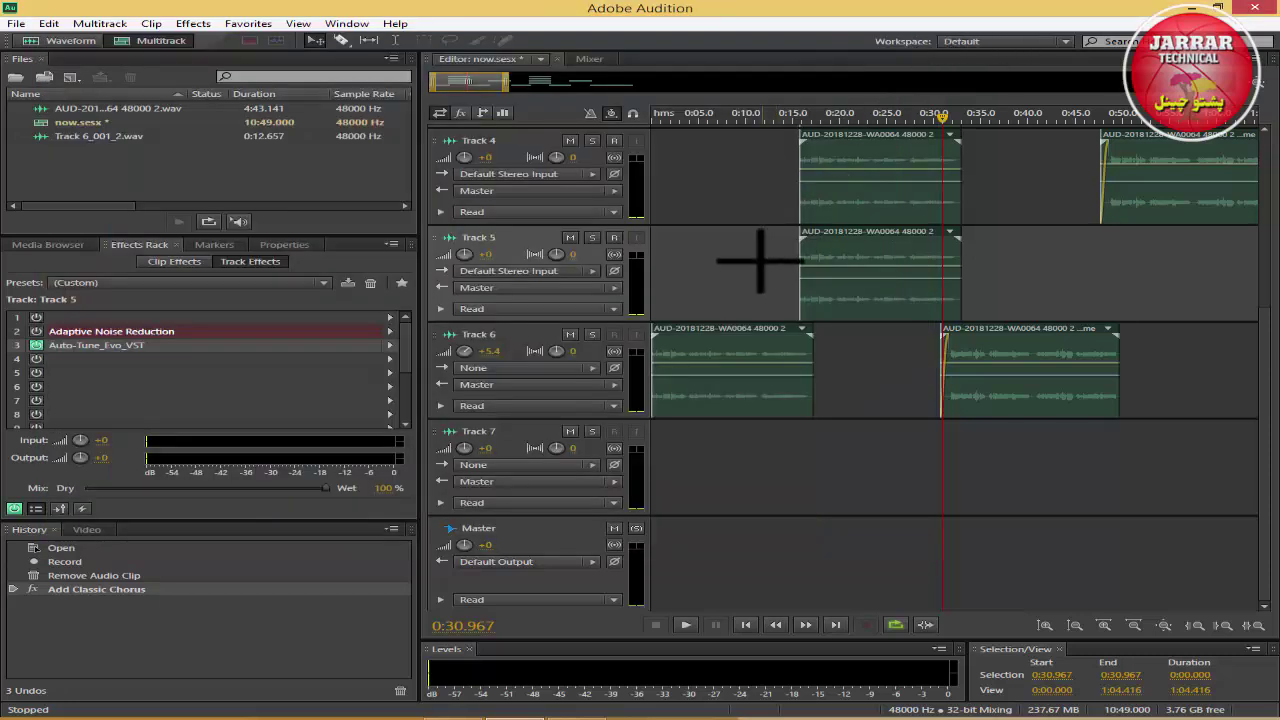
Switch off the Chorus CH-2 effect on Track 4, and return to Track 5.
{"action": "left_click", "coordinate": [700, 200]}
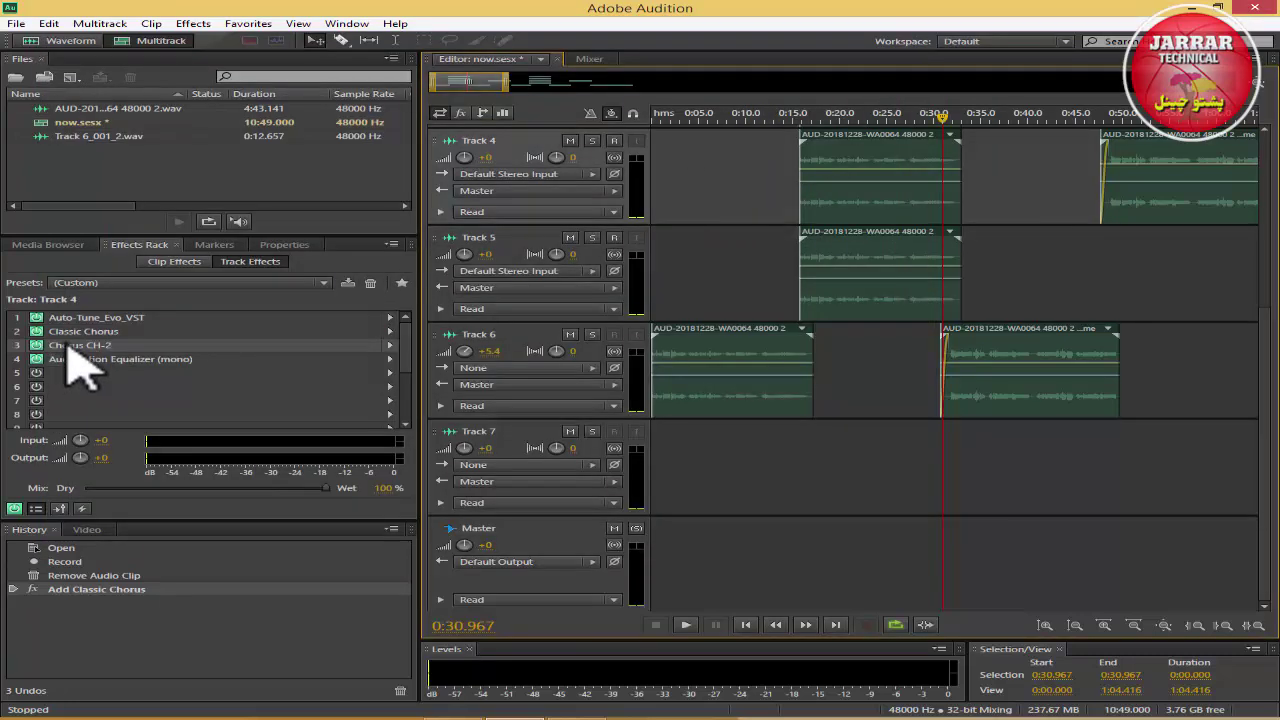
{"action": "left_click", "coordinate": [36, 345]}
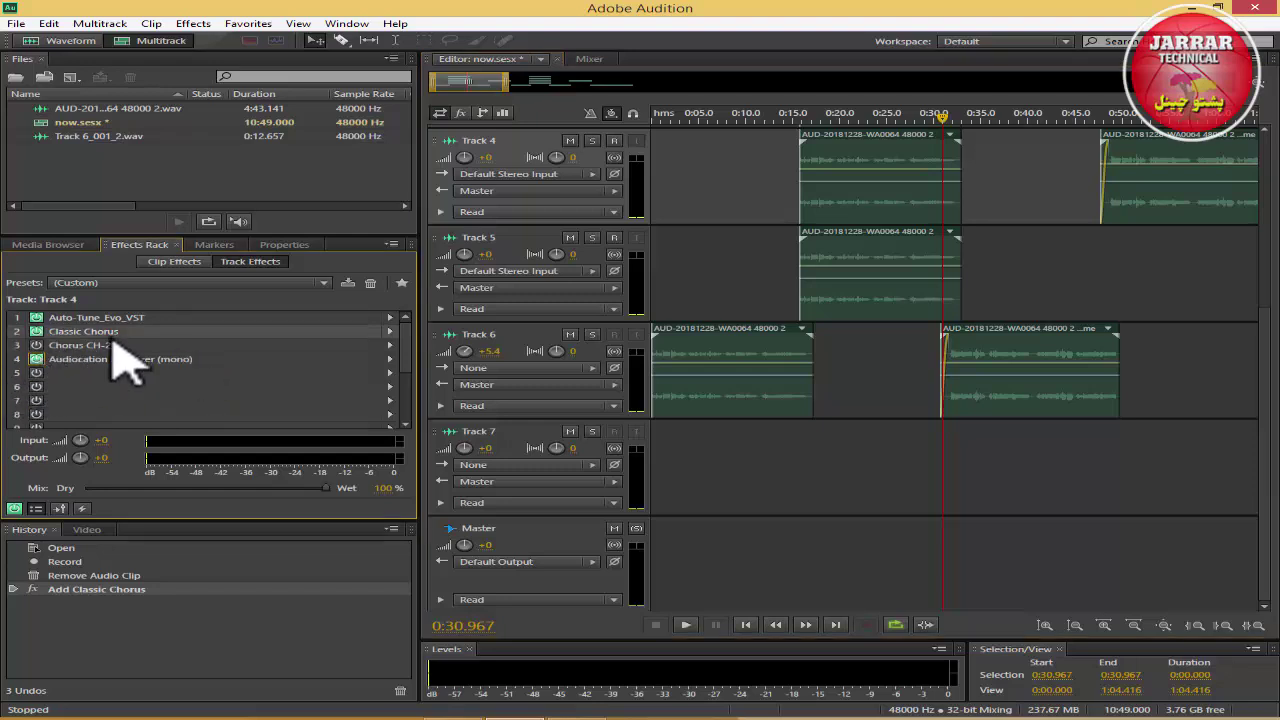
{"action": "left_click", "coordinate": [734, 264]}
Solo Tracks 4 and 5, and play them briefly from about 0:13.
{"action": "left_click_drag", "start_coordinate": [1270, 360], "coordinate": [1270, 290]}
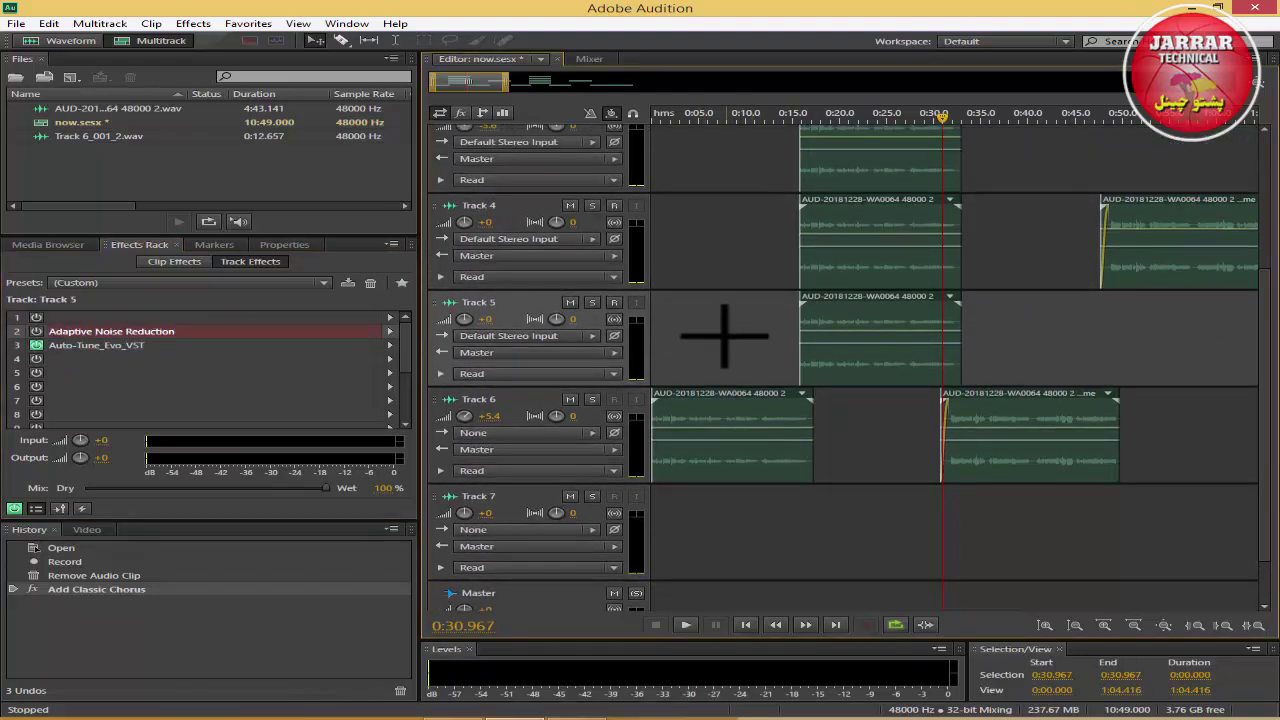
{"action": "left_click", "coordinate": [707, 250]}
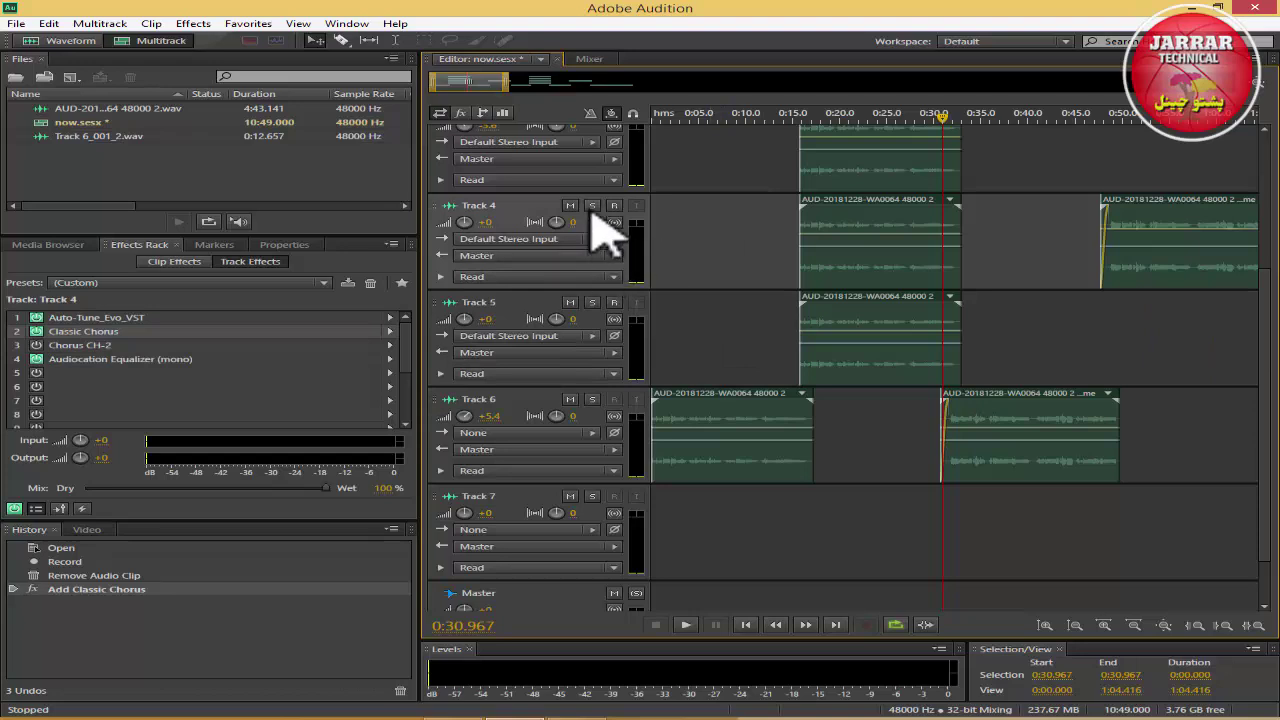
{"action": "left_click", "coordinate": [592, 206]}
{"action": "left_click", "coordinate": [592, 302]}
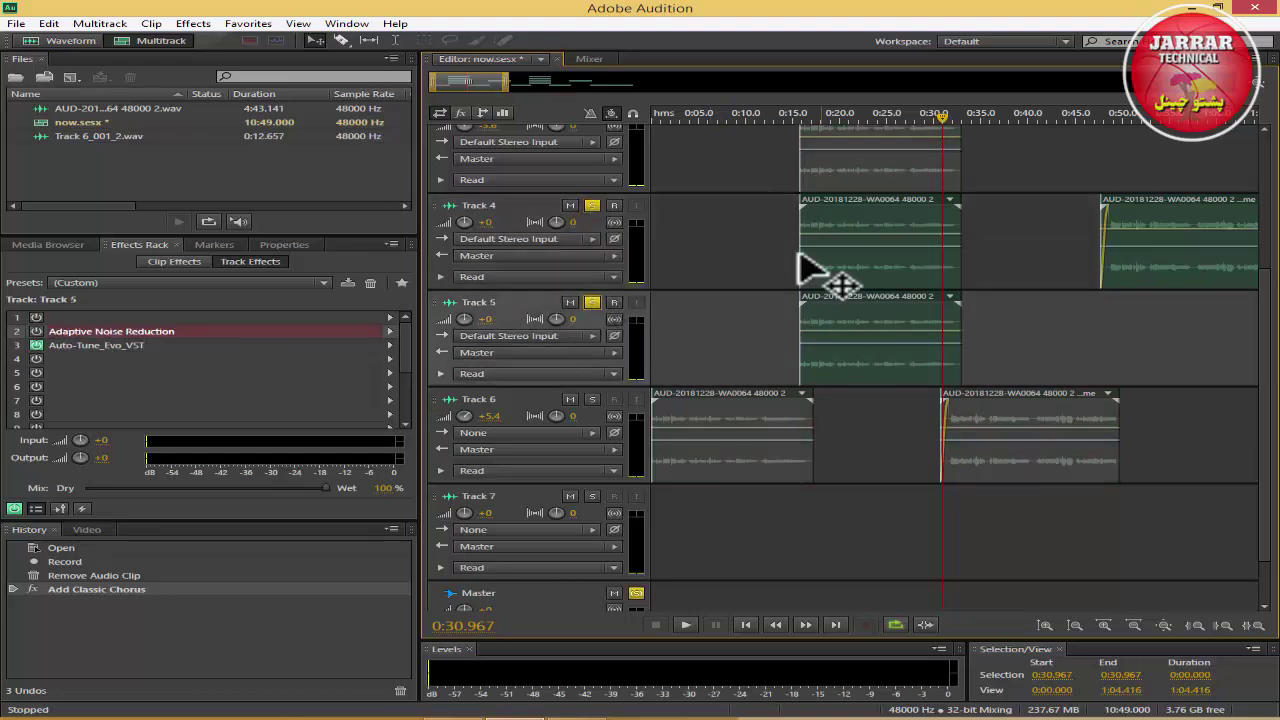
{"action": "left_click", "coordinate": [774, 125]}
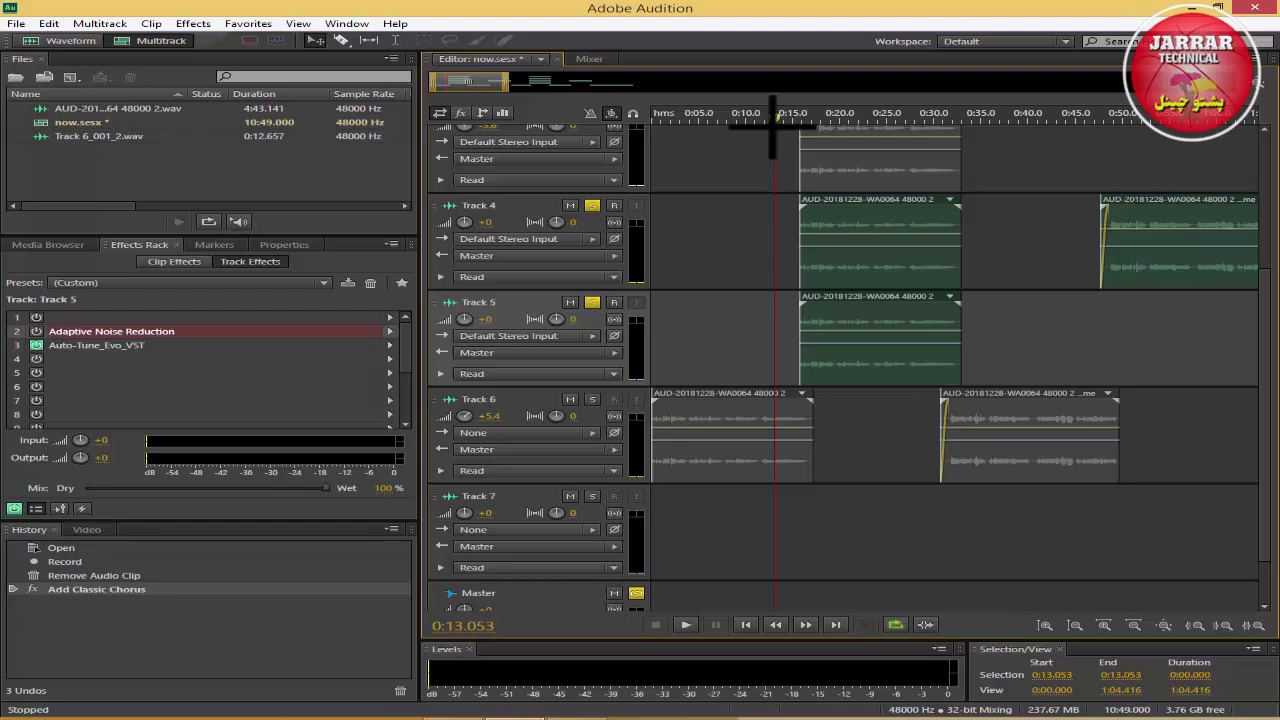
{"action": "left_click", "coordinate": [686, 625]}
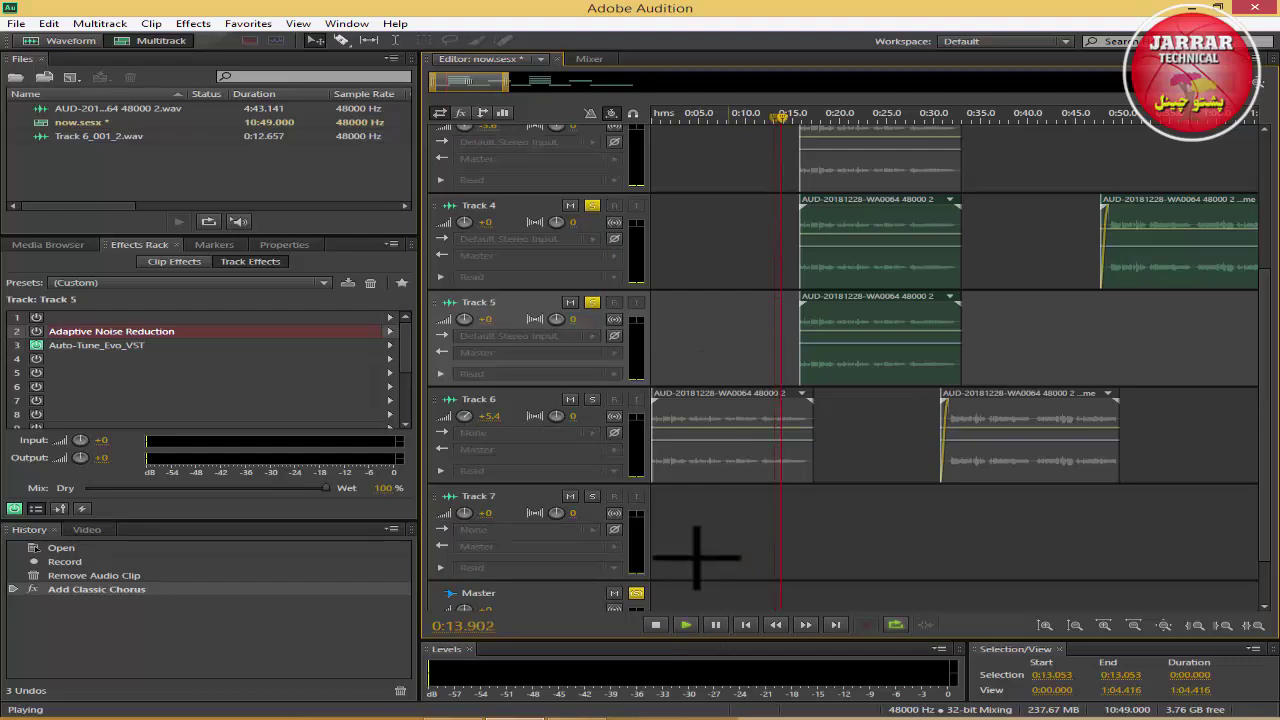
{"action": "left_click", "coordinate": [686, 625]}
Select Track 3, review its Auto-Tune Evo settings, and close the effect window.
{"action": "left_click", "coordinate": [692, 164]}
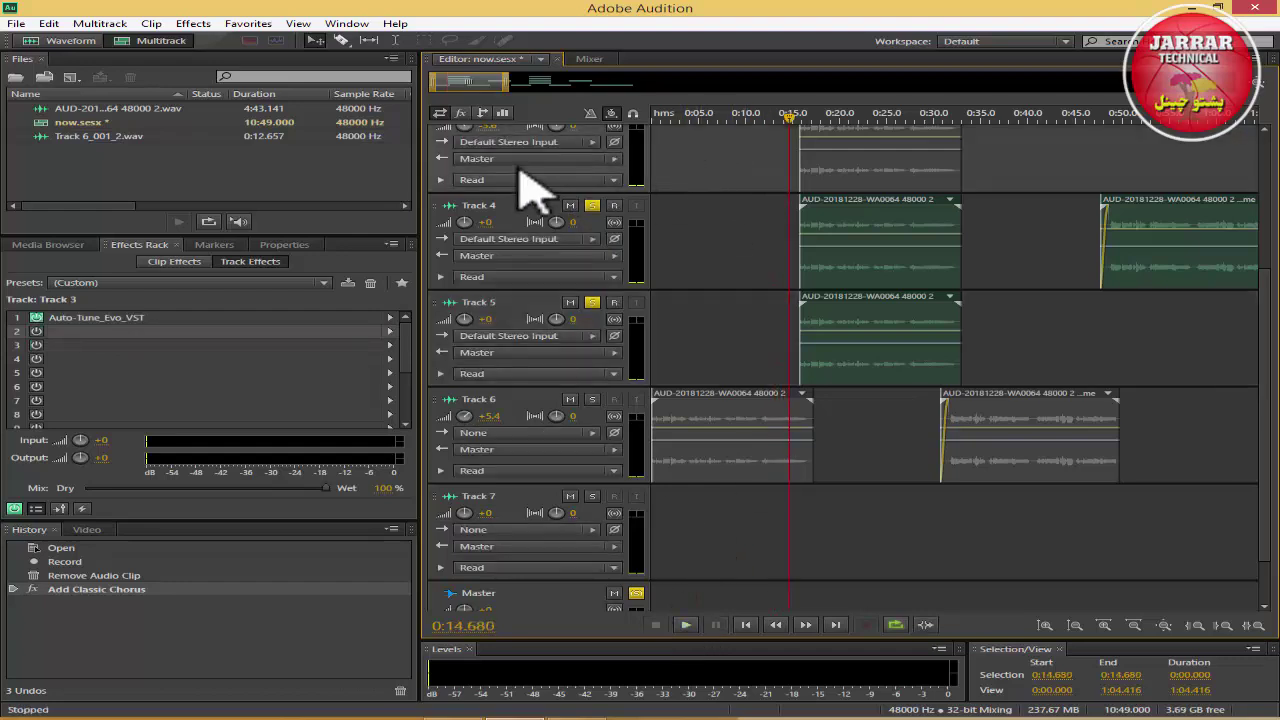
{"action": "double_click", "coordinate": [198, 317]}
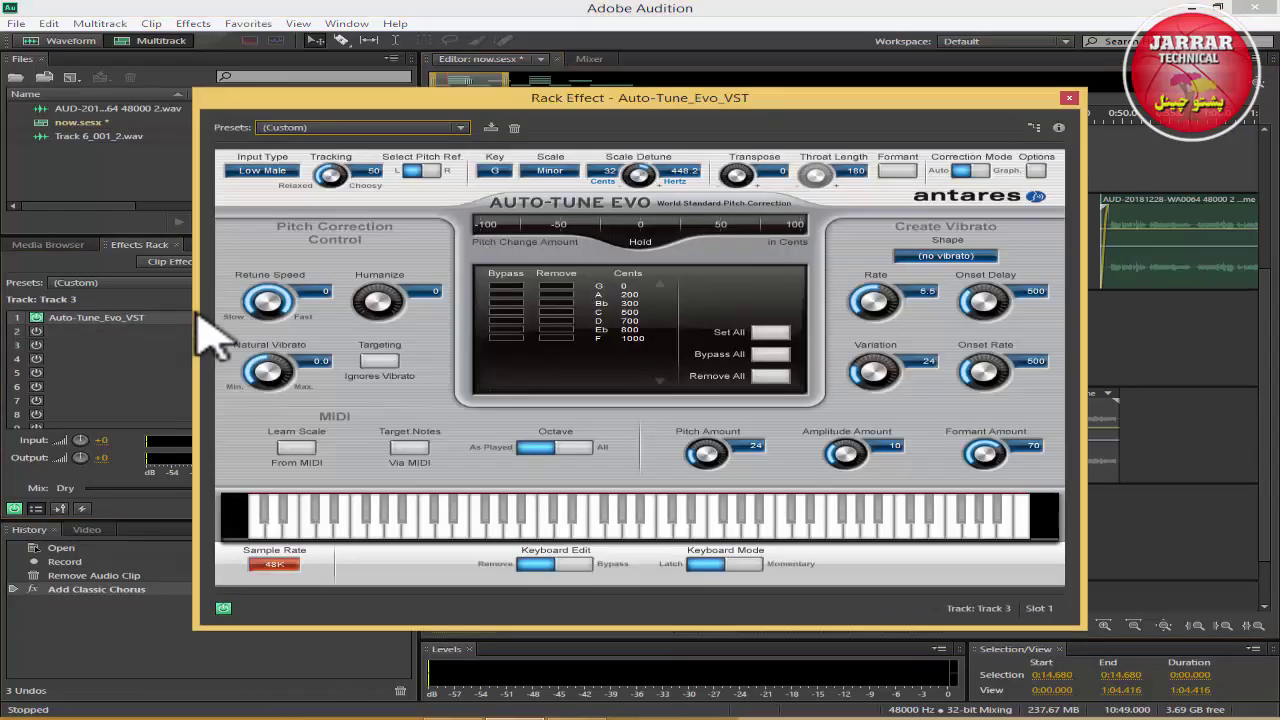
{"action": "left_click", "coordinate": [1069, 98]}
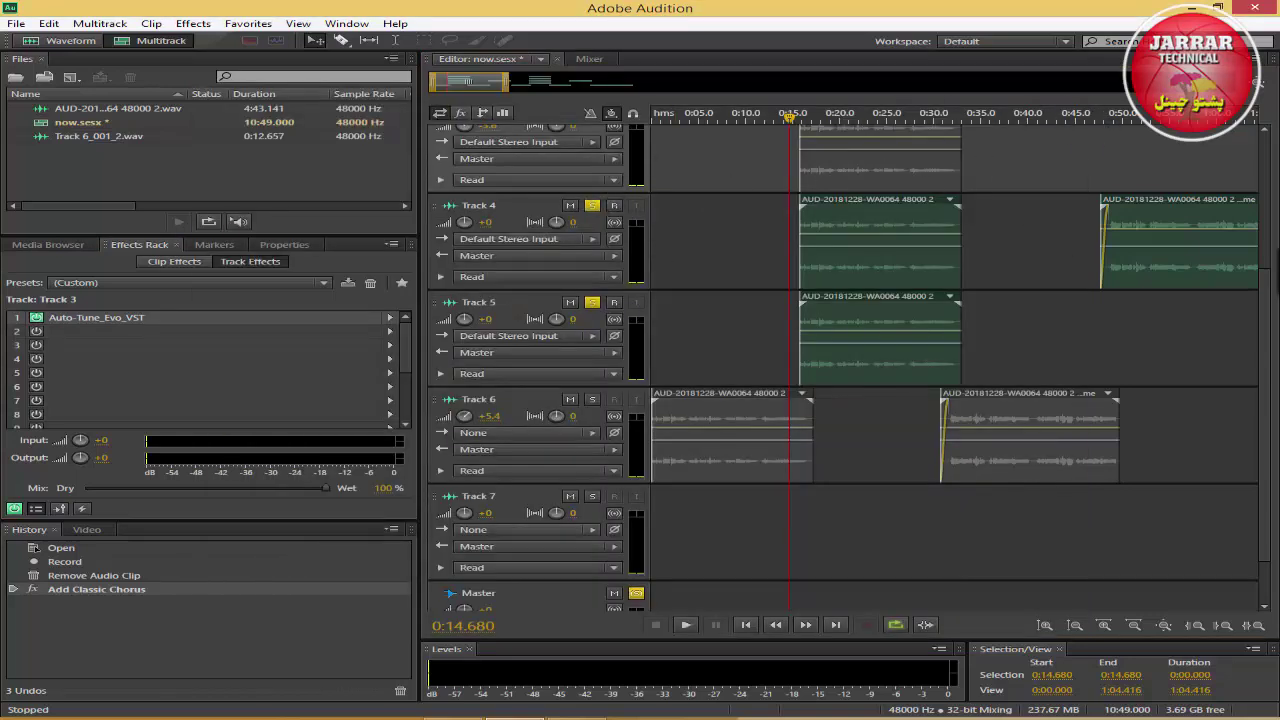
Solo Track 3 together with Tracks 4 and 5, and start playback.
{"action": "scroll", "coordinate": [1265, 290], "scroll_direction": "up", "scroll_amount": 2}
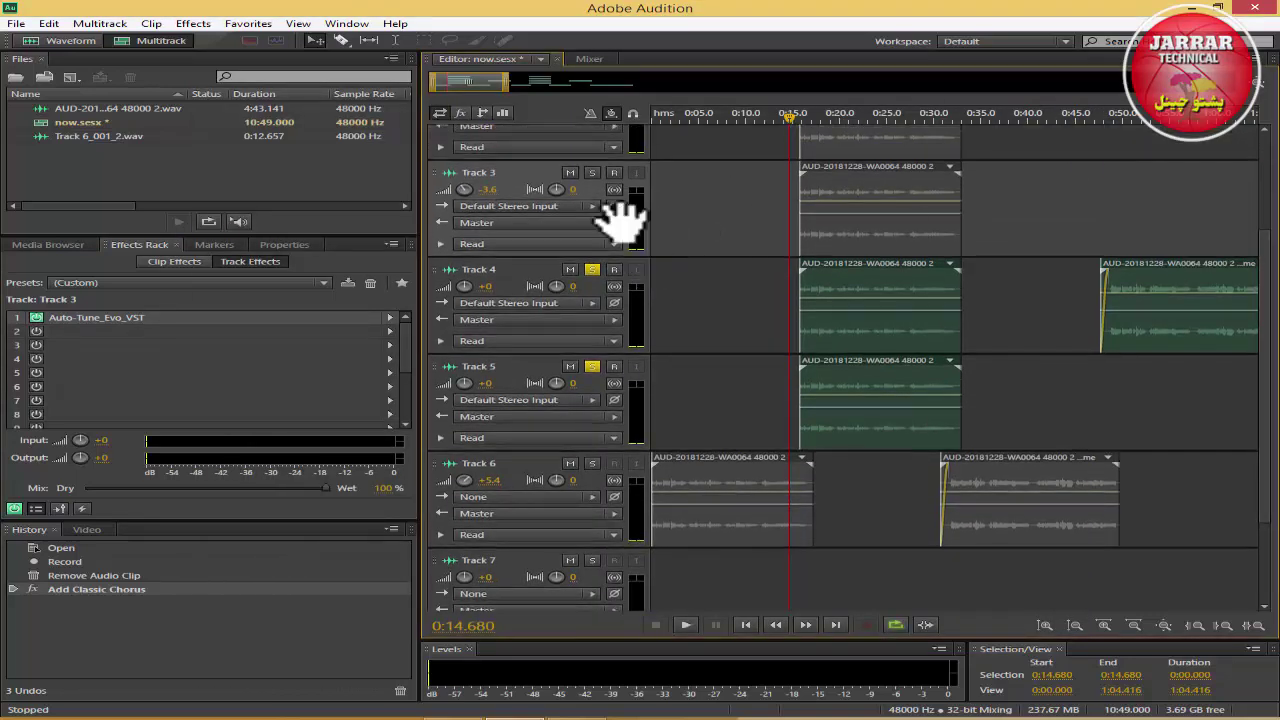
{"action": "left_click", "coordinate": [614, 173]}
{"action": "left_click", "coordinate": [592, 173]}
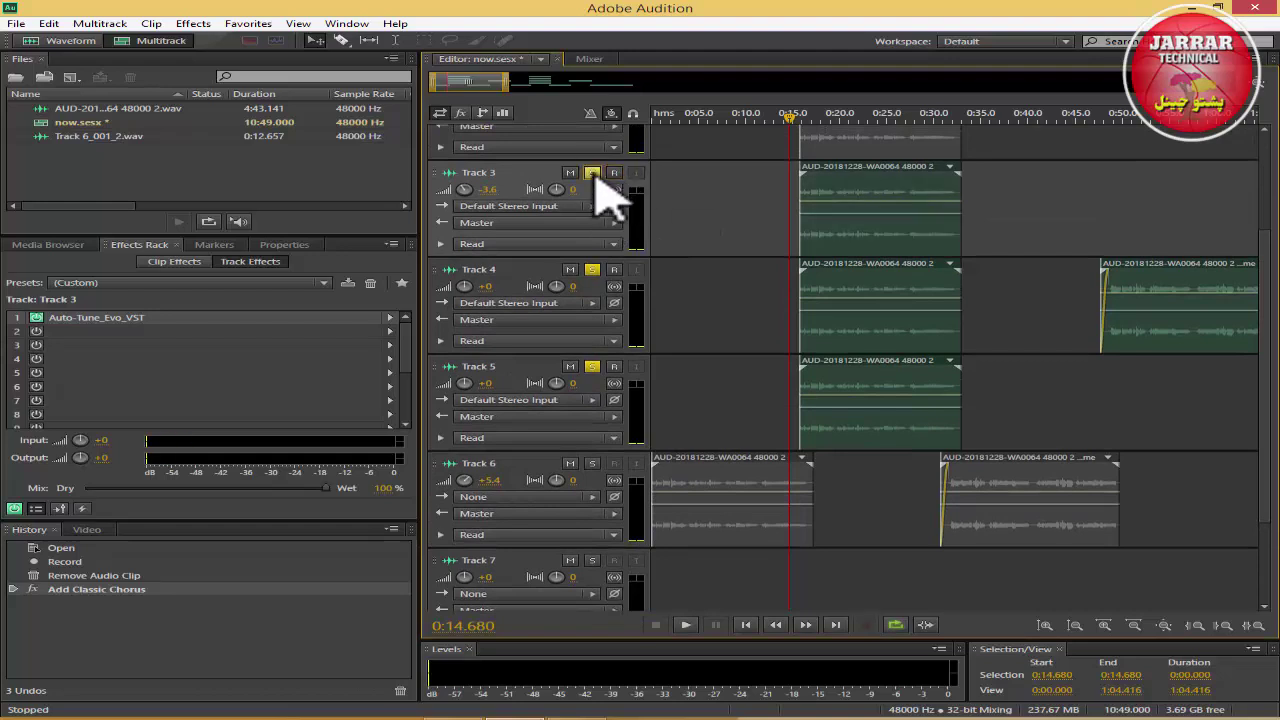
{"action": "left_click", "coordinate": [686, 625]}
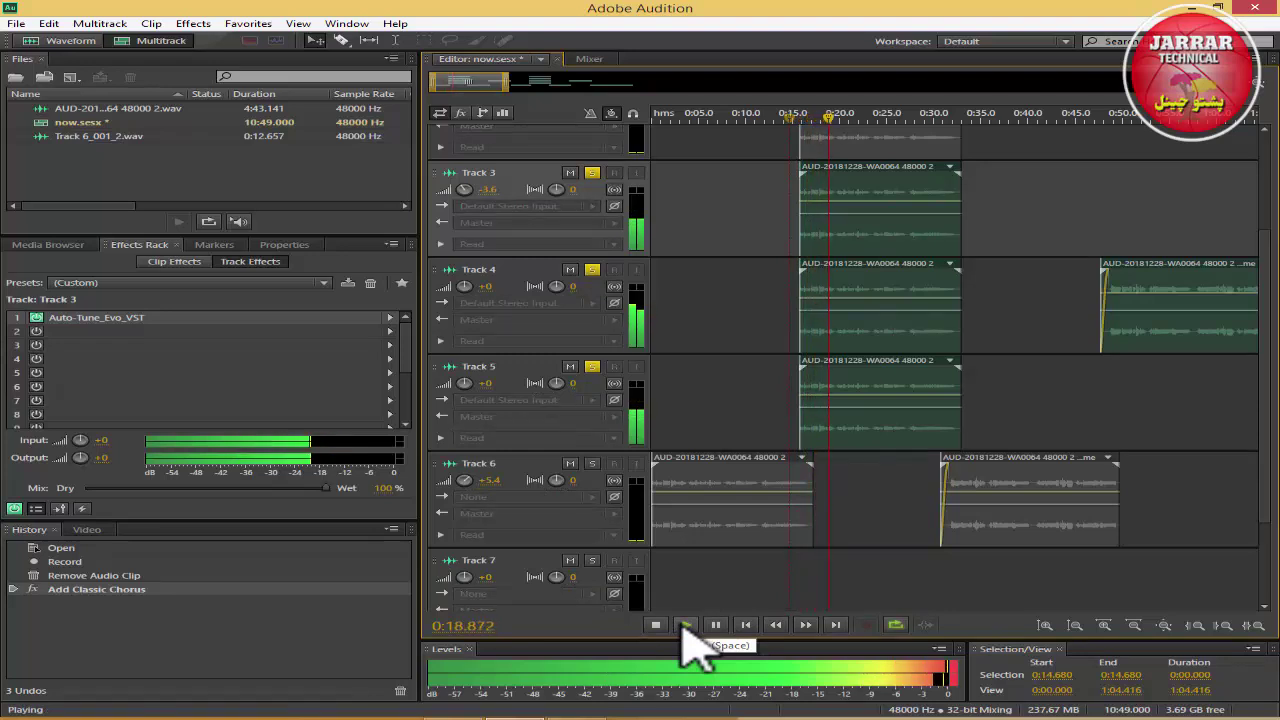
Set Track 3's volume to 0 dB during playback, select Track 4, and stop the playback.
{"action": "left_click", "coordinate": [488, 189]}
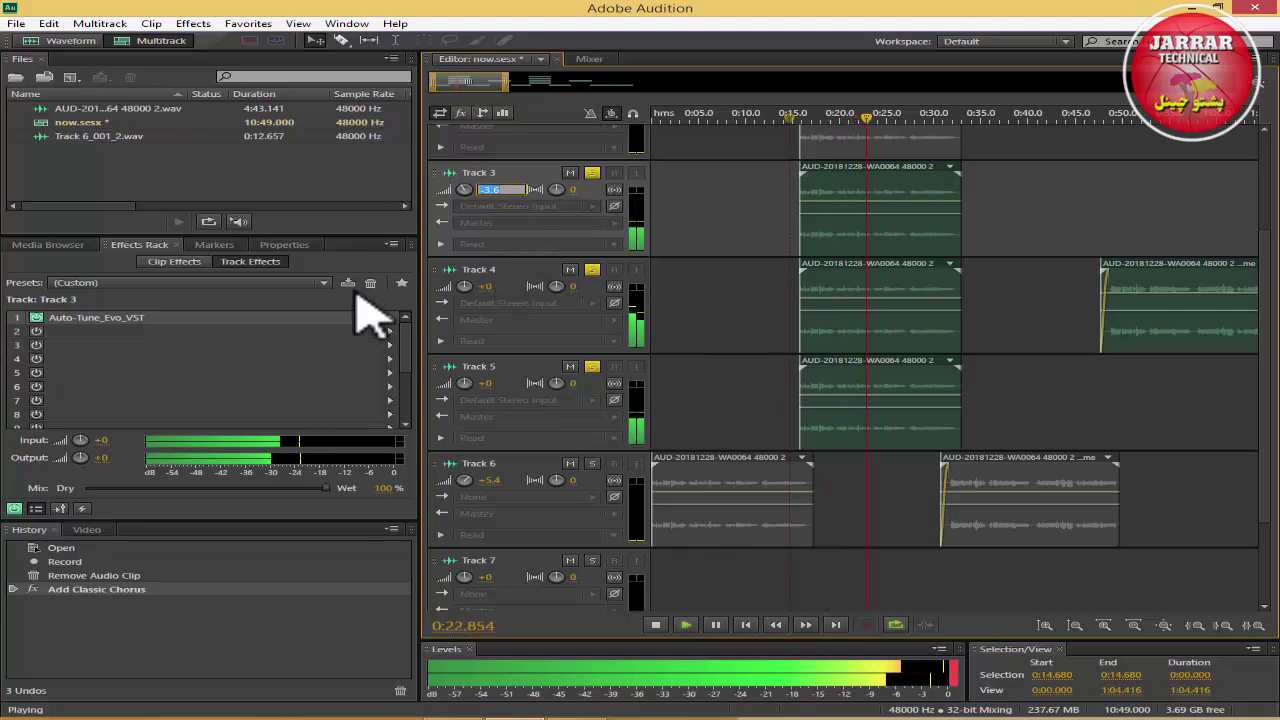
{"action": "type", "text": "0"}
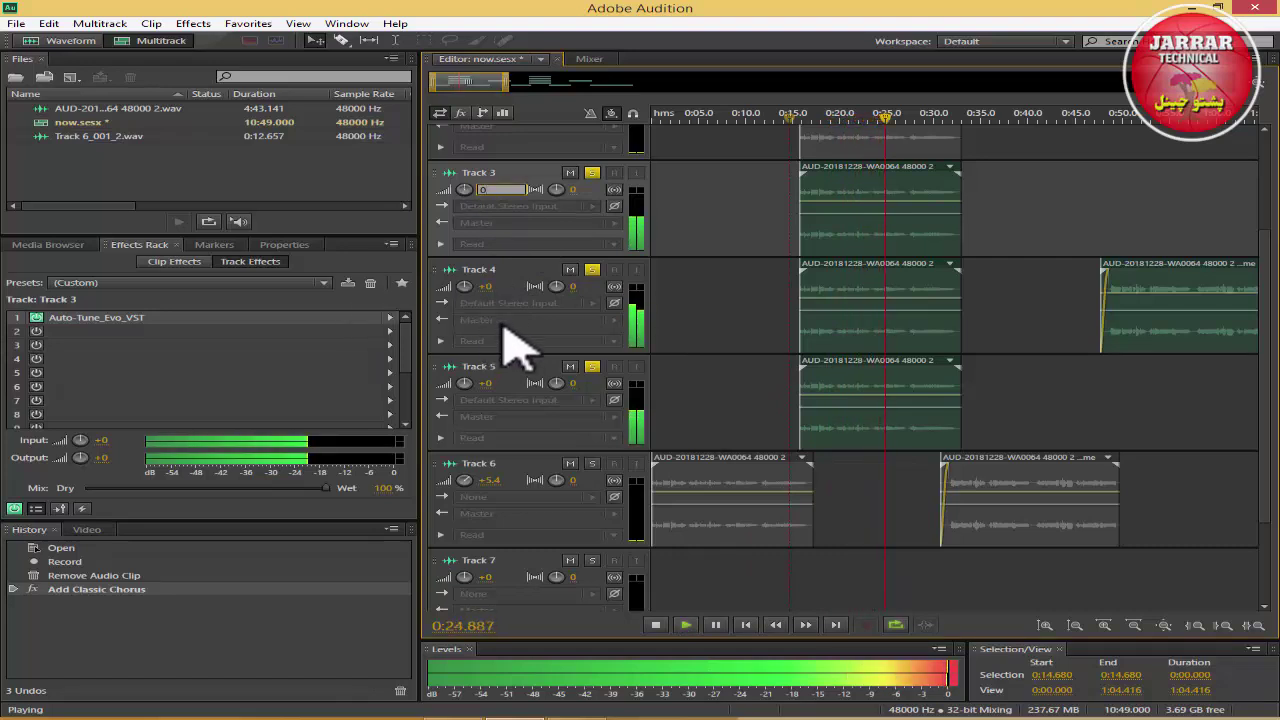
{"action": "left_click", "coordinate": [529, 288]}
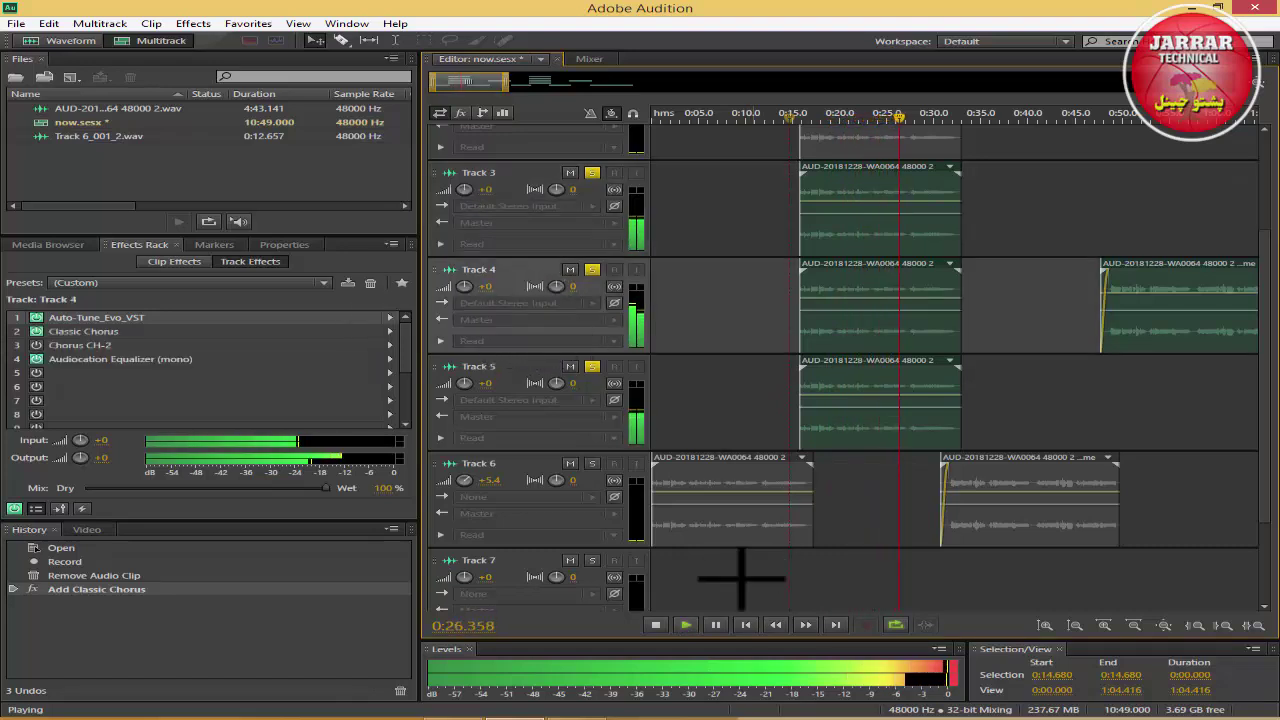
{"action": "left_click", "coordinate": [656, 625]}
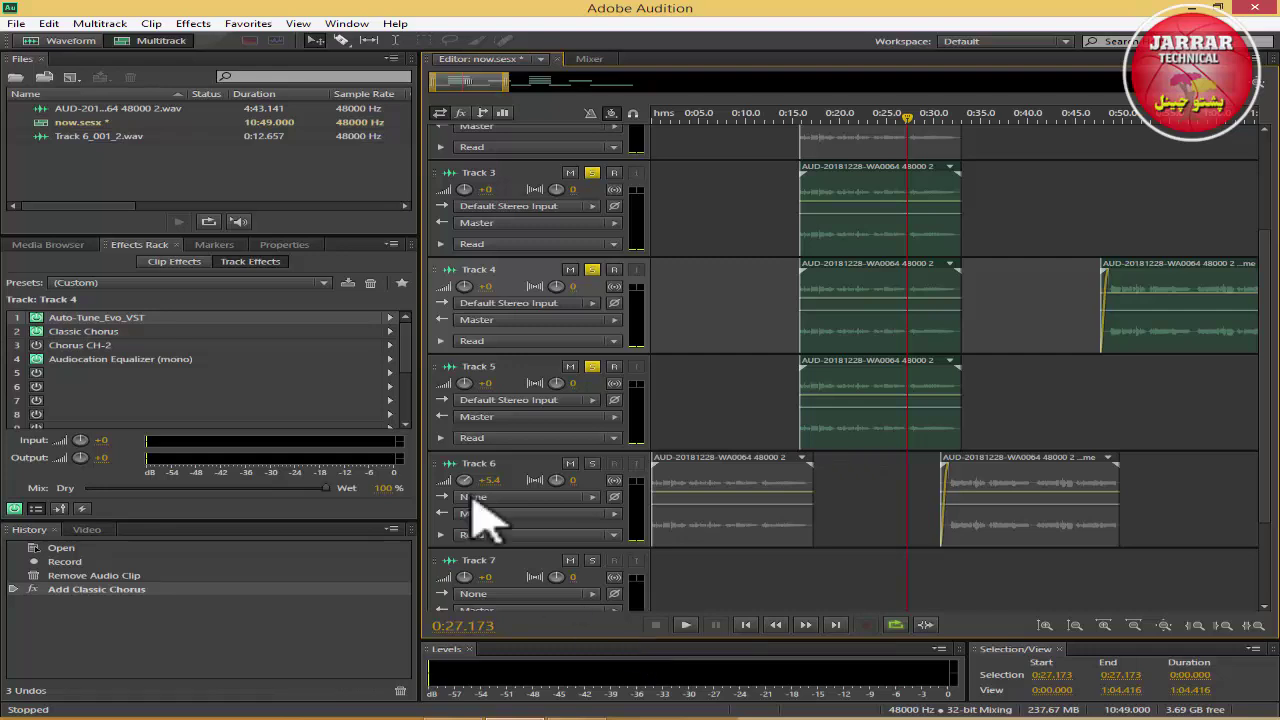
Pan Track 3 to R2.5 and select Track 6.
{"action": "left_click", "coordinate": [560, 190]}
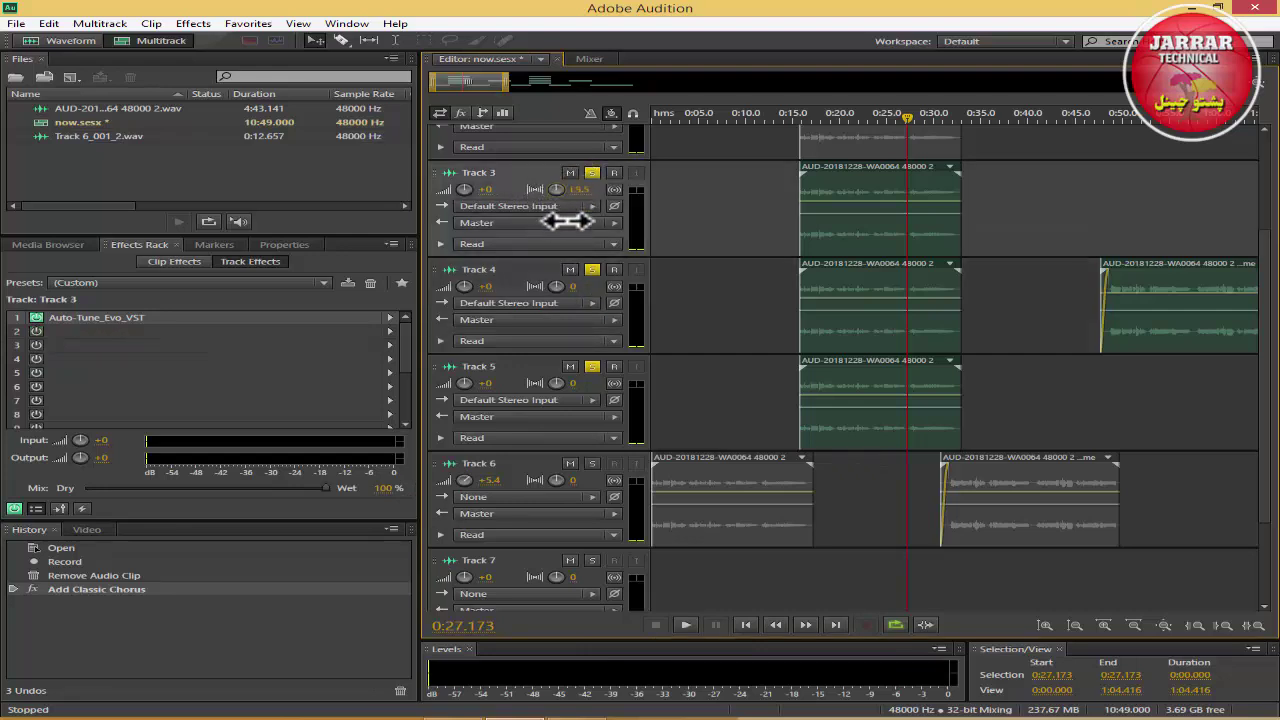
{"action": "left_click_drag", "start_coordinate": [570, 234], "coordinate": [471, 194]}
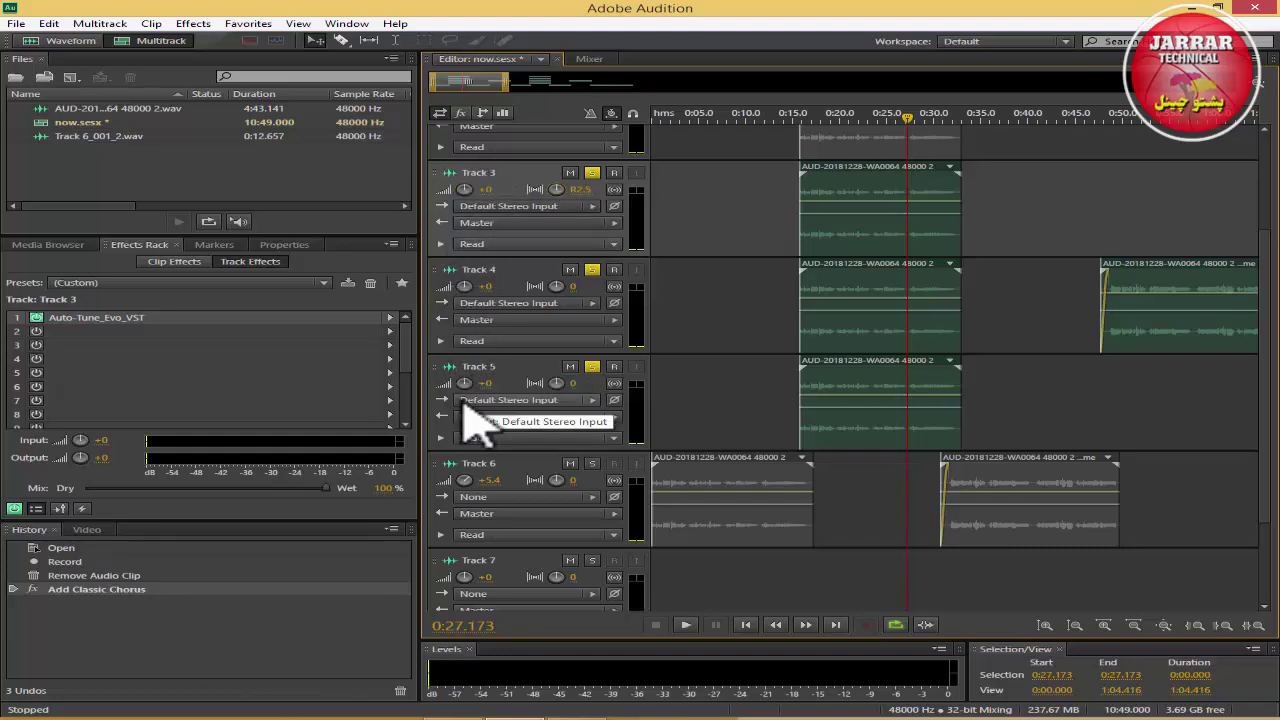
{"action": "left_click", "coordinate": [492, 480]}
{"action": "key", "text": "Return"}
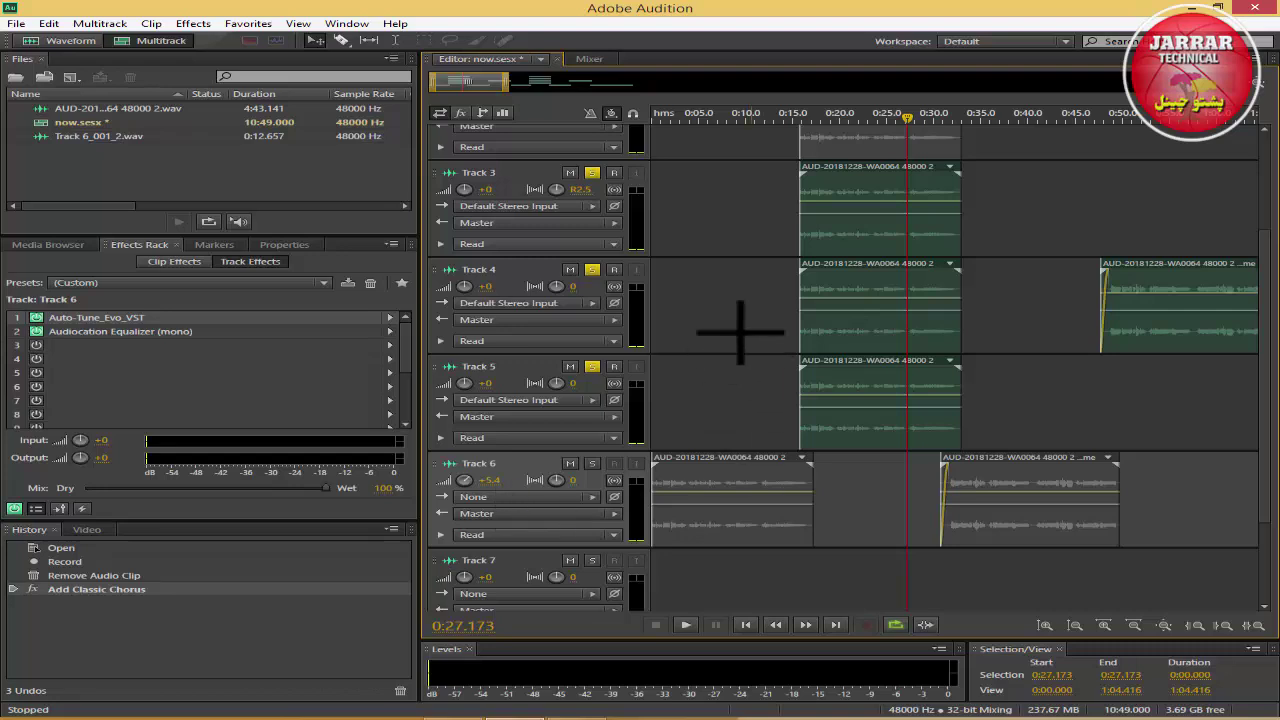
Toggle Track 6's solo on and off, and turn off solo on Tracks 5, 4 and 3.
{"action": "left_click", "coordinate": [592, 463]}
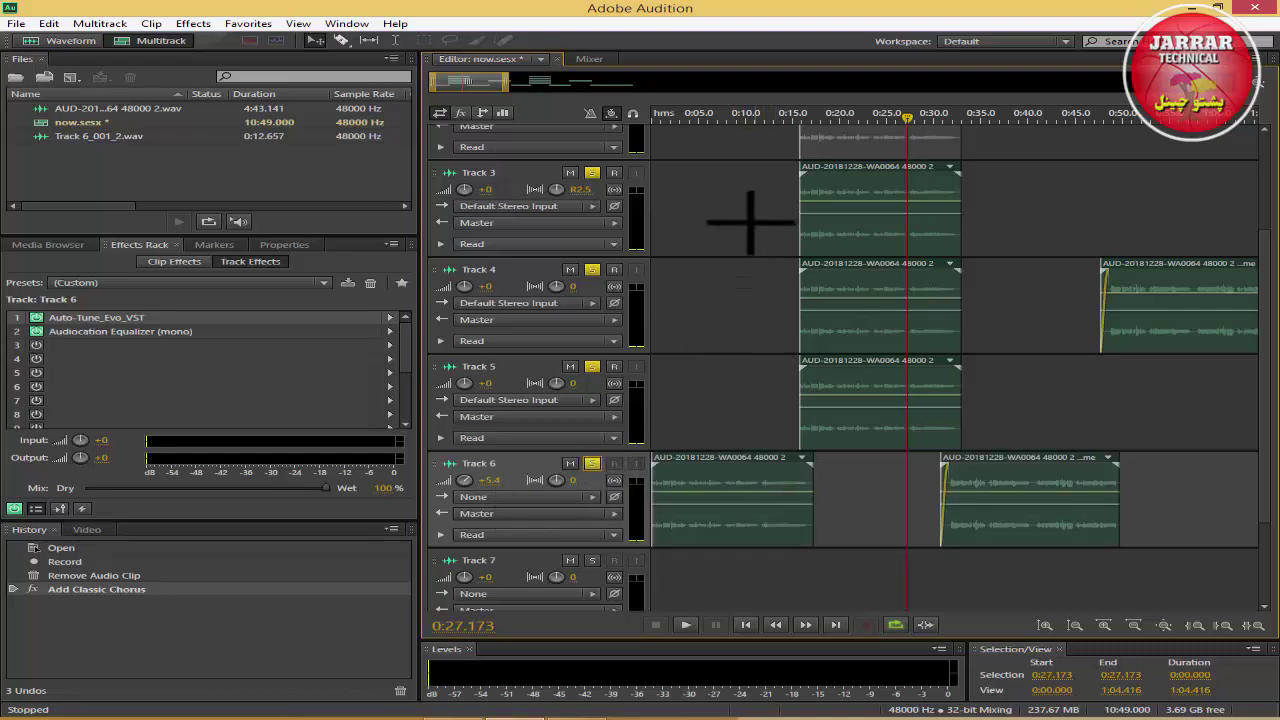
{"action": "left_click", "coordinate": [592, 463]}
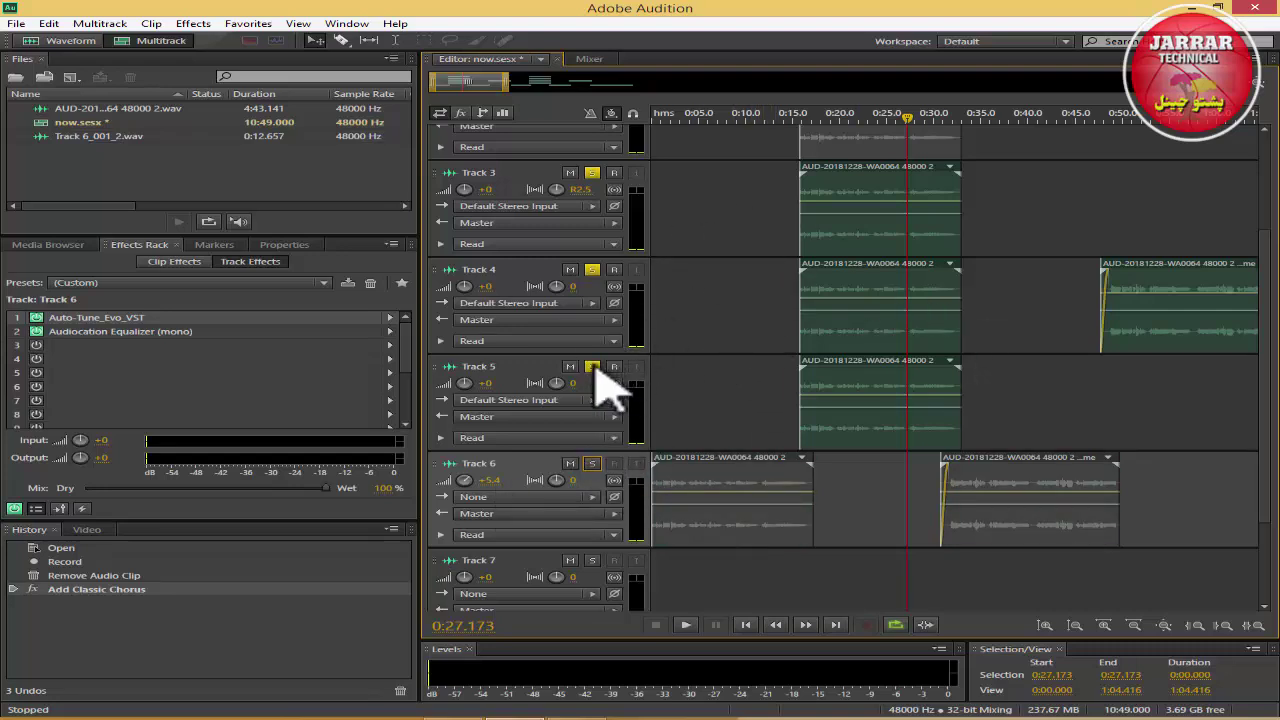
{"action": "left_click", "coordinate": [592, 366]}
{"action": "left_click", "coordinate": [592, 269]}
{"action": "left_click", "coordinate": [602, 185]}
{"action": "left_click", "coordinate": [592, 173]}
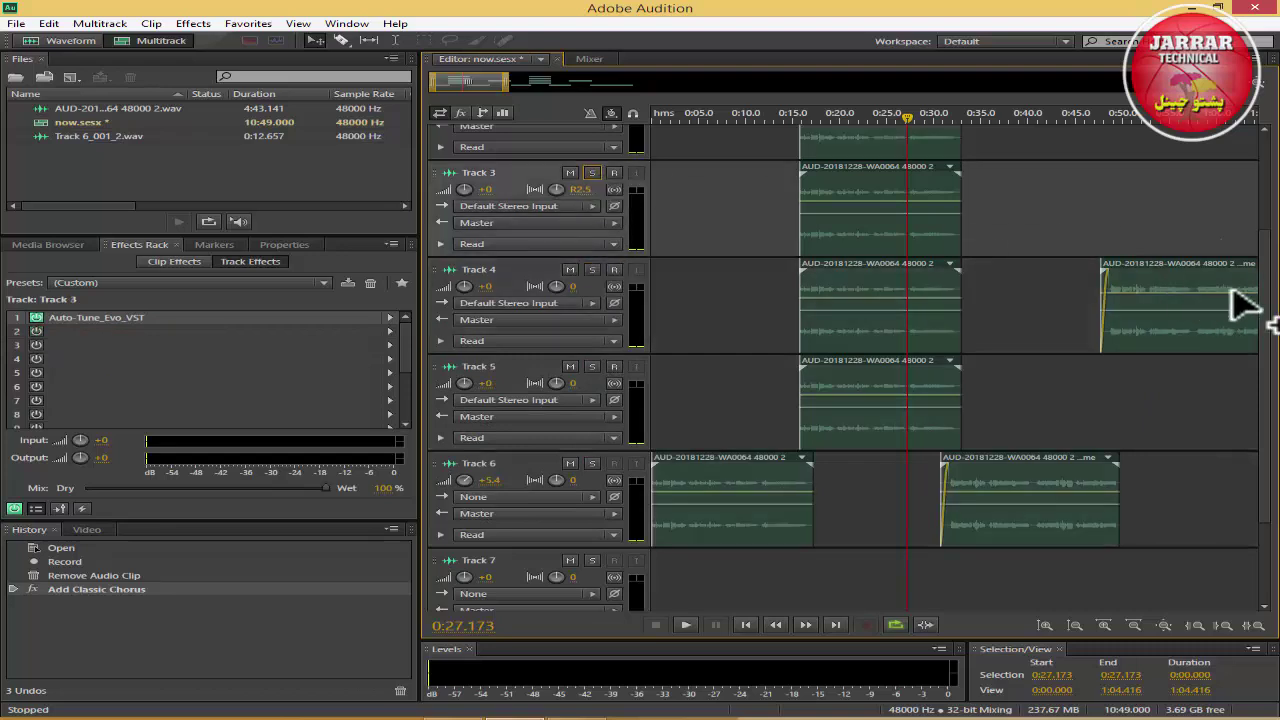
Mute Track 2, move the playhead to about 0:09.4, and select the stacked clips on Tracks 3 to 5.
{"action": "scroll", "coordinate": [1262, 300], "scroll_direction": "up", "scroll_amount": 2}
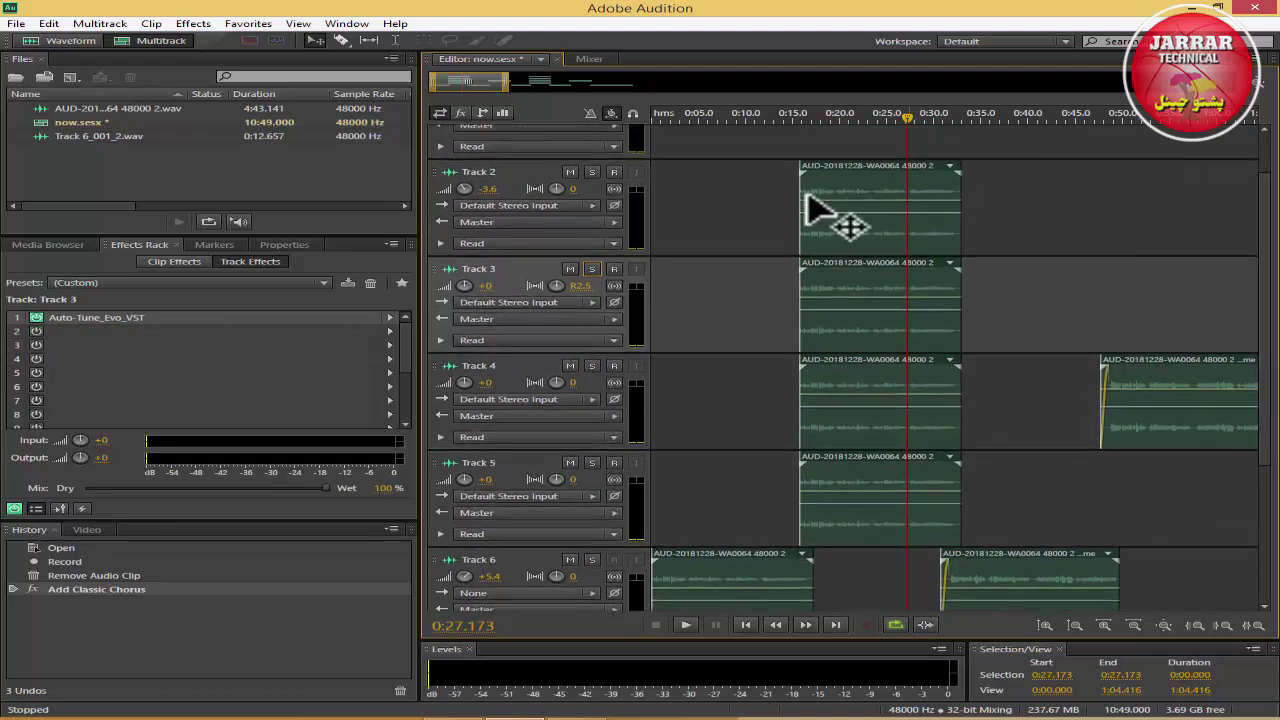
{"action": "left_click", "coordinate": [570, 172]}
{"action": "left_click", "coordinate": [742, 114]}
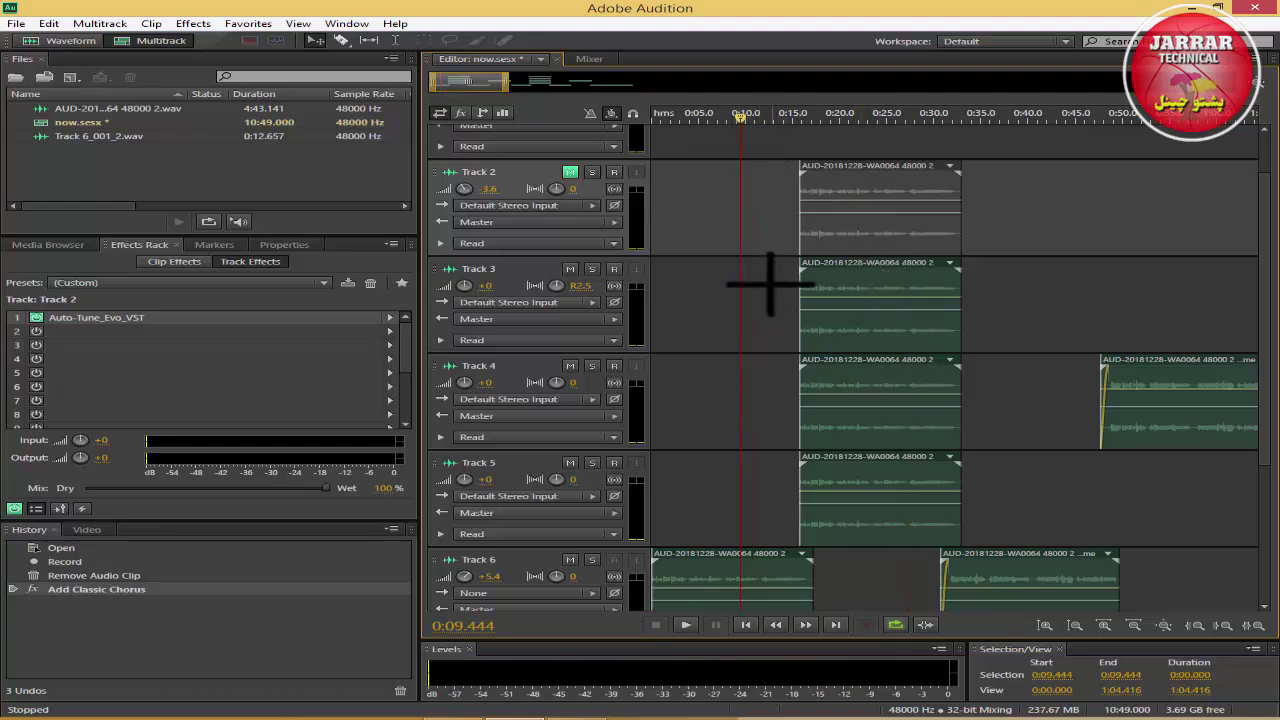
{"action": "left_click_drag", "start_coordinate": [770, 286], "coordinate": [1000, 485]}
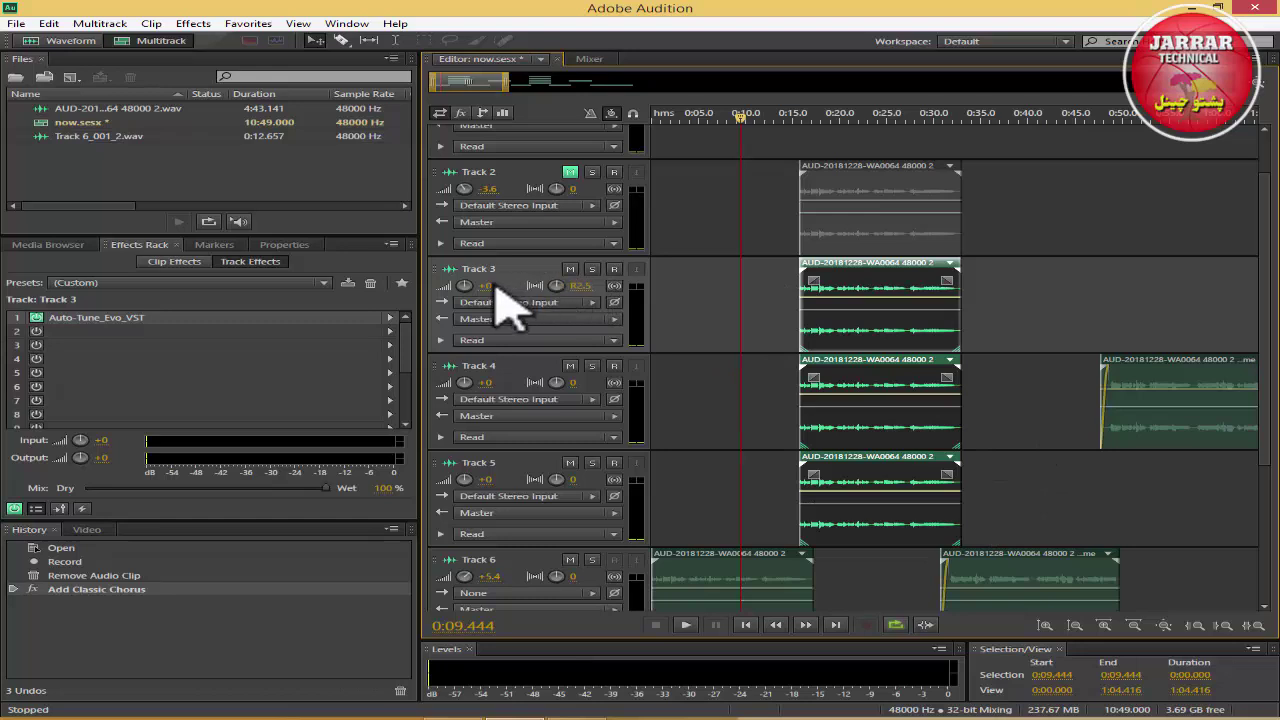
Pan Track 3 to R48.2 and play the mix past the start of the stacked clips.
{"action": "left_click_drag", "start_coordinate": [560, 290], "coordinate": [568, 268]}
{"action": "left_click_drag", "start_coordinate": [560, 286], "coordinate": [562, 323]}
{"action": "left_click_drag", "start_coordinate": [557, 382], "coordinate": [556, 390]}
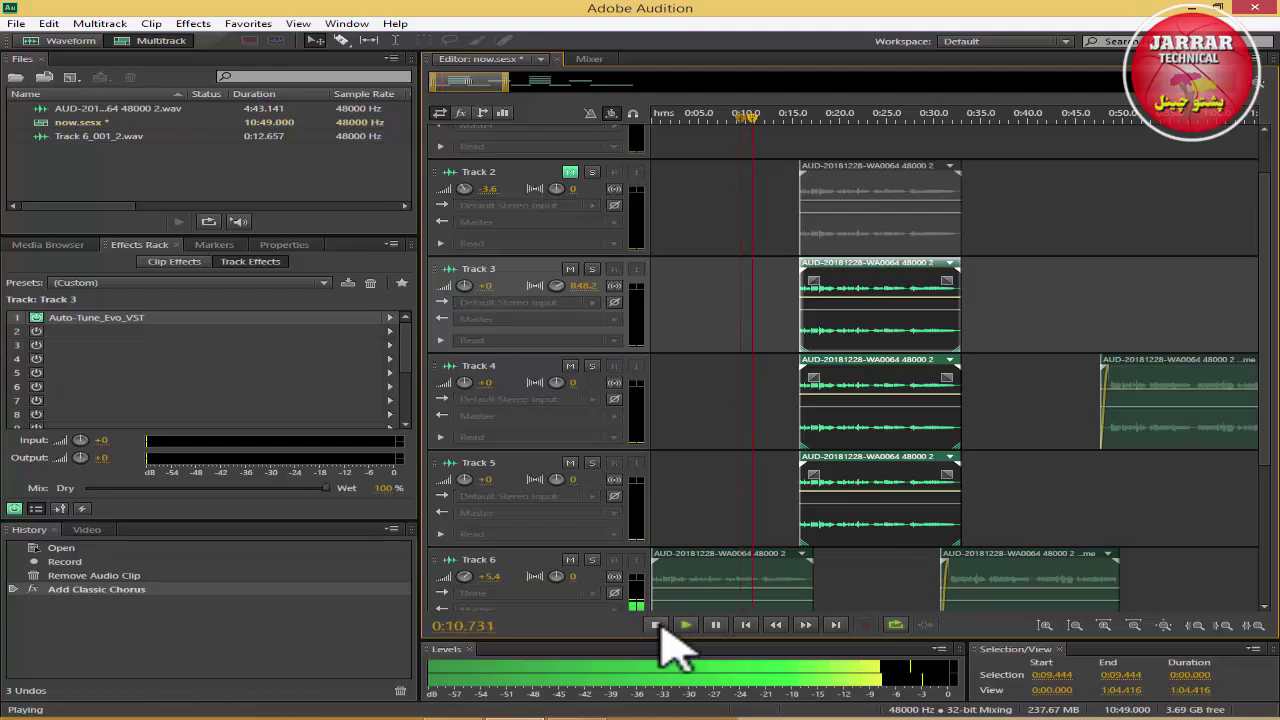
{"action": "left_click", "coordinate": [657, 626]}
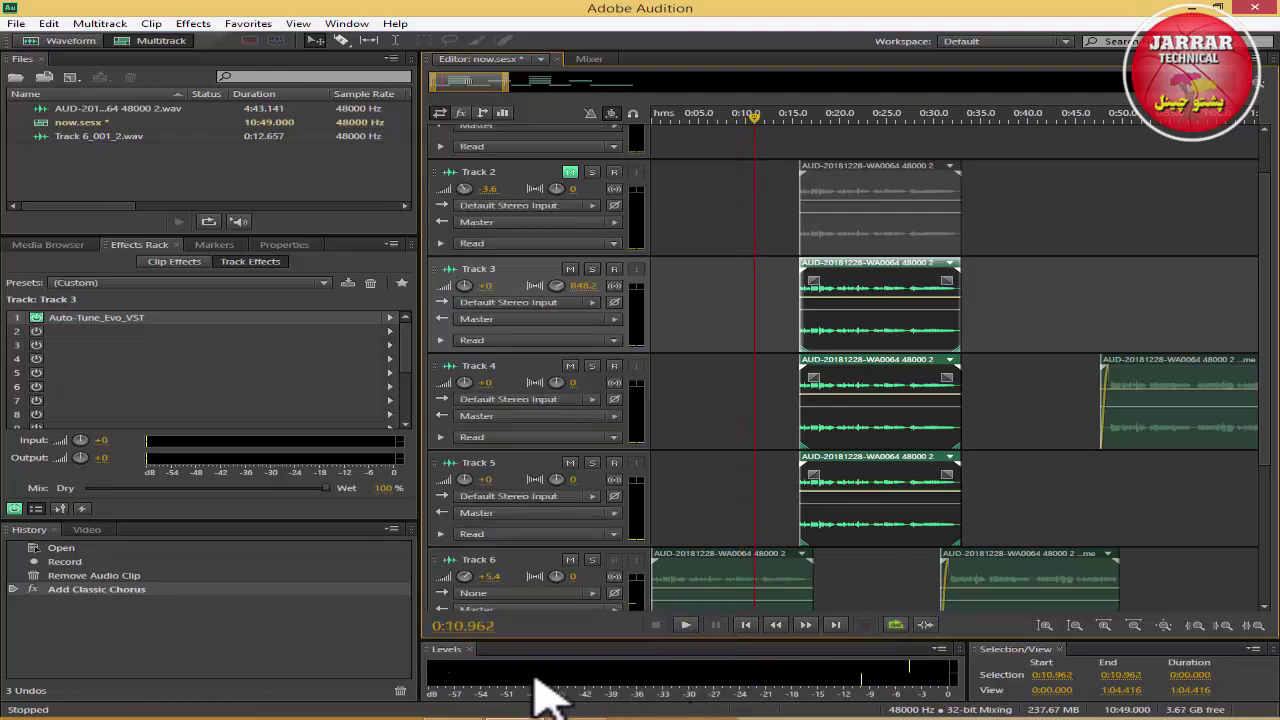
{"action": "left_click", "coordinate": [686, 624]}
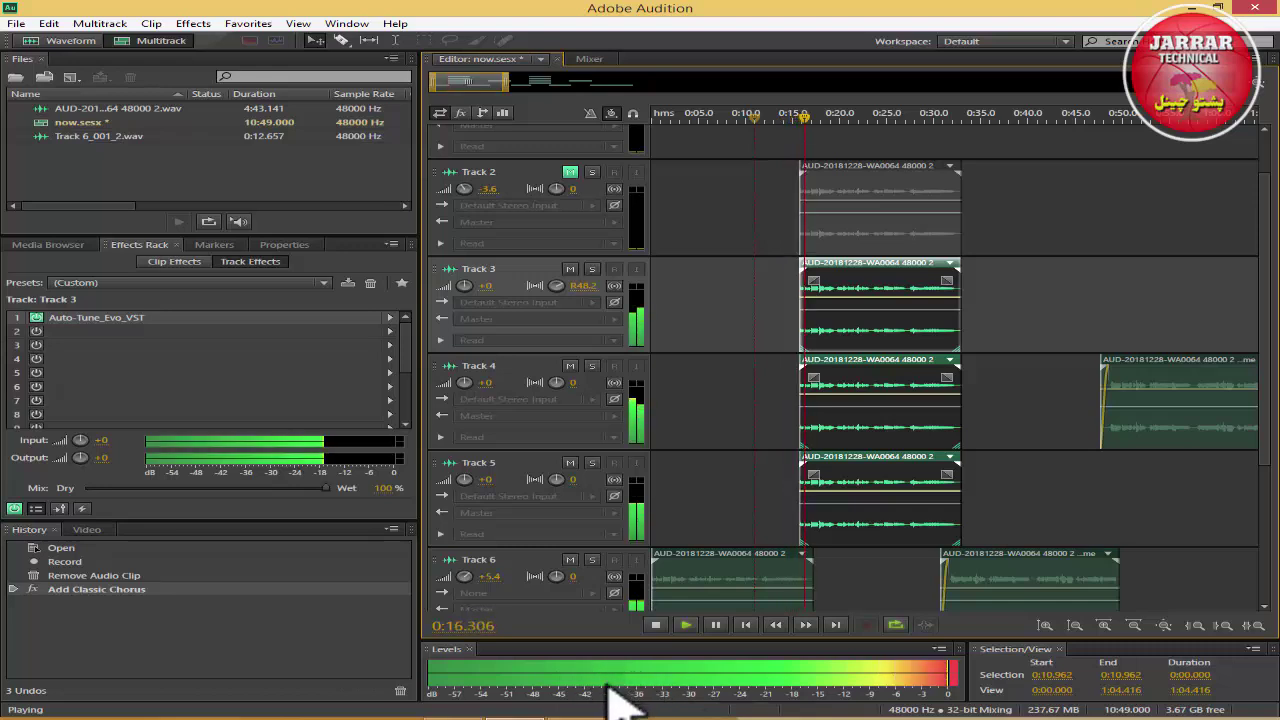
{"action": "left_click", "coordinate": [656, 624]}
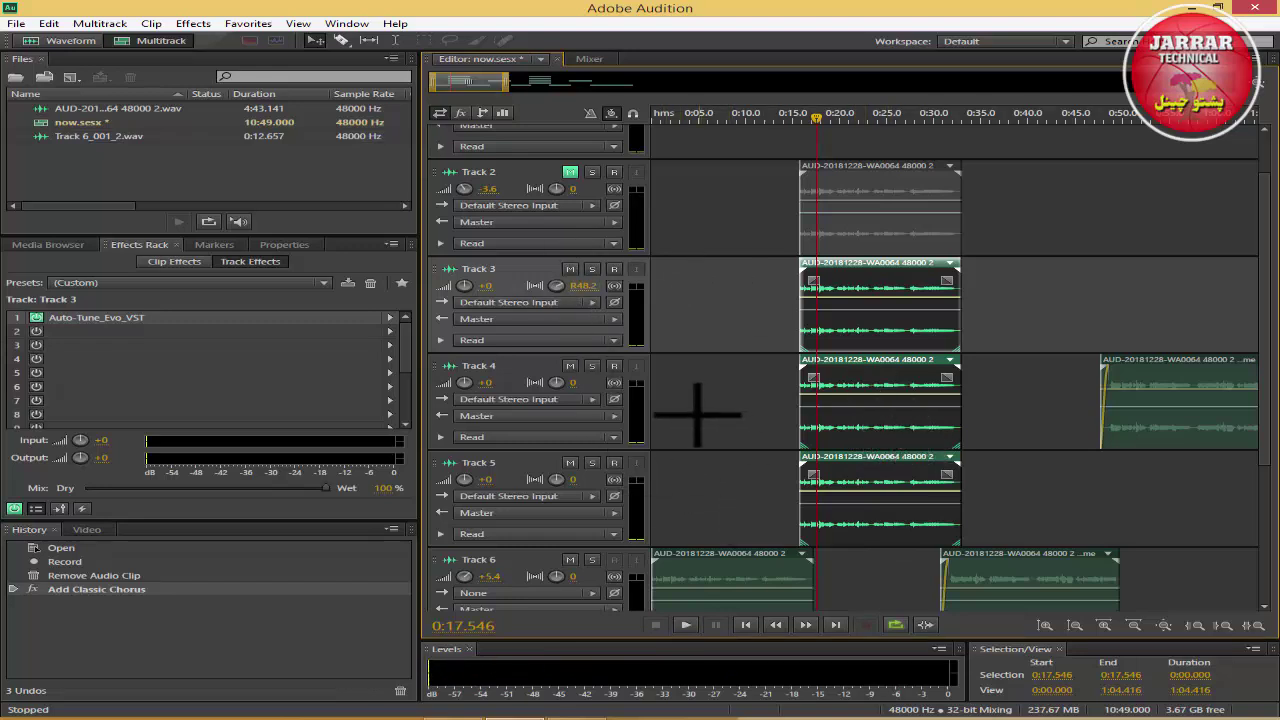
Pan Track 6 fully right to R100 and audition it from about 0:03.8.
{"action": "left_click", "coordinate": [688, 118]}
{"action": "left_click", "coordinate": [570, 578]}
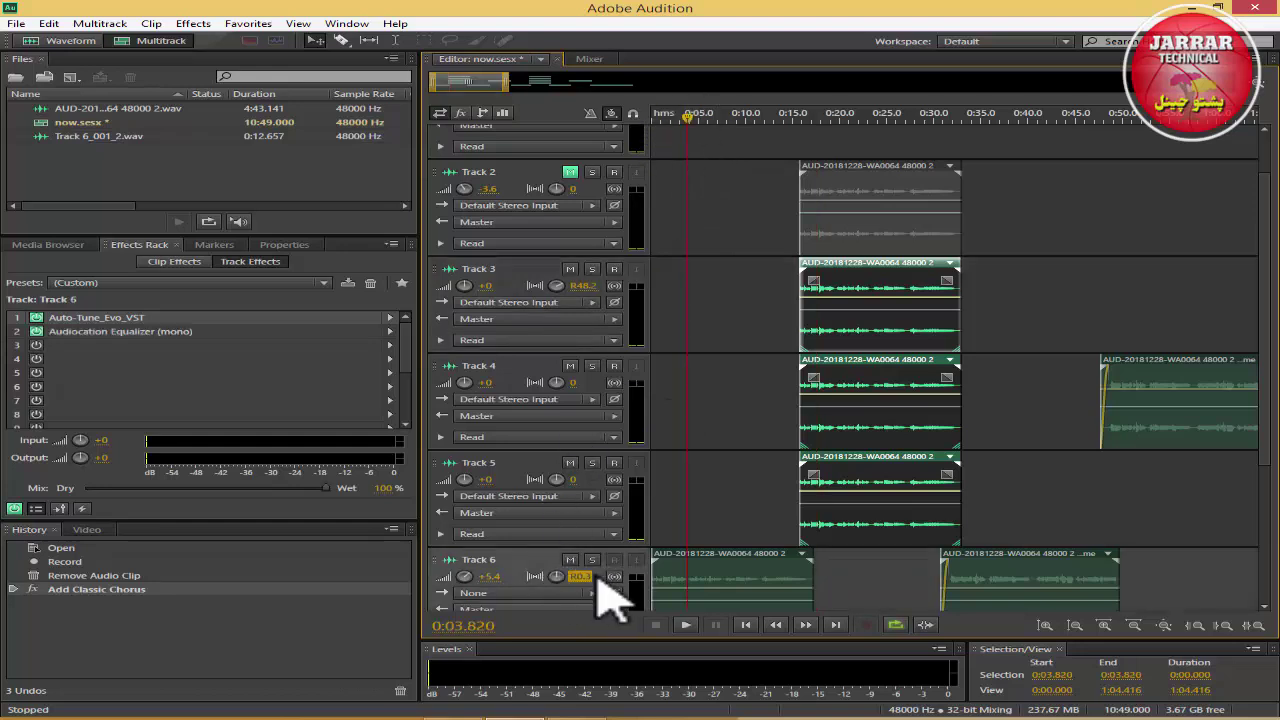
{"action": "left_click_drag", "start_coordinate": [556, 576], "coordinate": [570, 515]}
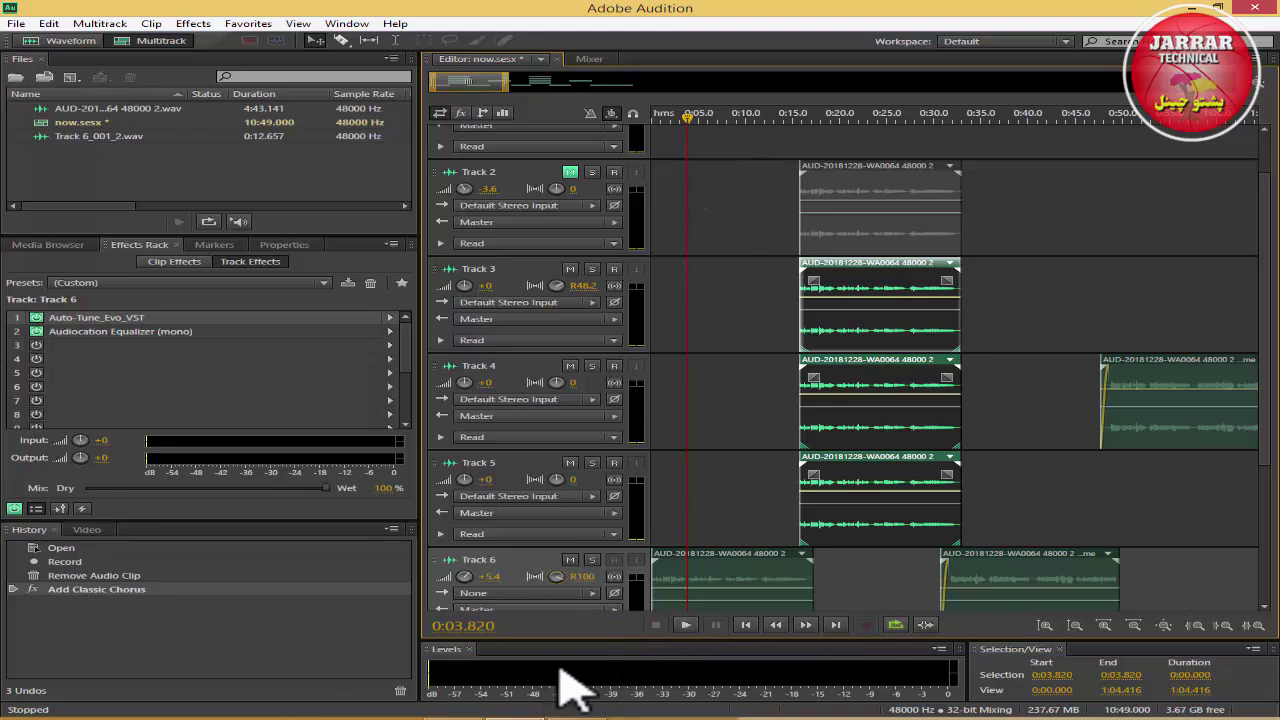
{"action": "left_click", "coordinate": [685, 625]}
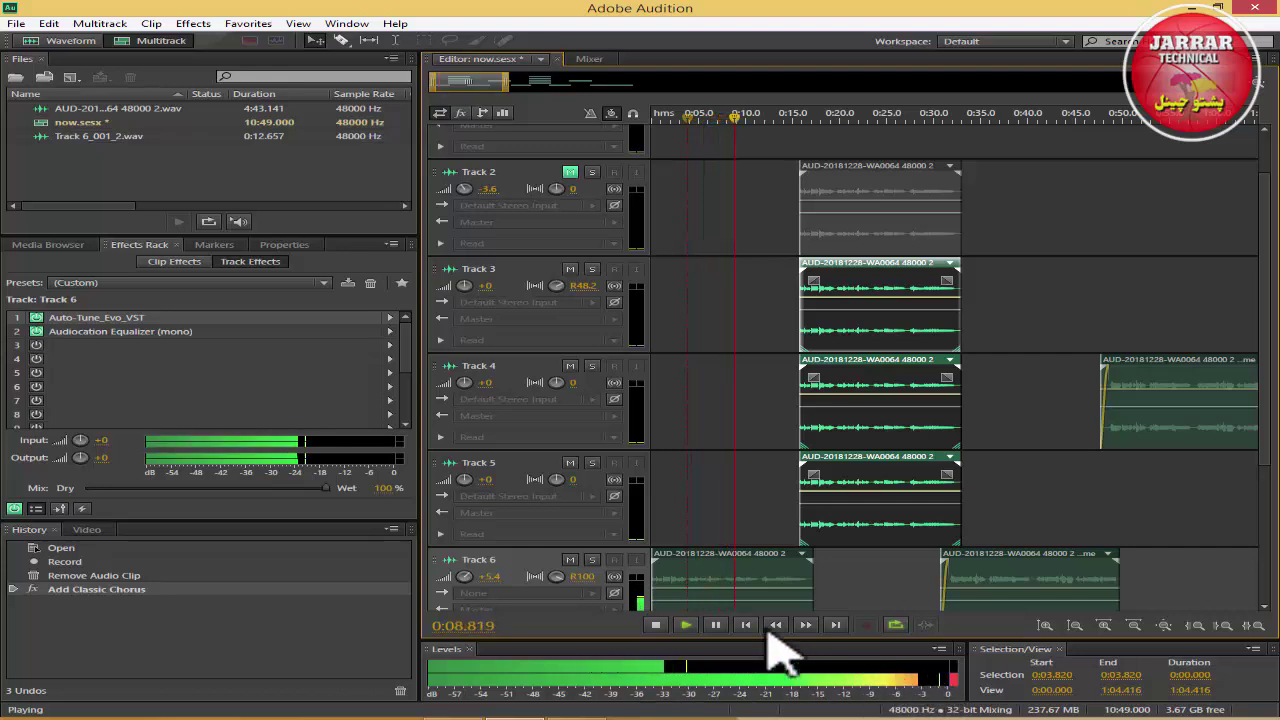
{"action": "left_click", "coordinate": [656, 625]}
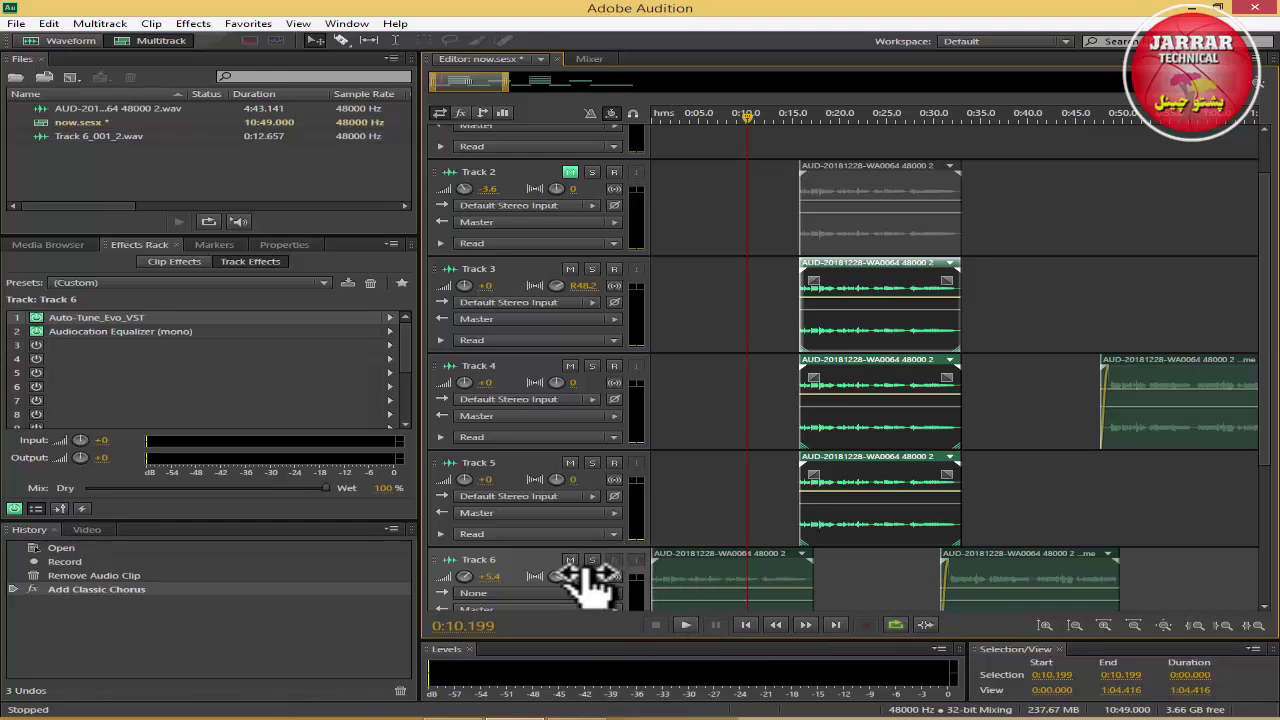
Replay Track 6 panned right, pan it fully left to L100, and audition that briefly.
{"action": "left_click", "coordinate": [686, 624]}
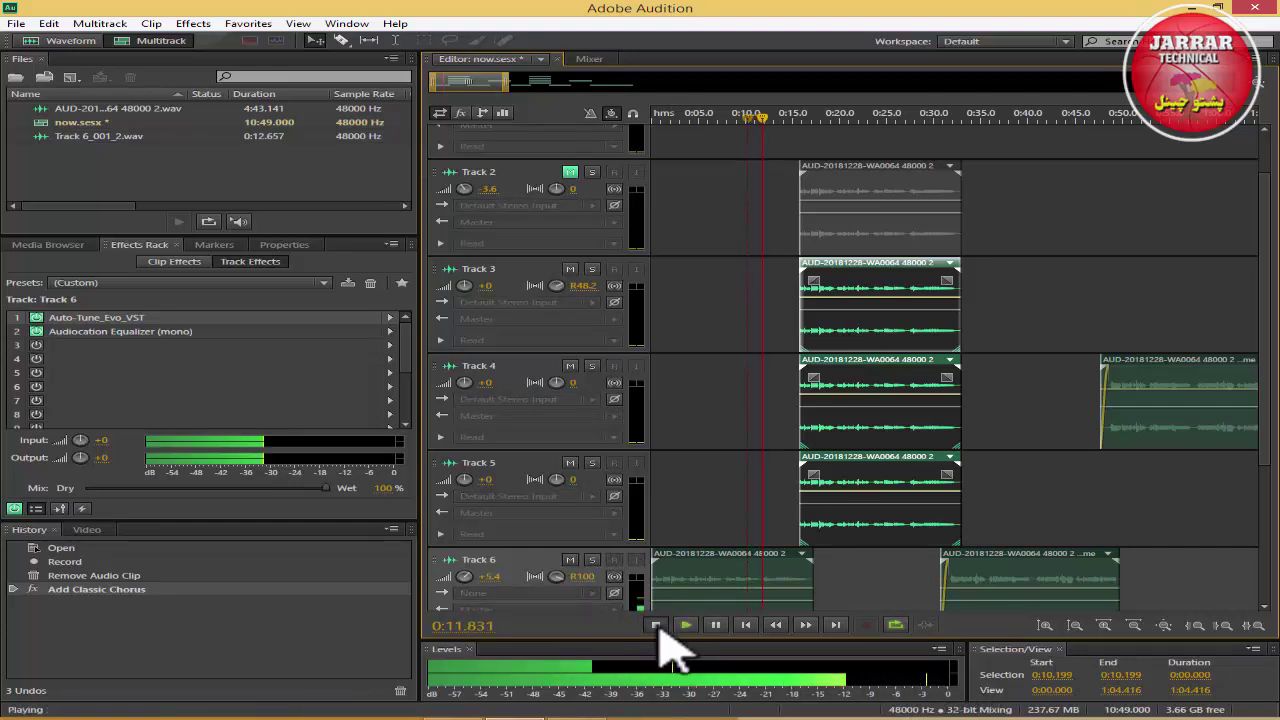
{"action": "key", "text": "space"}
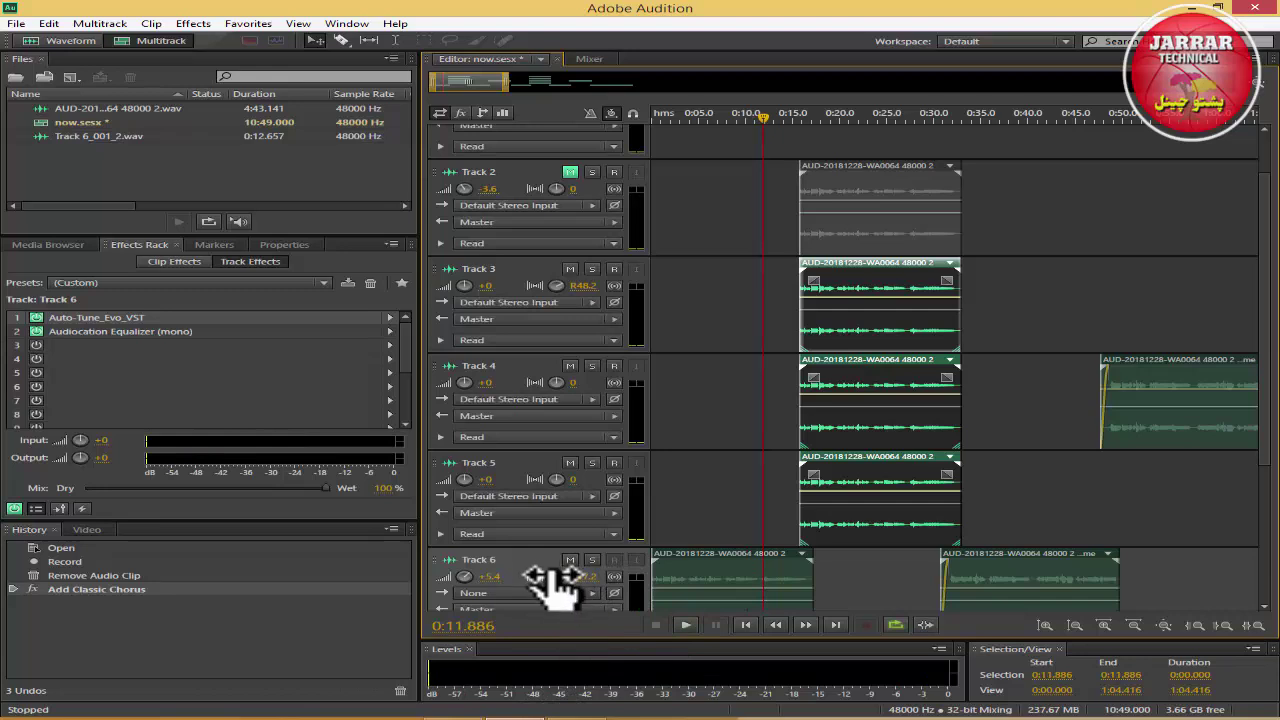
{"action": "scroll", "coordinate": [556, 576], "scroll_direction": "down", "scroll_amount": 1}
{"action": "left_click", "coordinate": [688, 625]}
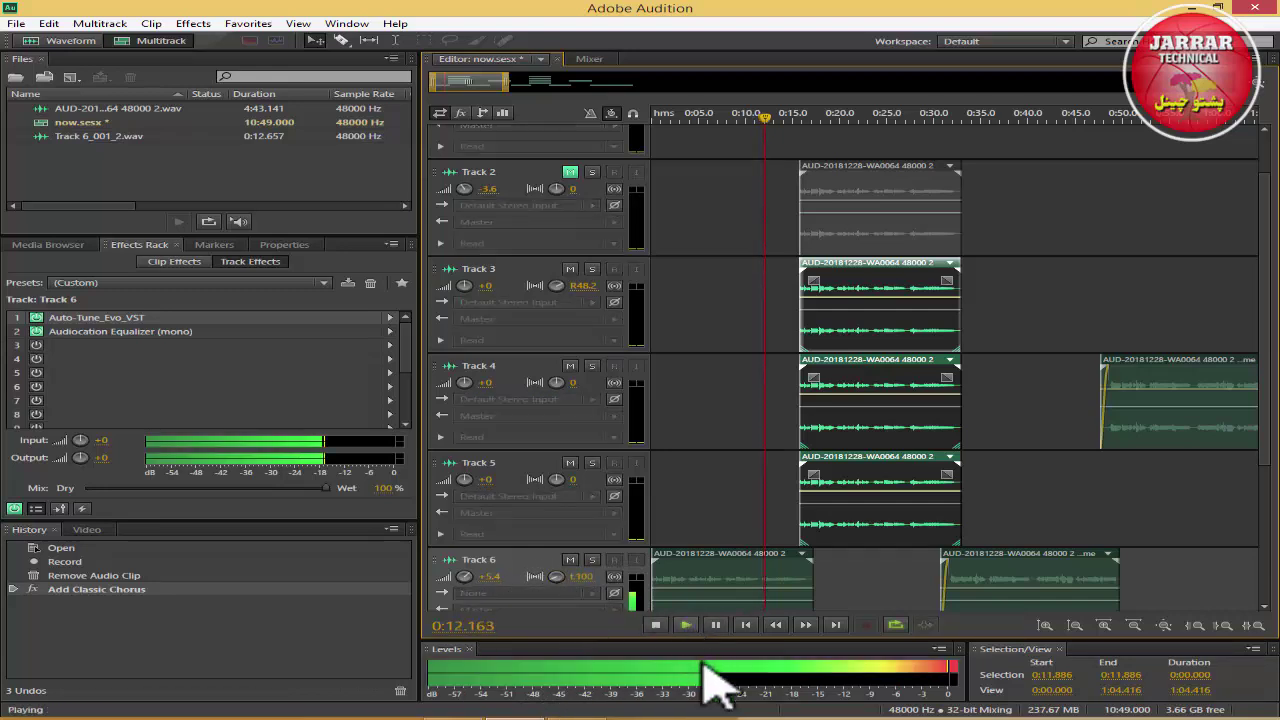
{"action": "left_click", "coordinate": [656, 625]}
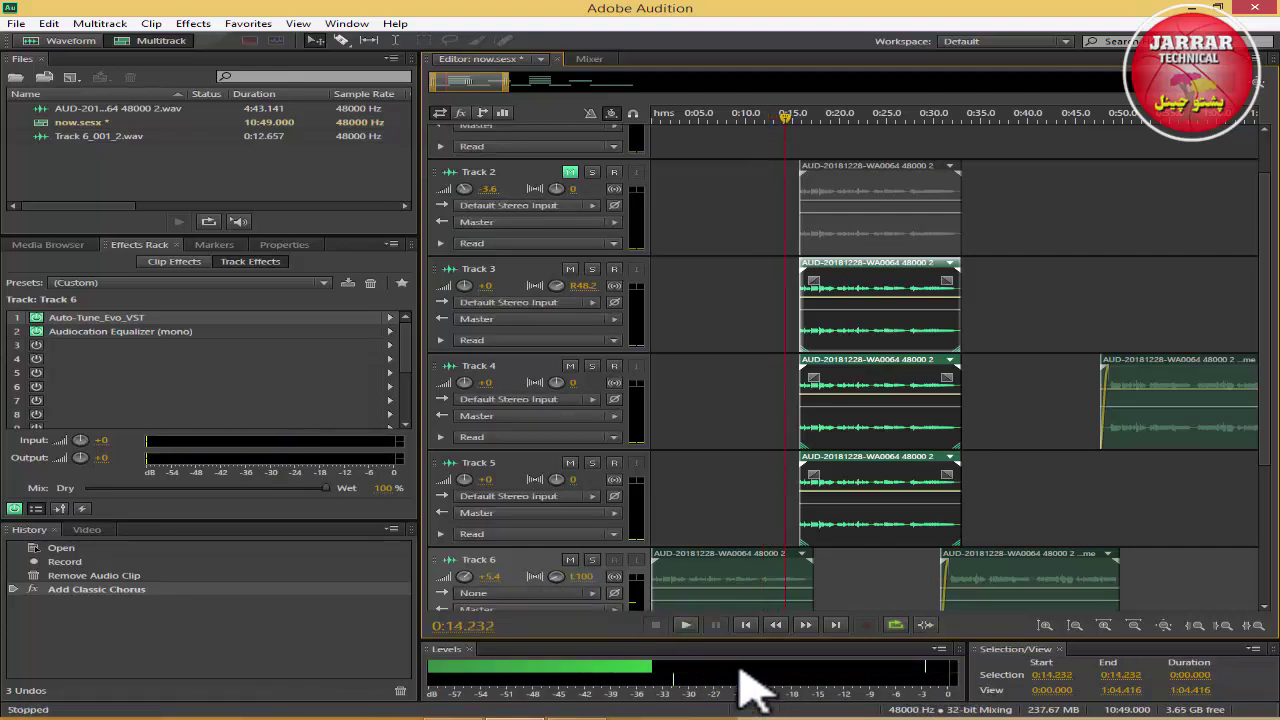
Set Track 6's pan back to 0 and deselect the clips on Tracks 3 to 5.
{"action": "left_click", "coordinate": [584, 577]}
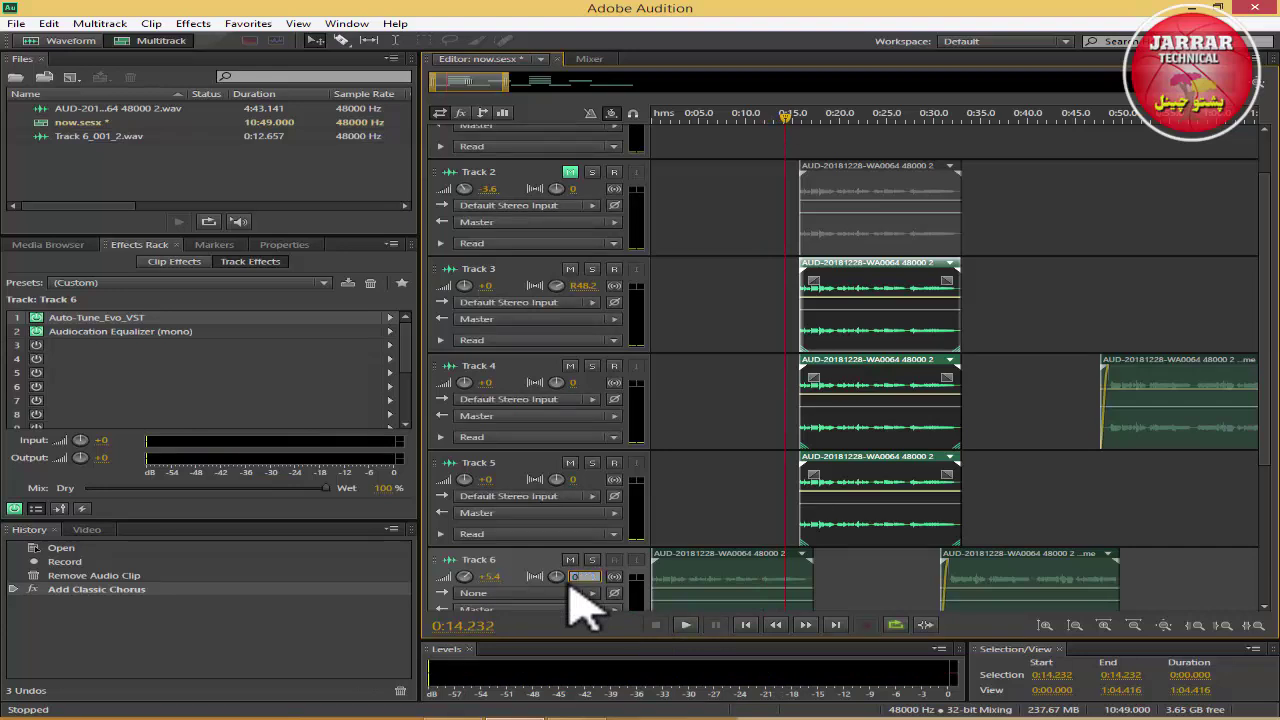
{"action": "key", "text": "Return"}
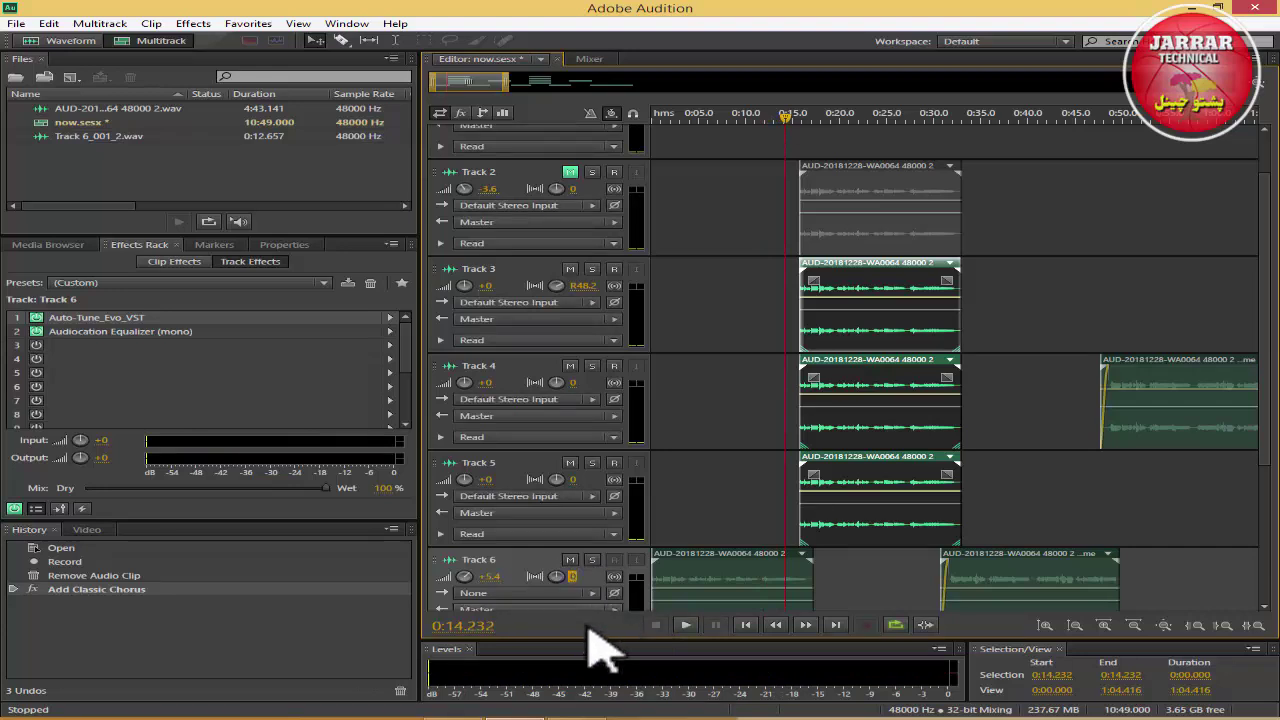
{"action": "left_click", "coordinate": [745, 302]}
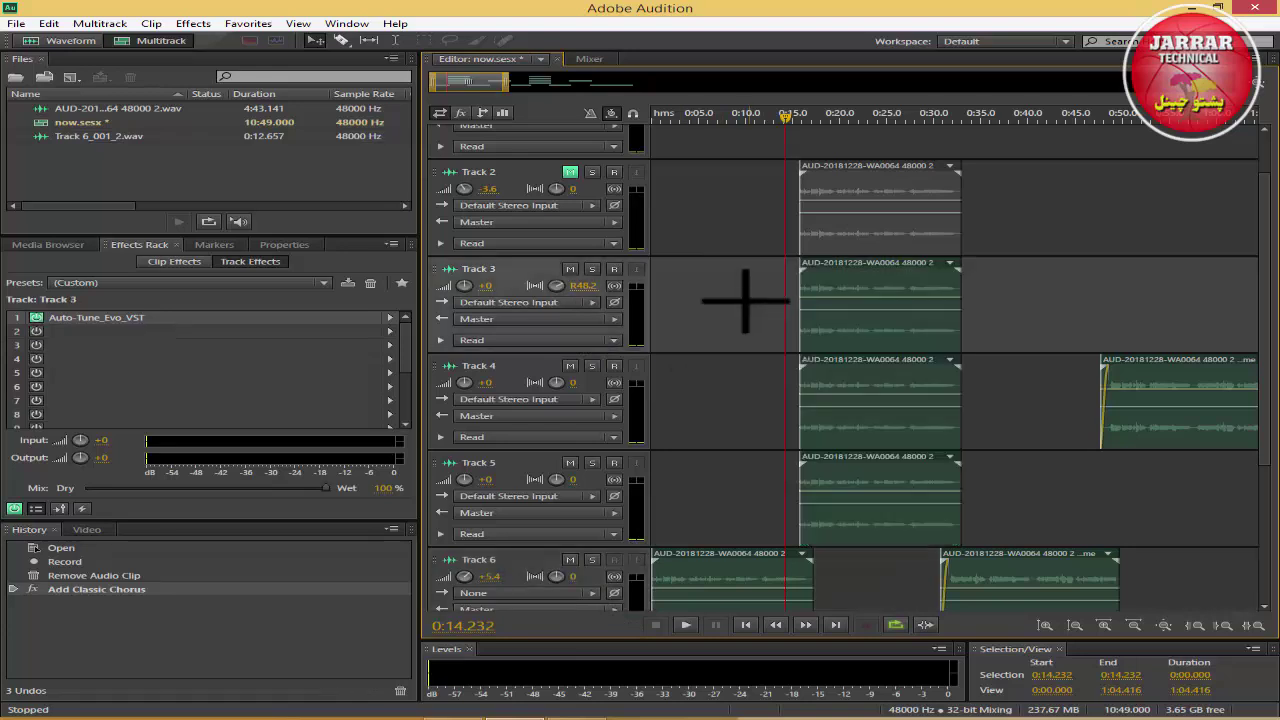
{"action": "left_click", "coordinate": [727, 213]}
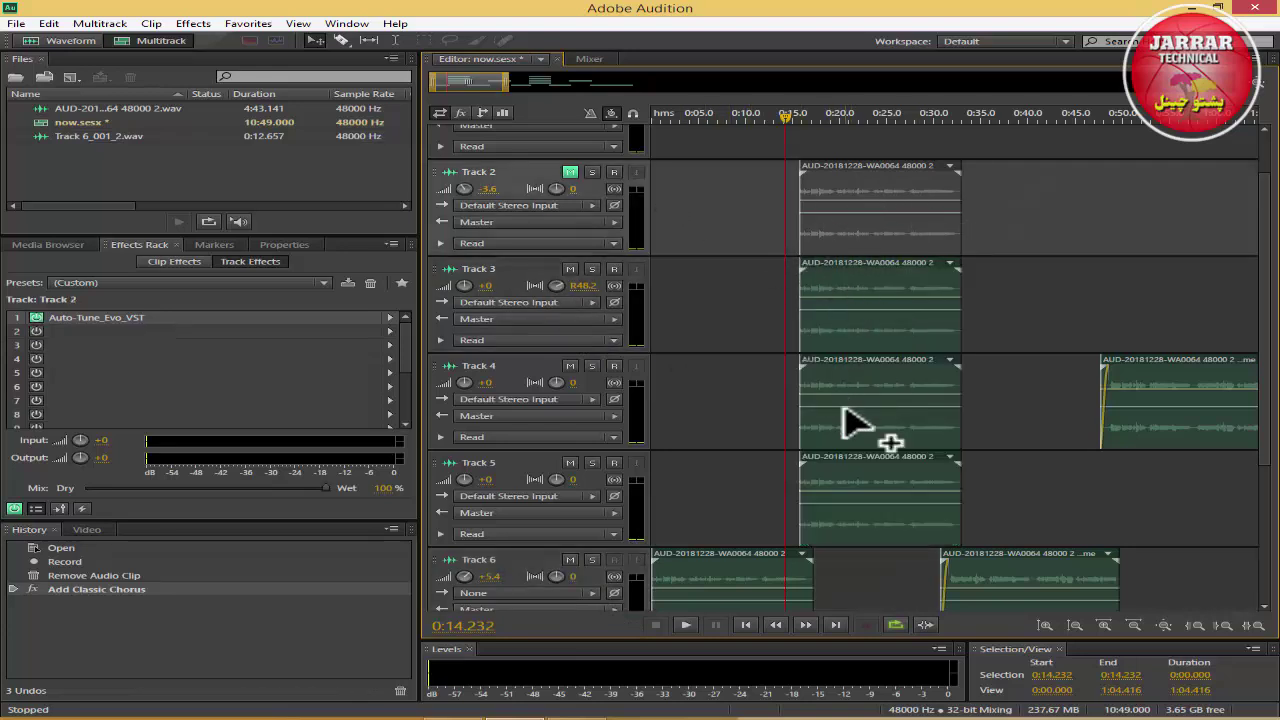
Pan Track 3 to R68.5 and Track 4 to L45.2, and select Tracks 5 and 3 in turn.
{"action": "left_click", "coordinate": [562, 288]}
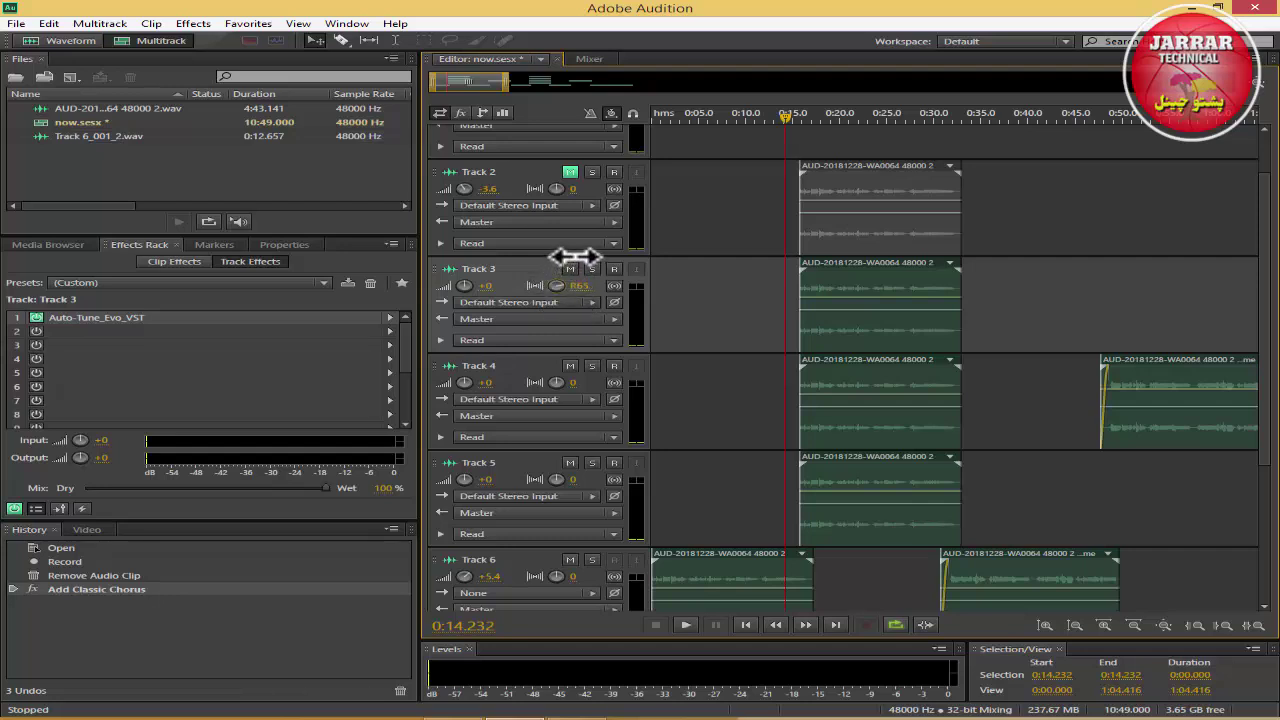
{"action": "left_click_drag", "start_coordinate": [575, 258], "coordinate": [580, 258]}
{"action": "left_click_drag", "start_coordinate": [560, 382], "coordinate": [552, 451]}
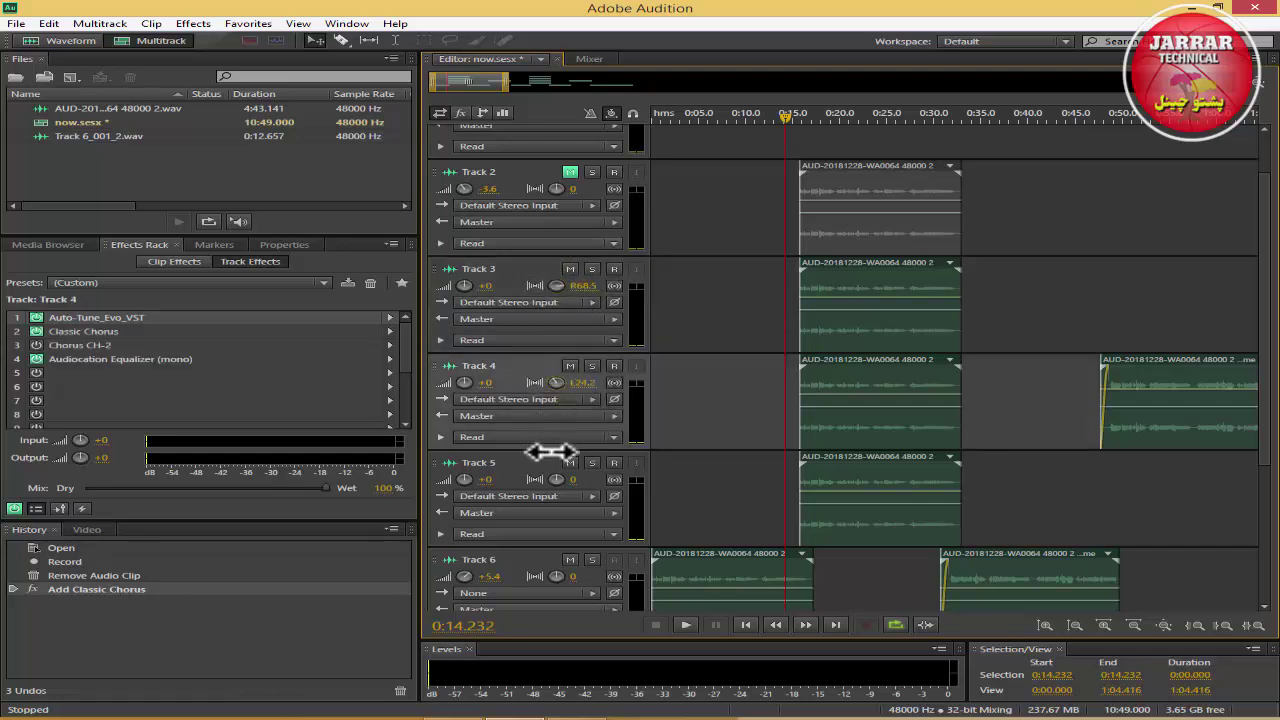
{"action": "left_click", "coordinate": [698, 485]}
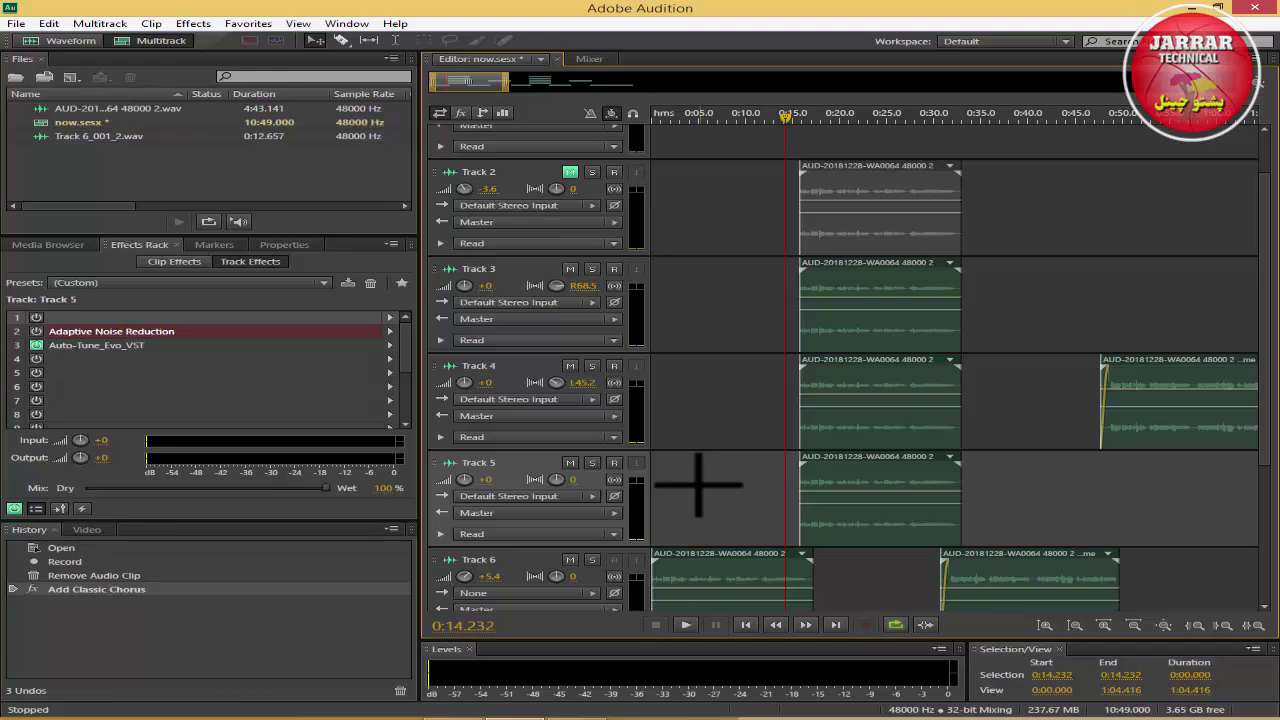
{"action": "left_click", "coordinate": [532, 280]}
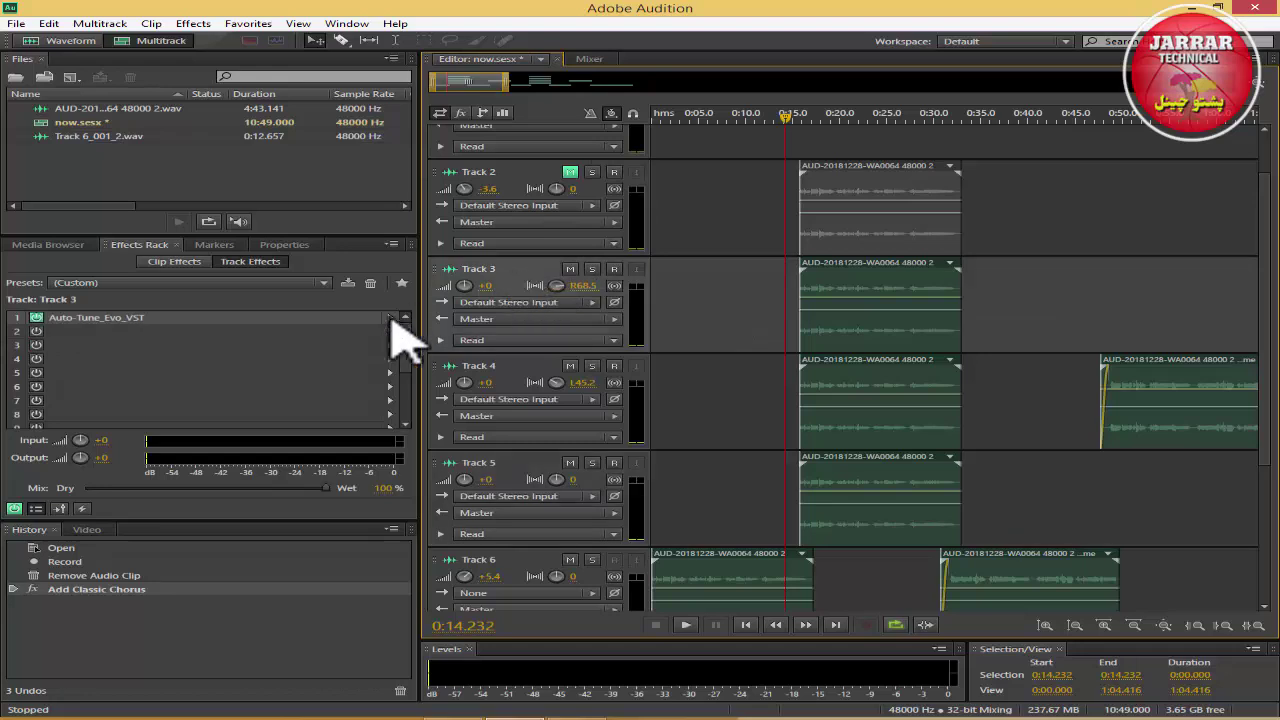
Lower the LoShelf band's gain in Track 4's Audiocation Equalizer (mono) and close the effect window.
{"action": "left_click", "coordinate": [548, 385]}
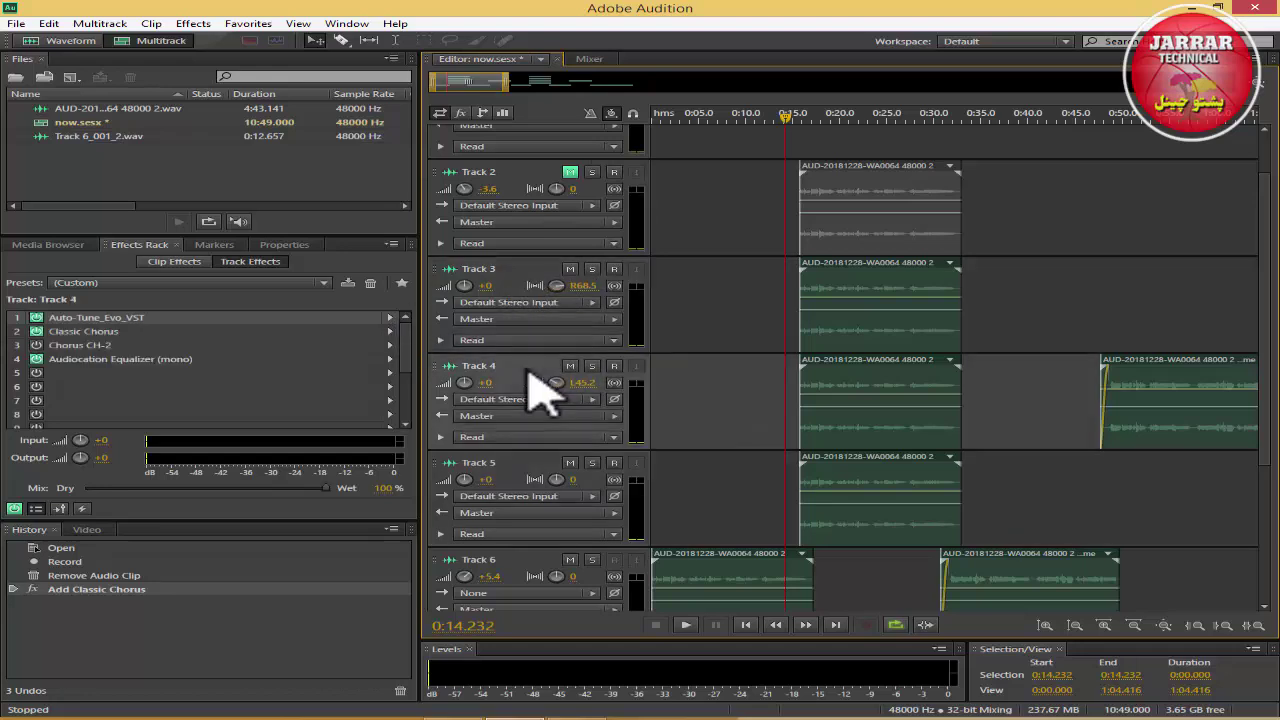
{"action": "double_click", "coordinate": [157, 360]}
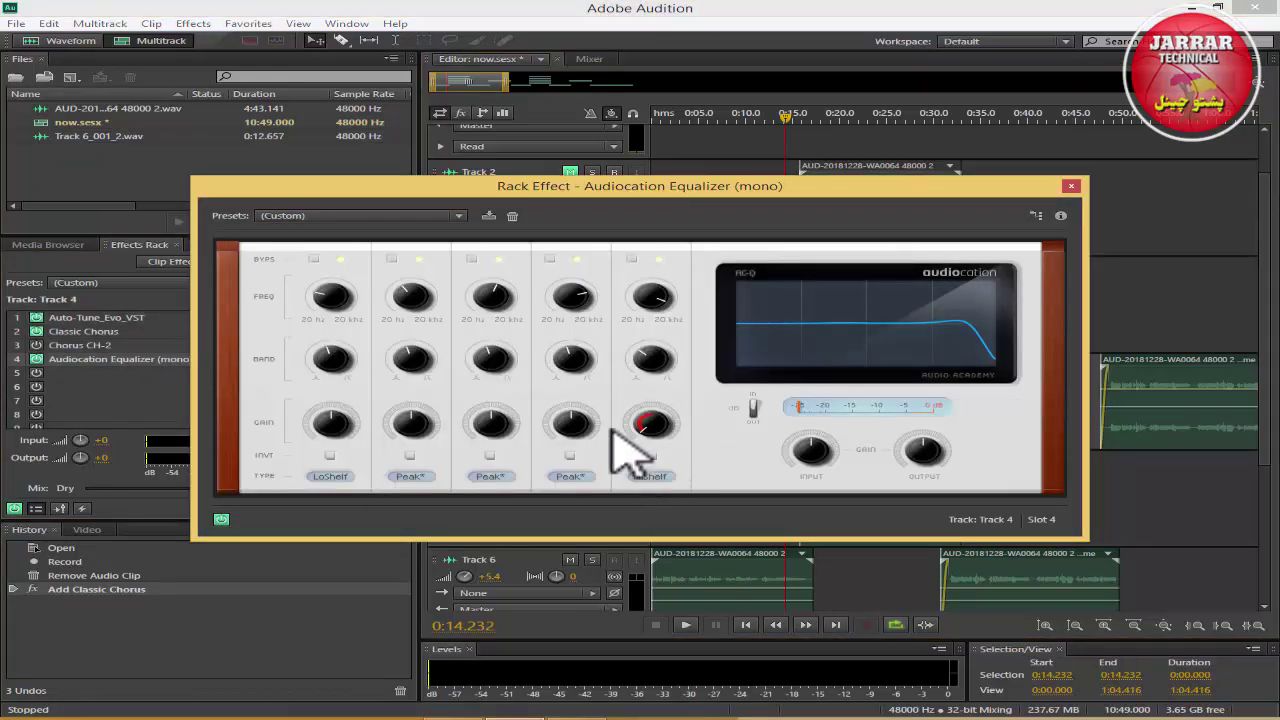
{"action": "left_click_drag", "start_coordinate": [343, 423], "coordinate": [334, 397]}
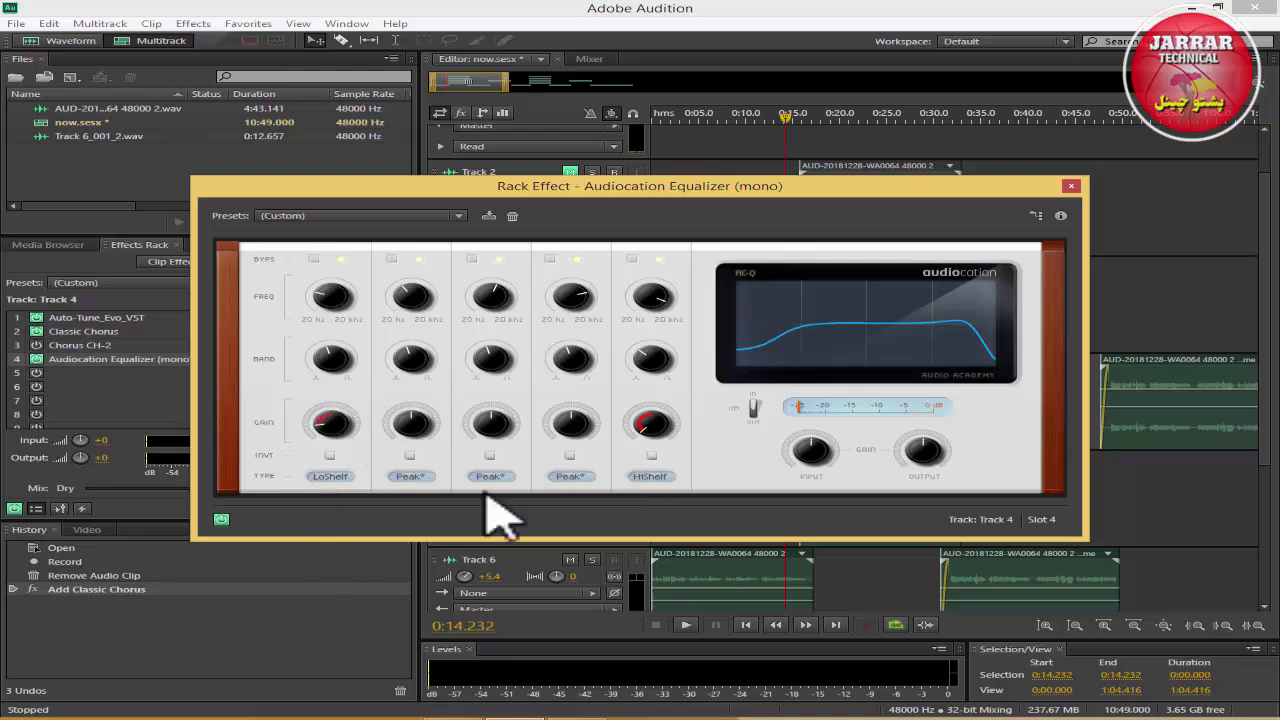
{"action": "left_click", "coordinate": [1071, 186]}
Play the session from about 0:11.9, panning Track 3 to R78 and Track 4 to L63.2 during playback.
{"action": "left_click", "coordinate": [764, 114]}
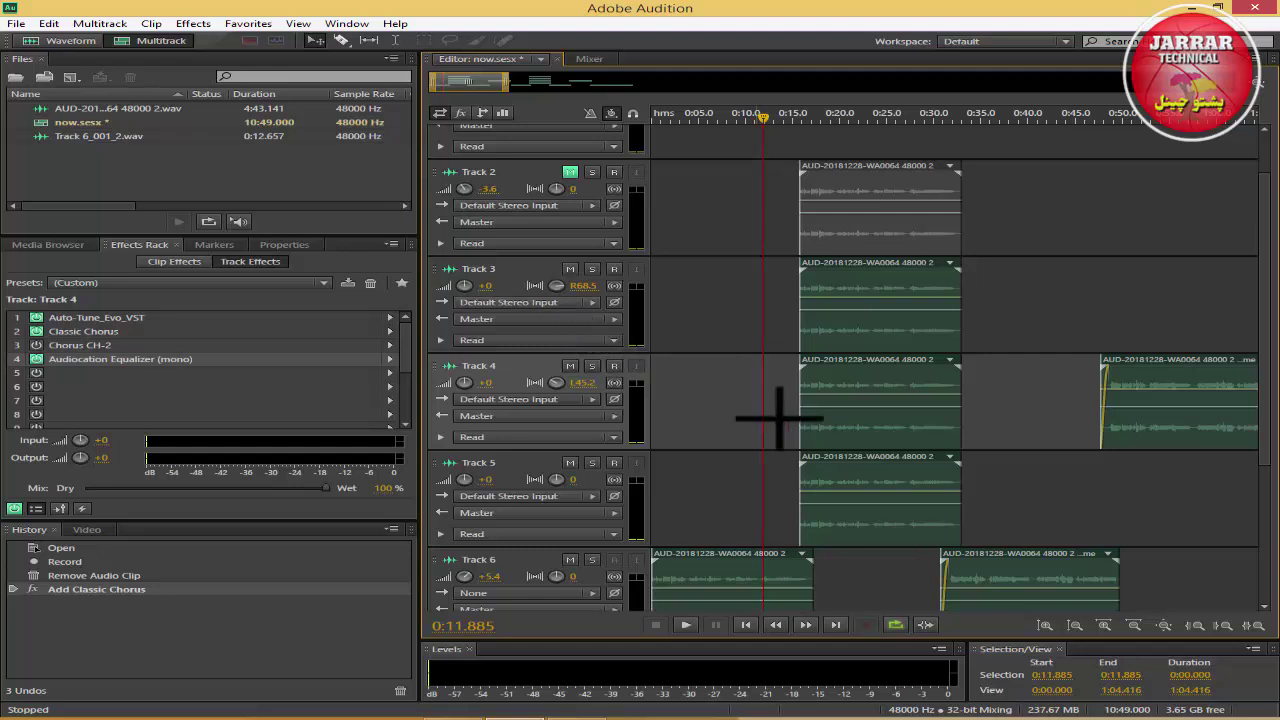
{"action": "left_click", "coordinate": [686, 625]}
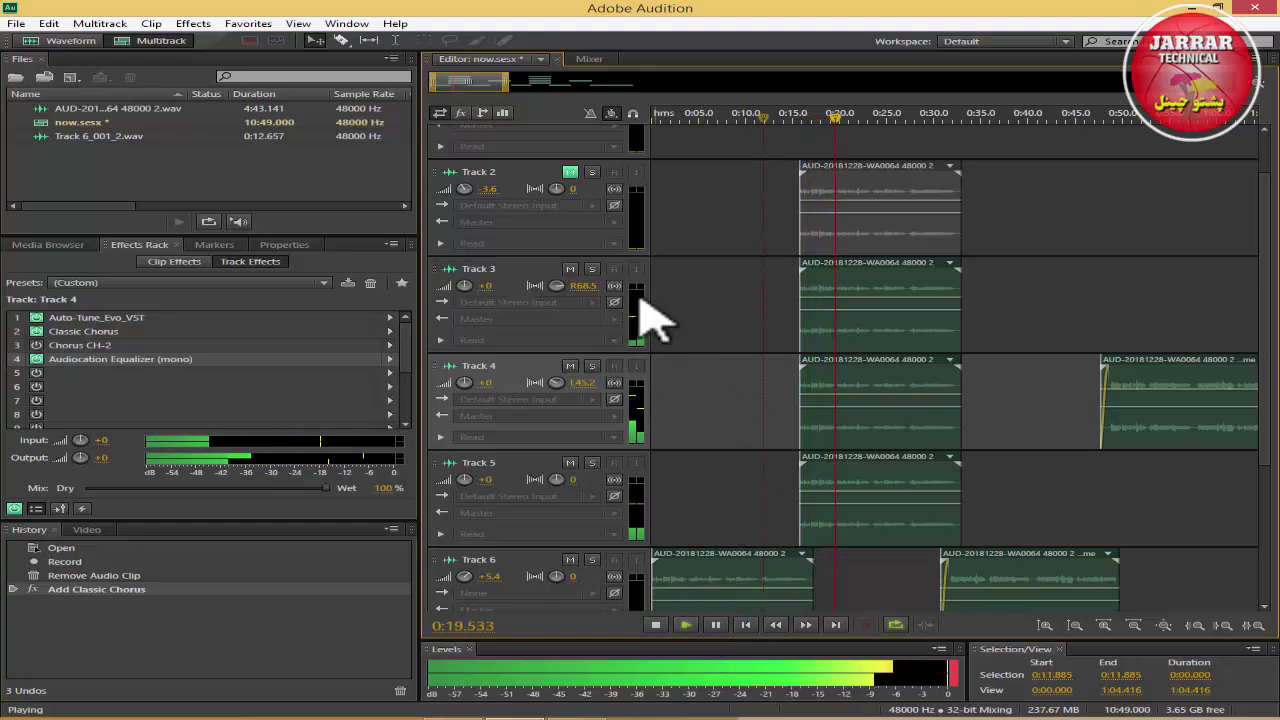
{"action": "left_click", "coordinate": [560, 275]}
{"action": "mouse_move", "coordinate": [560, 275]}
{"action": "left_mouse_down"}
{"action": "mouse_move", "coordinate": [566, 248]}
{"action": "mouse_move", "coordinate": [568, 262]}
{"action": "left_mouse_up"}
{"action": "left_click_drag", "start_coordinate": [568, 395], "coordinate": [586, 420]}
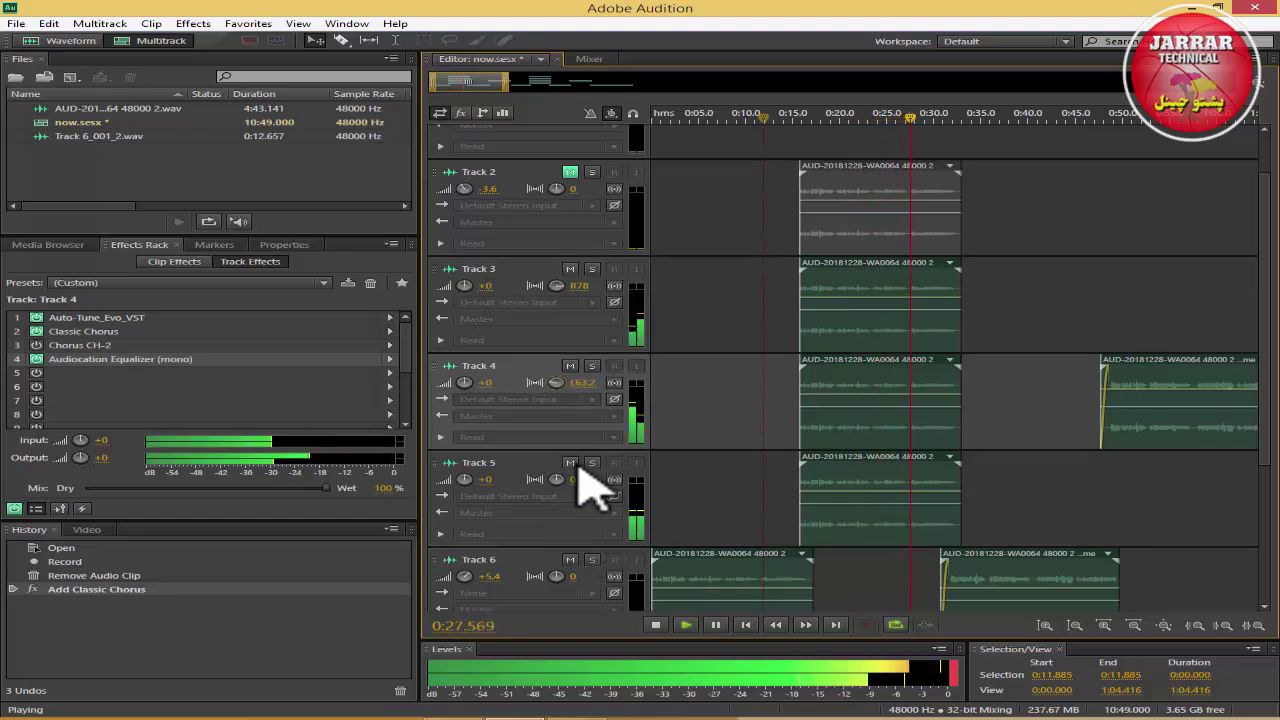
Mute Track 5 during playback to compare the mix without it, stop playback, and unmute the track.
{"action": "left_click", "coordinate": [570, 463]}
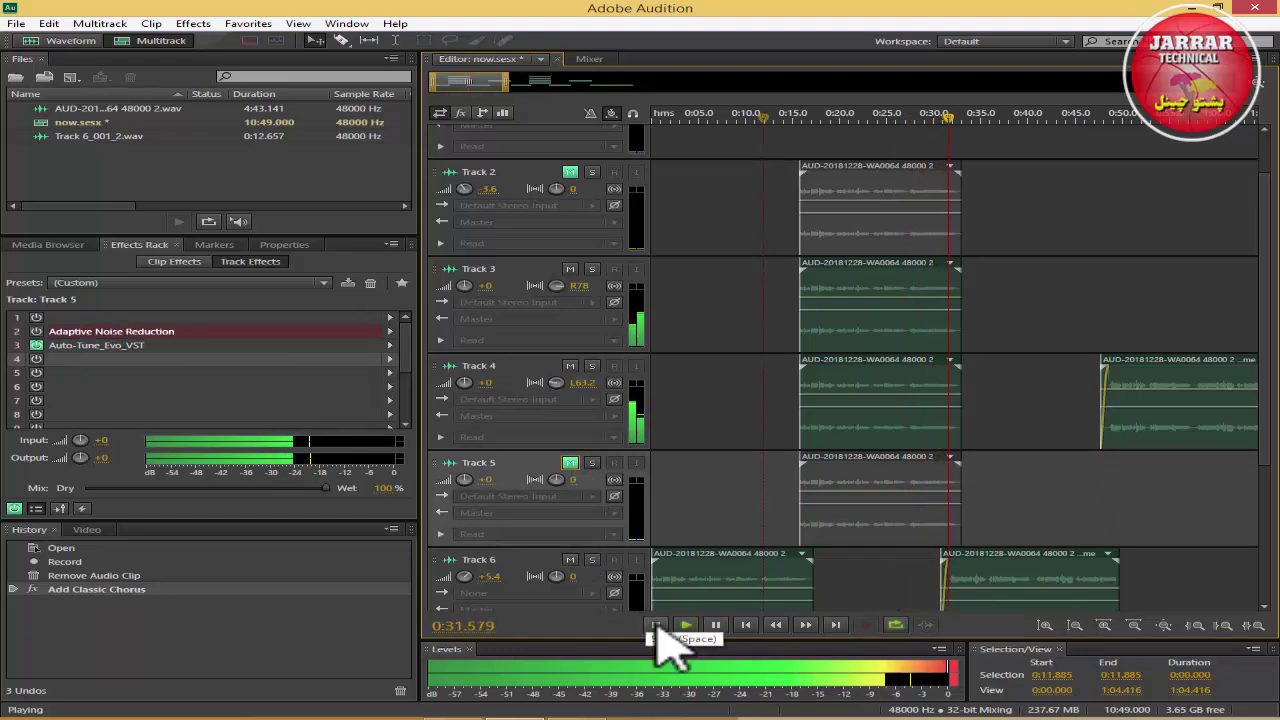
{"action": "left_click", "coordinate": [655, 624]}
{"action": "left_click", "coordinate": [570, 463]}
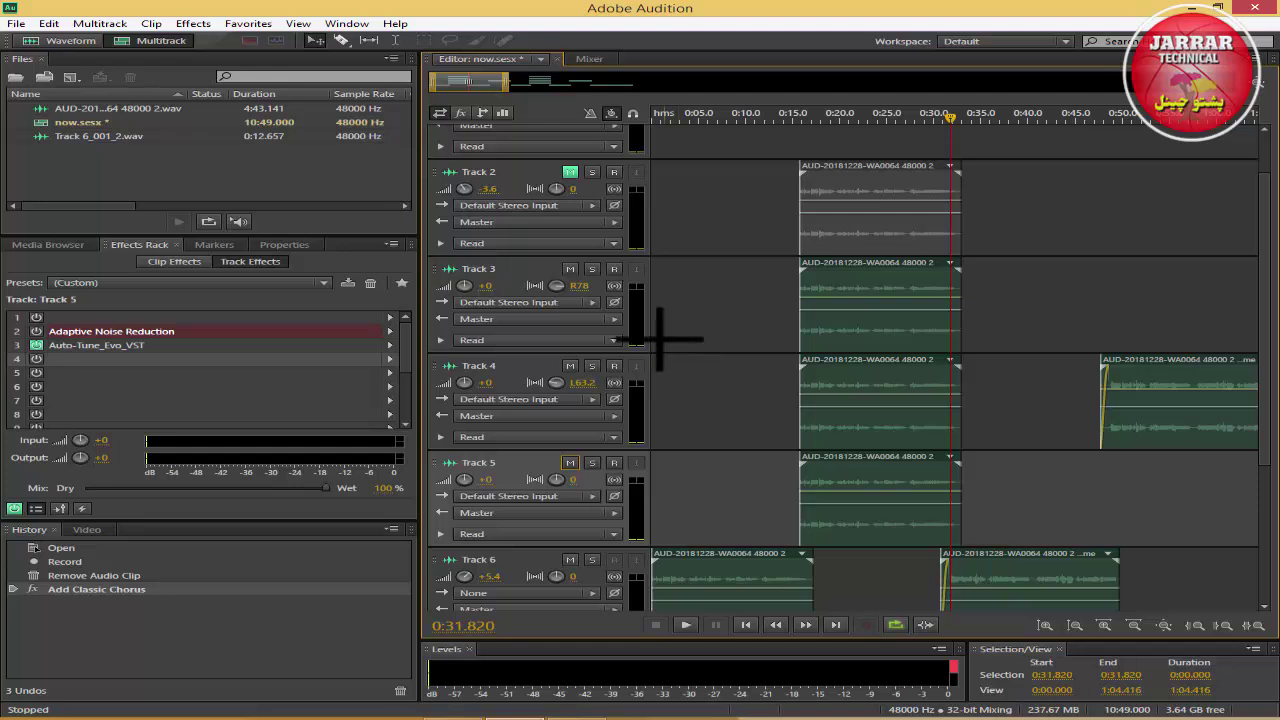
Review the Auto-Tune_Evo_VST settings on Track 2, including Transpose, and close the effect window.
{"action": "left_click", "coordinate": [530, 182]}
{"action": "double_click", "coordinate": [86, 318]}
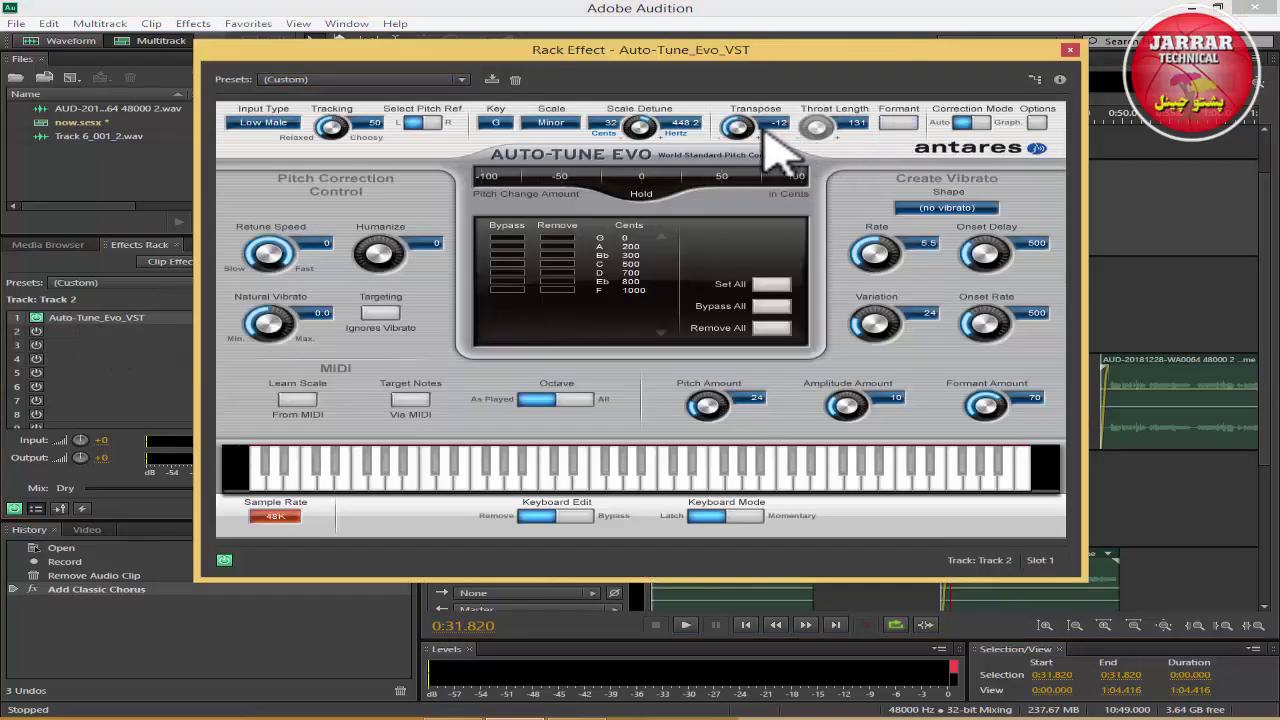
{"action": "left_click", "coordinate": [1070, 49]}
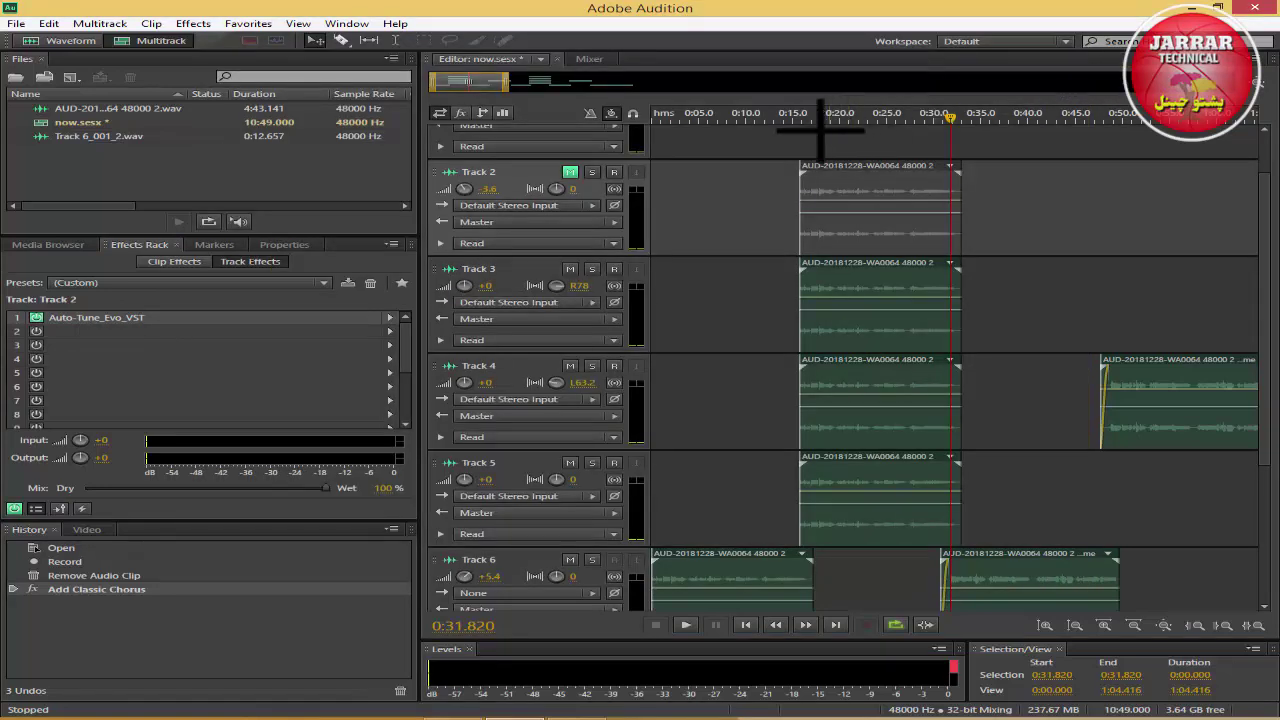
Unmute Track 2 and pan it to R35.2, pan Track 5 to L20.2, and adjust Track 4's pan slightly.
{"action": "left_click", "coordinate": [570, 172]}
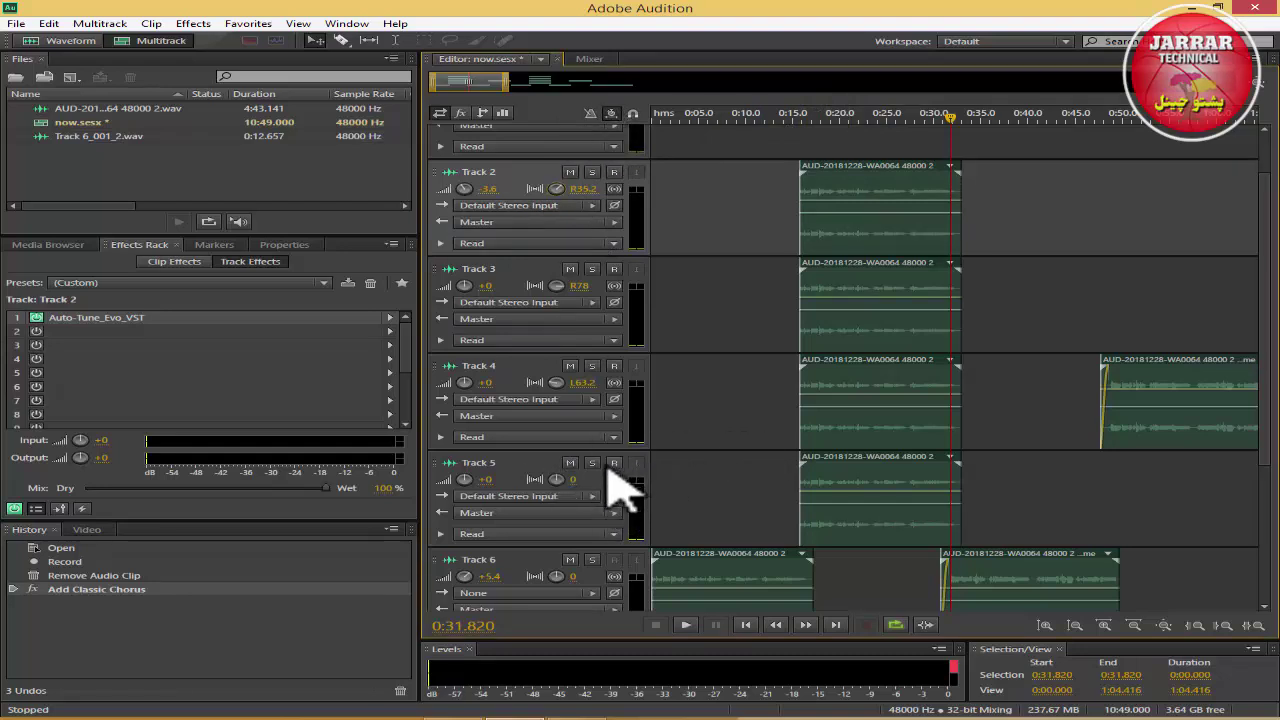
{"action": "left_click", "coordinate": [568, 489]}
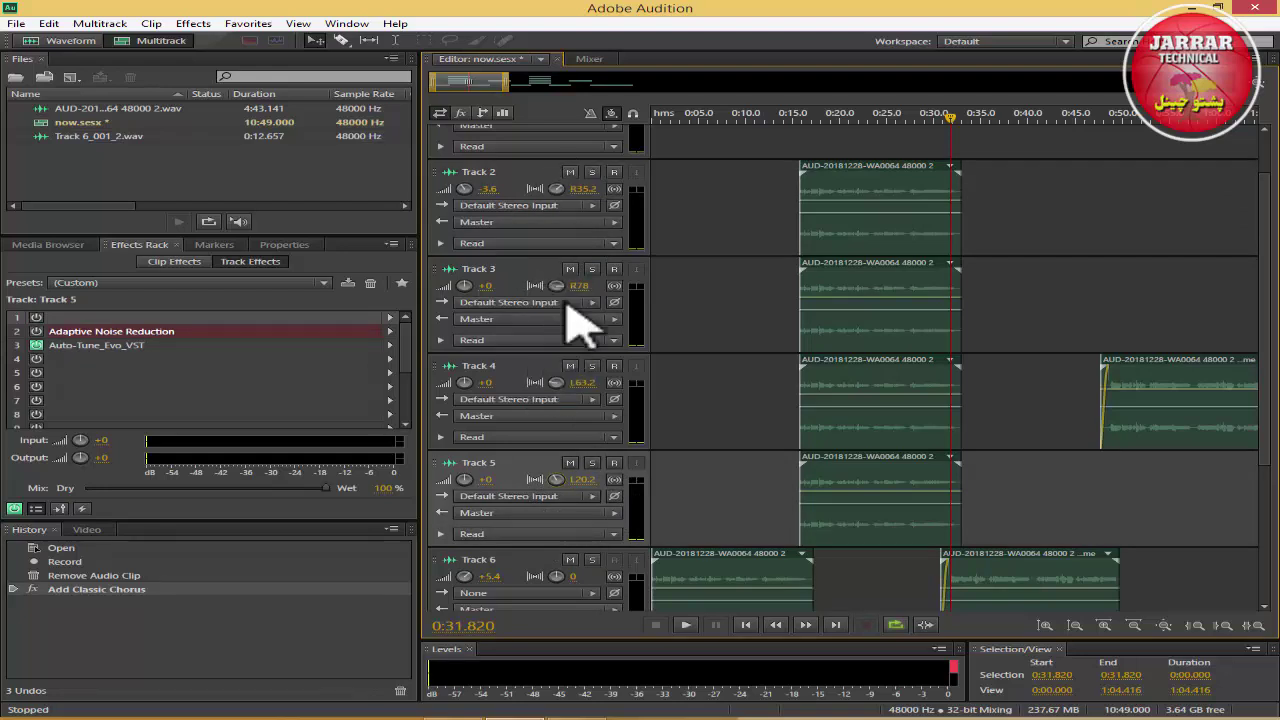
{"action": "left_click", "coordinate": [560, 388]}
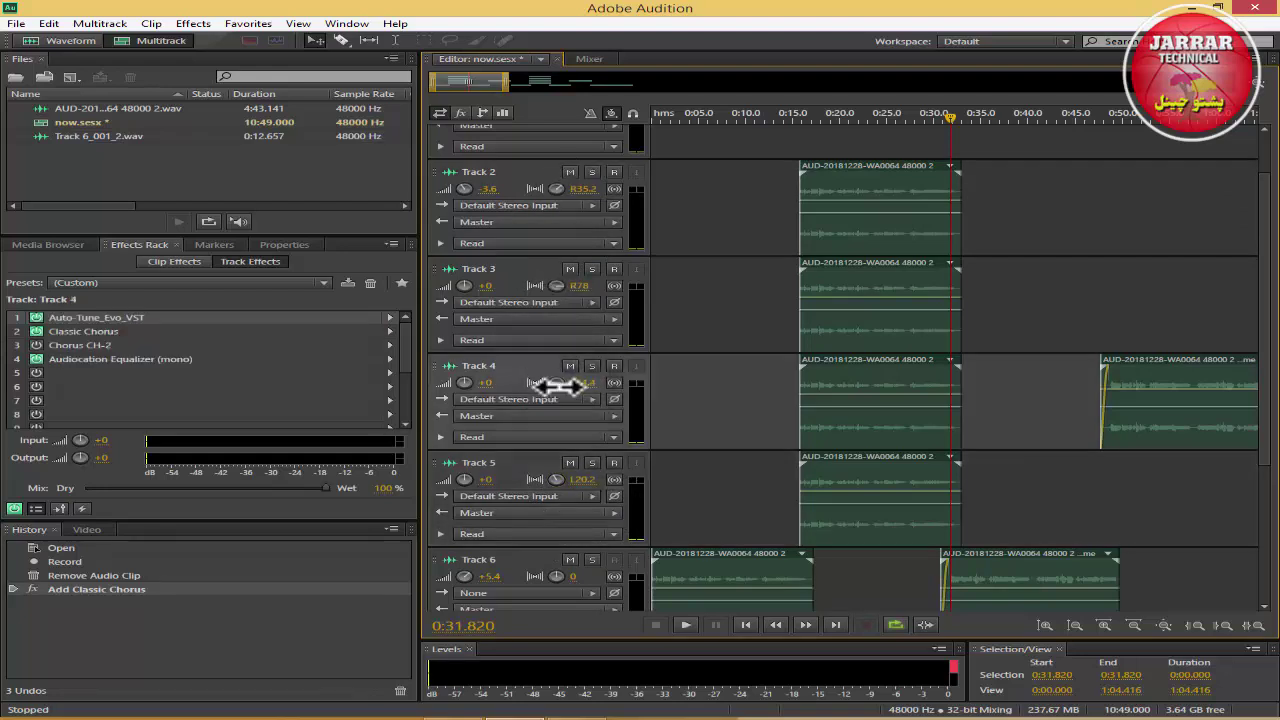
Play from about 0:13.4, panning Track 4 to L100, Track 3 to R100, Track 2 to R40.2 and Track 5 to L27.2, and stop playback.
{"action": "left_click", "coordinate": [779, 117]}
{"action": "left_click", "coordinate": [688, 626]}
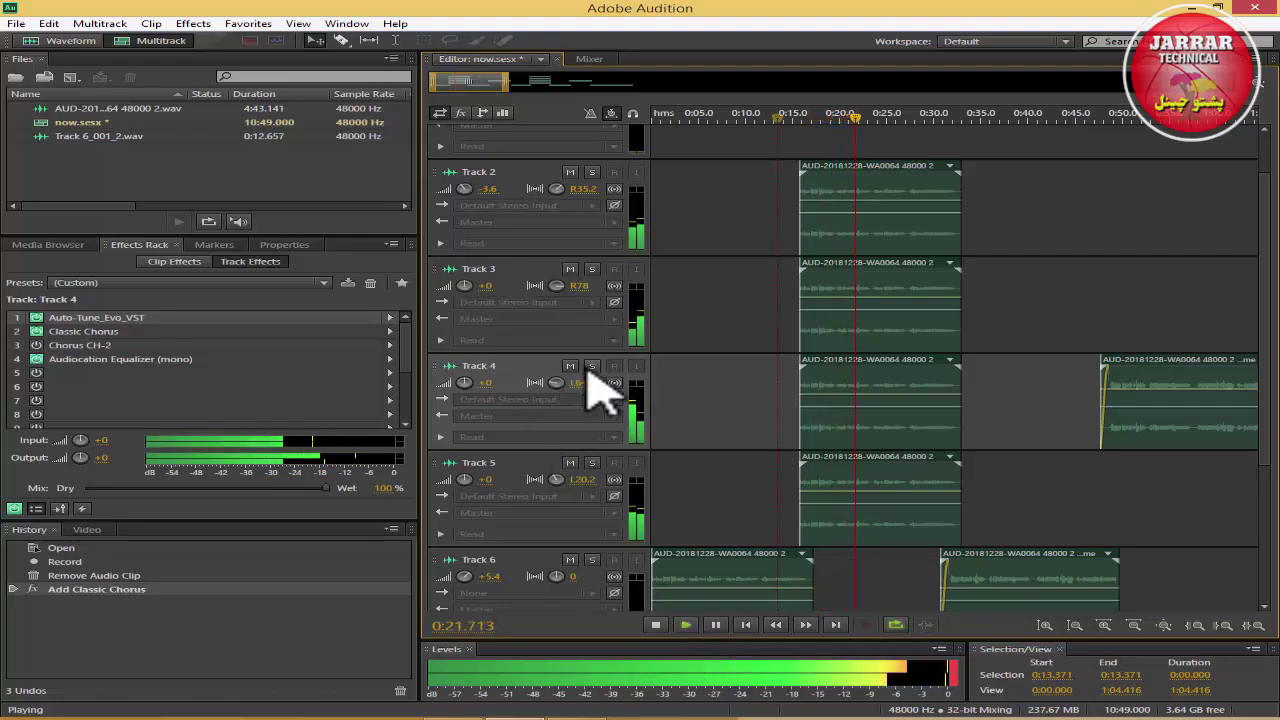
{"action": "left_click_drag", "start_coordinate": [590, 386], "coordinate": [571, 560]}
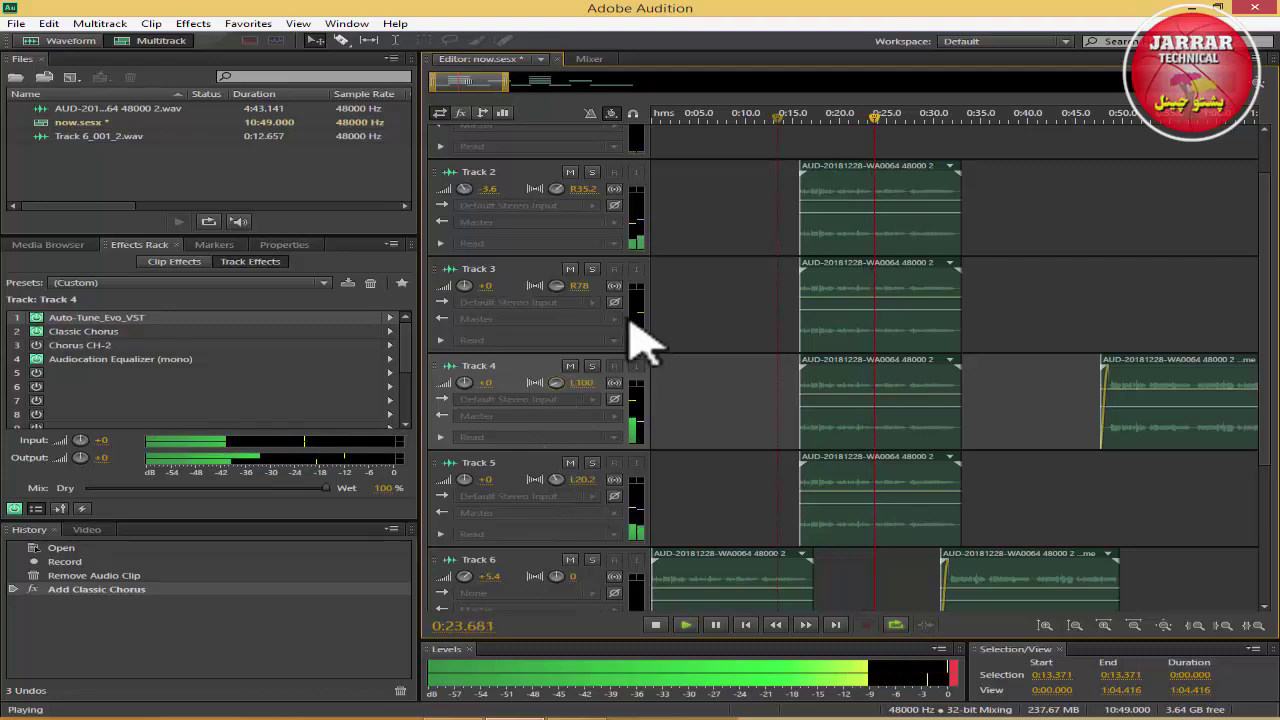
{"action": "left_click_drag", "start_coordinate": [585, 288], "coordinate": [566, 174]}
{"action": "left_click_drag", "start_coordinate": [557, 481], "coordinate": [551, 491]}
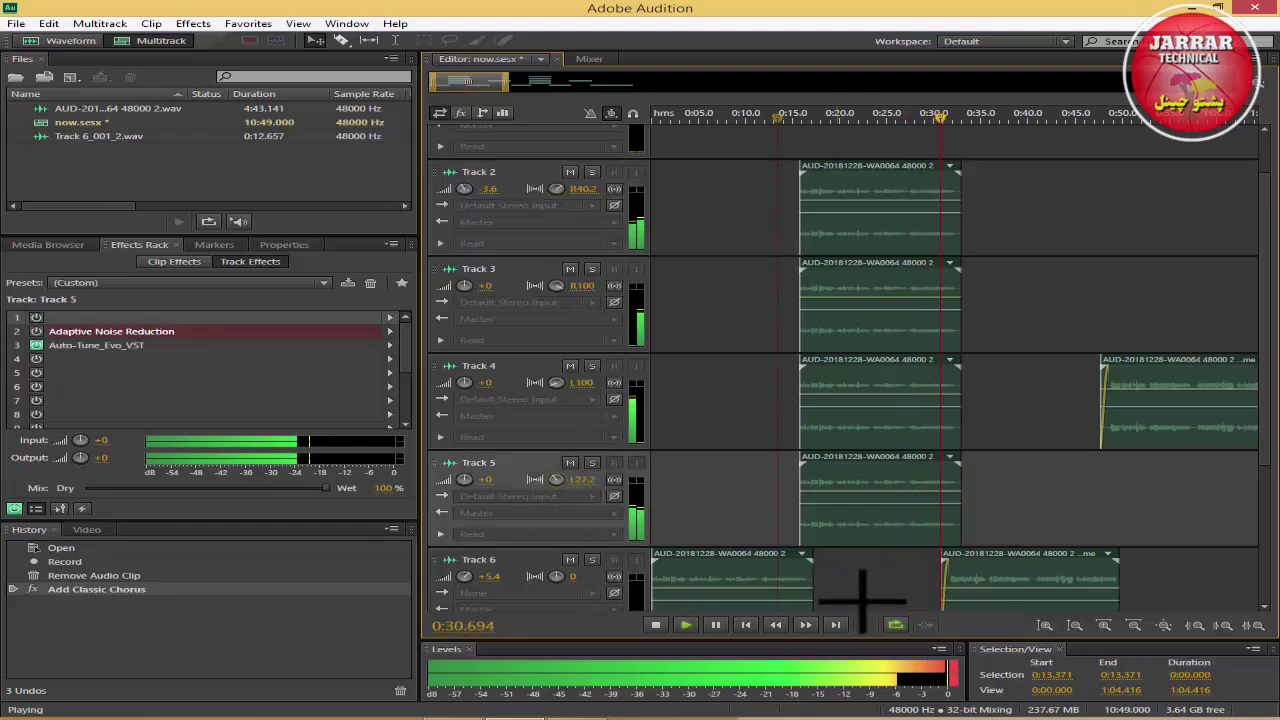
{"action": "left_click", "coordinate": [655, 624]}
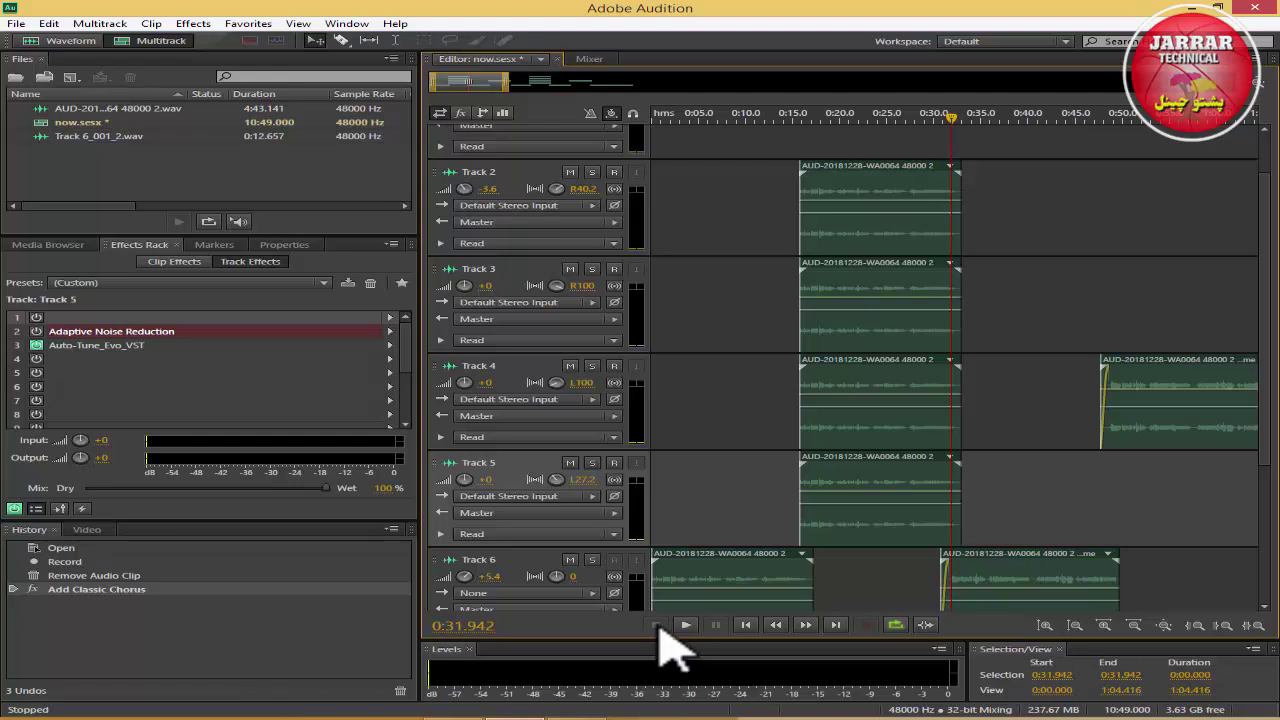
View the track effects of Track 6 and of the Master track.
{"action": "left_click", "coordinate": [540, 590]}
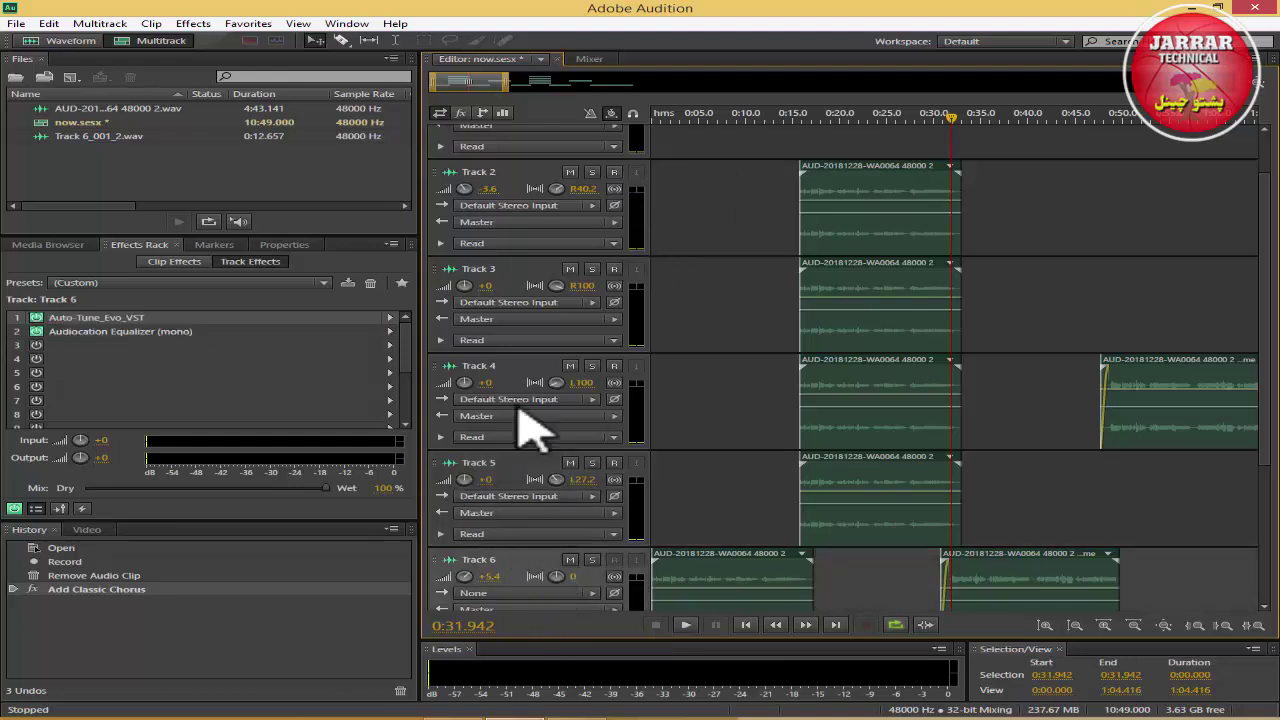
{"action": "left_click_drag", "start_coordinate": [1268, 251], "coordinate": [1268, 459]}
{"action": "left_click", "coordinate": [569, 547]}
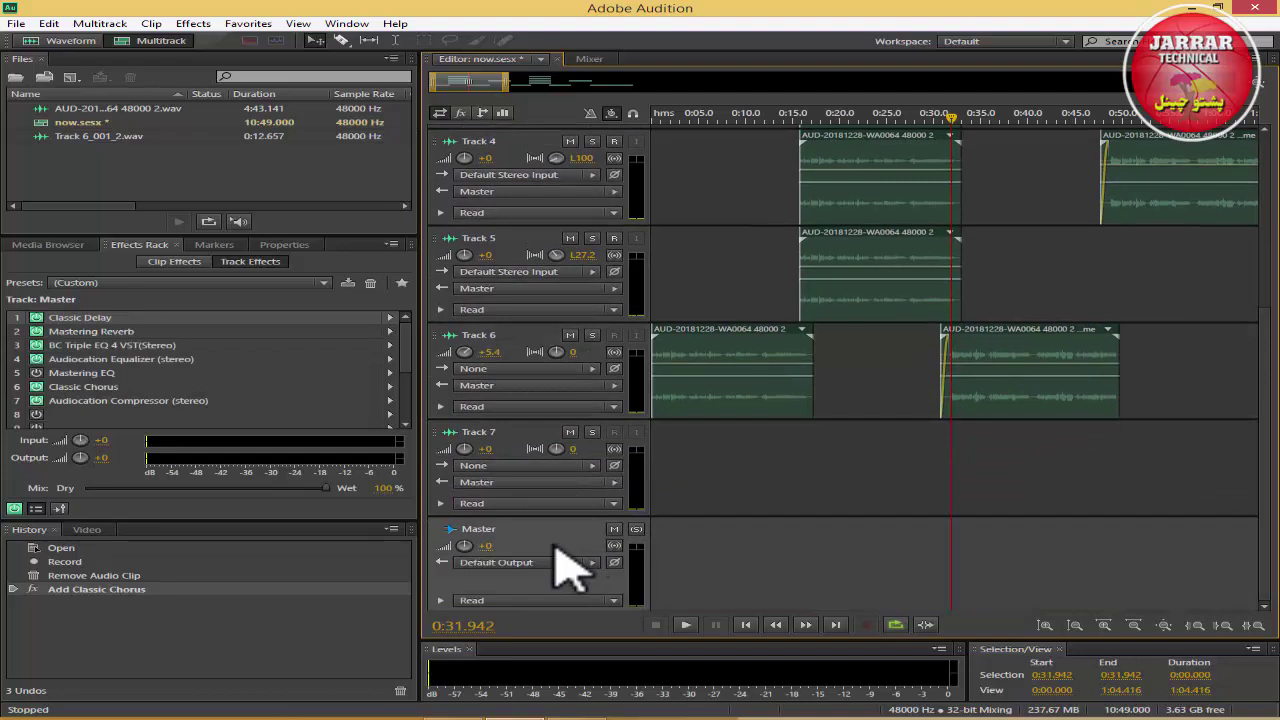